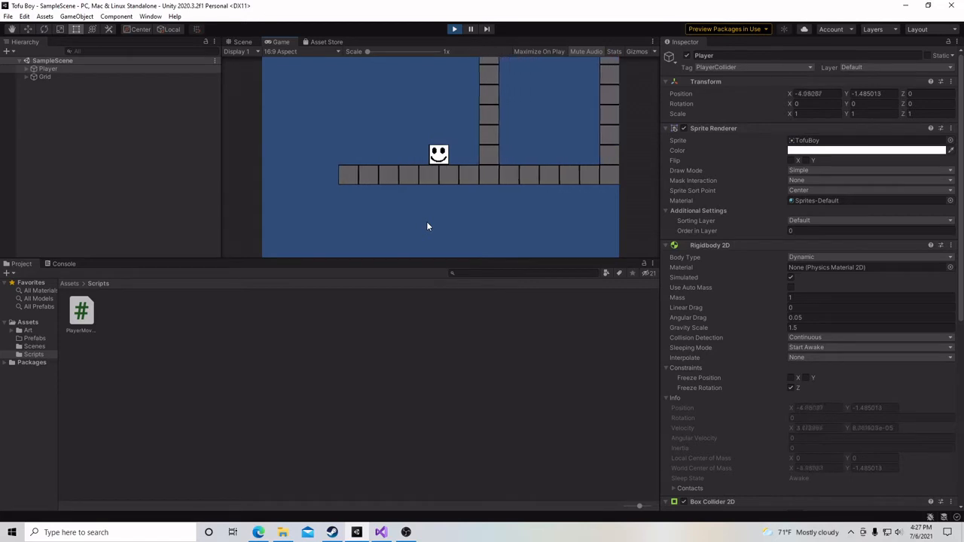
- Playtest the running game by moving the tofu character both ways, jumping from the floor and wall-jumping between the block pillars
key(a)
key(d)
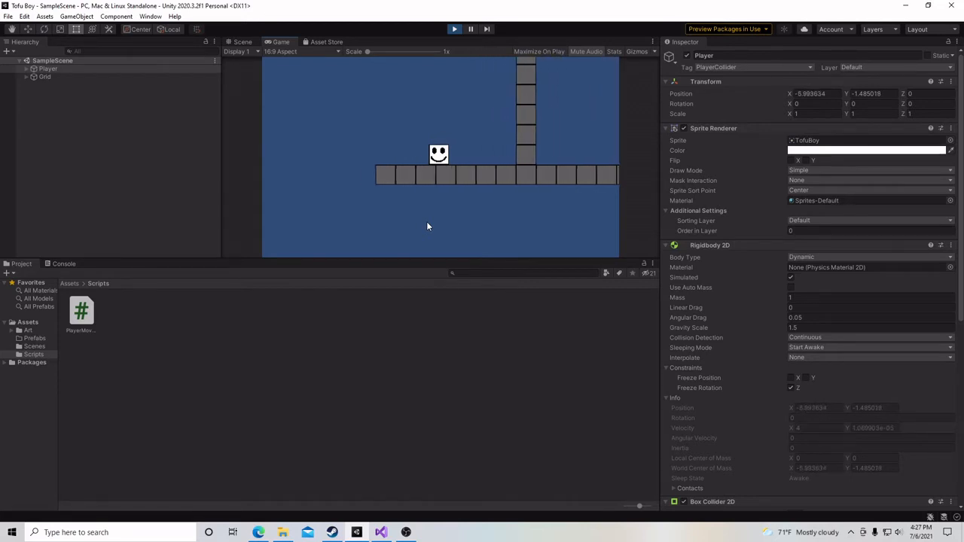
key(space)
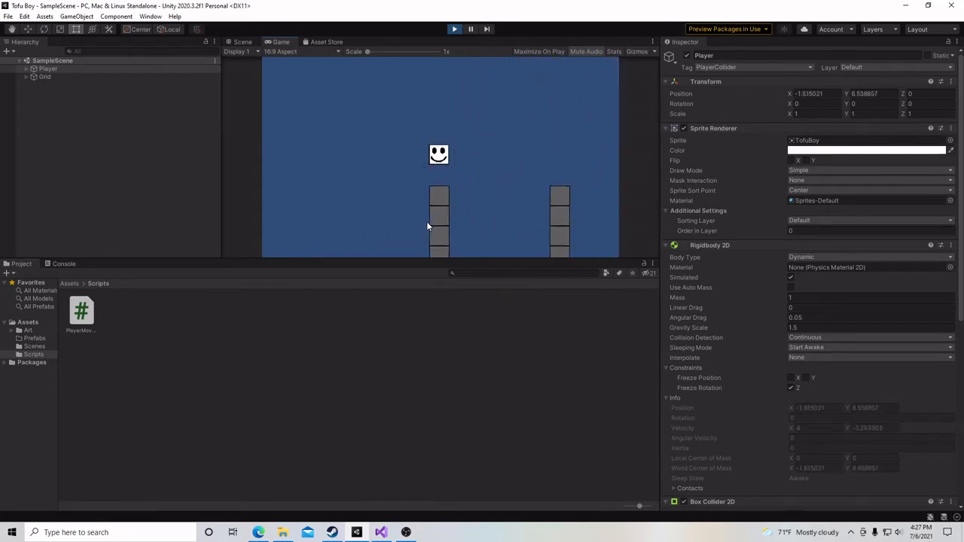
key(space)
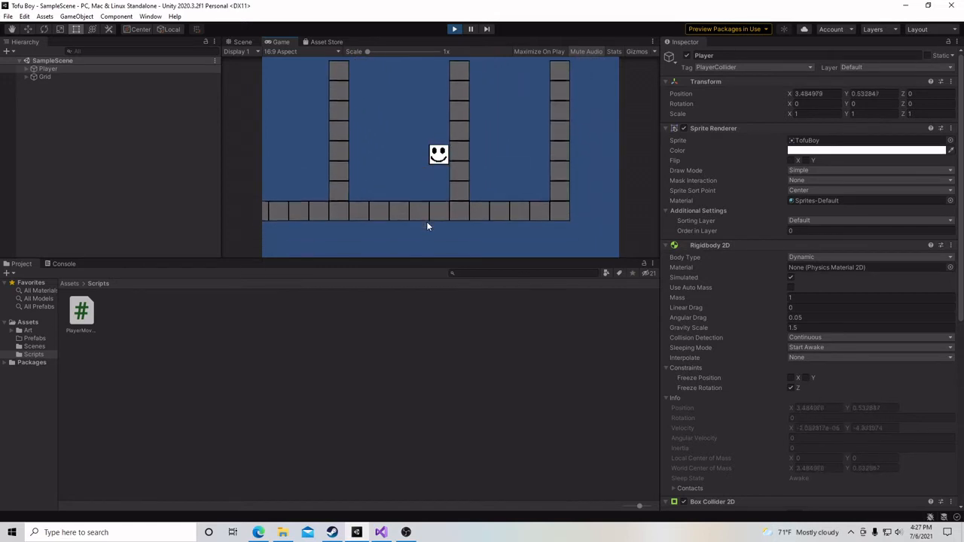
key(space)
key(space)
key(a)
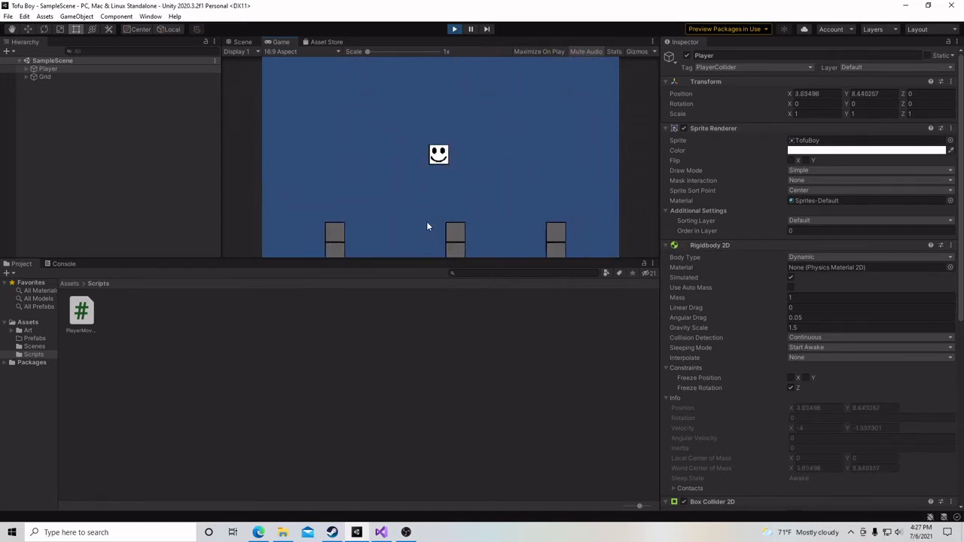
key(d)
key(space)
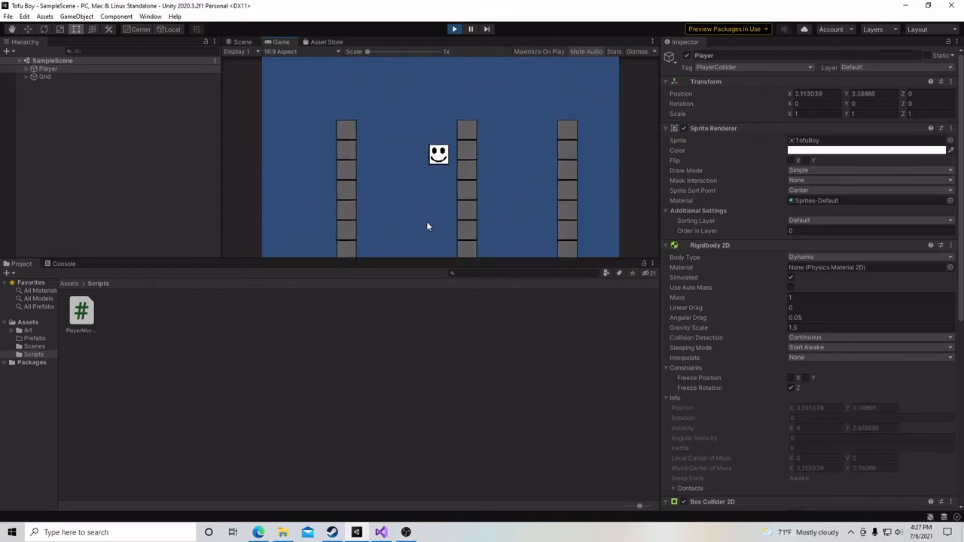
key(a)
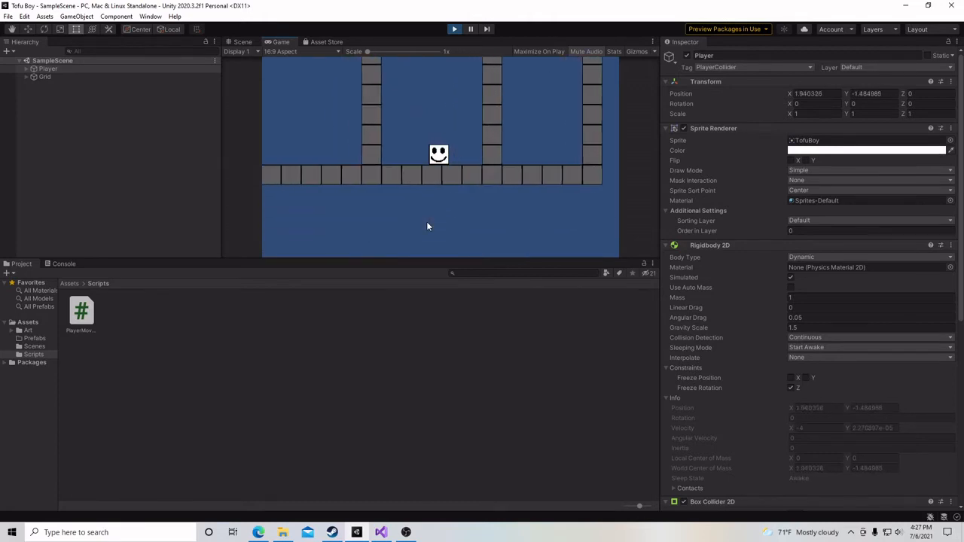
key(space)
key(a)
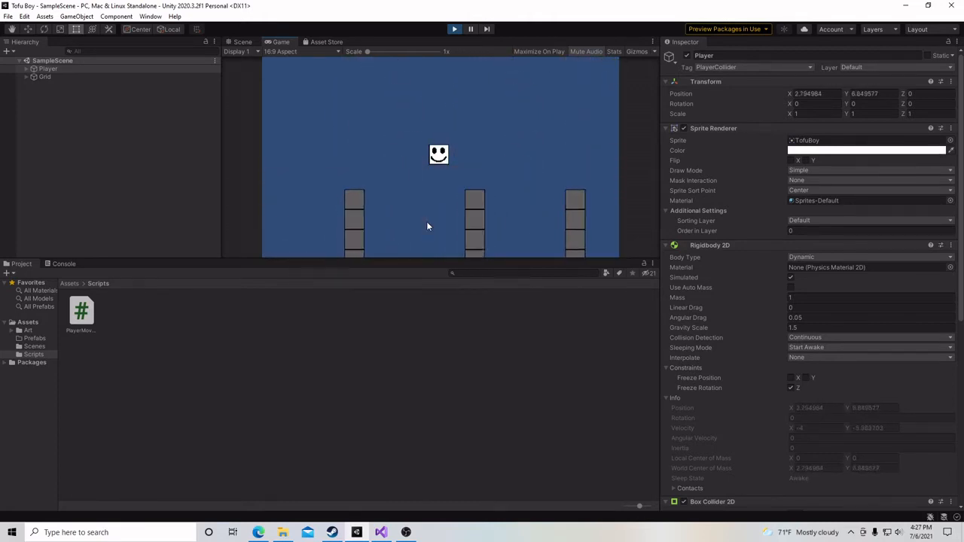
key(d)
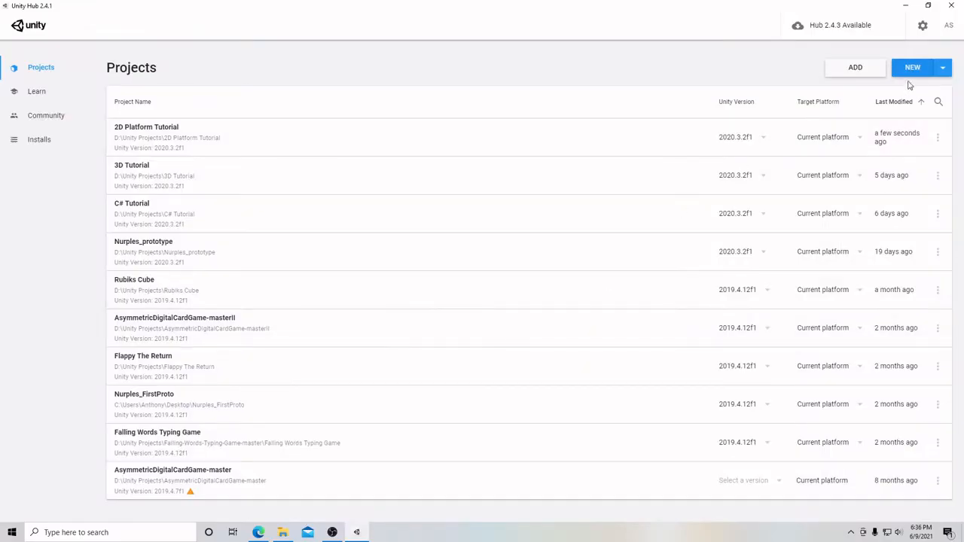
- Create a new Unity project named Tofu Boy from the 2D template
click(911, 72)
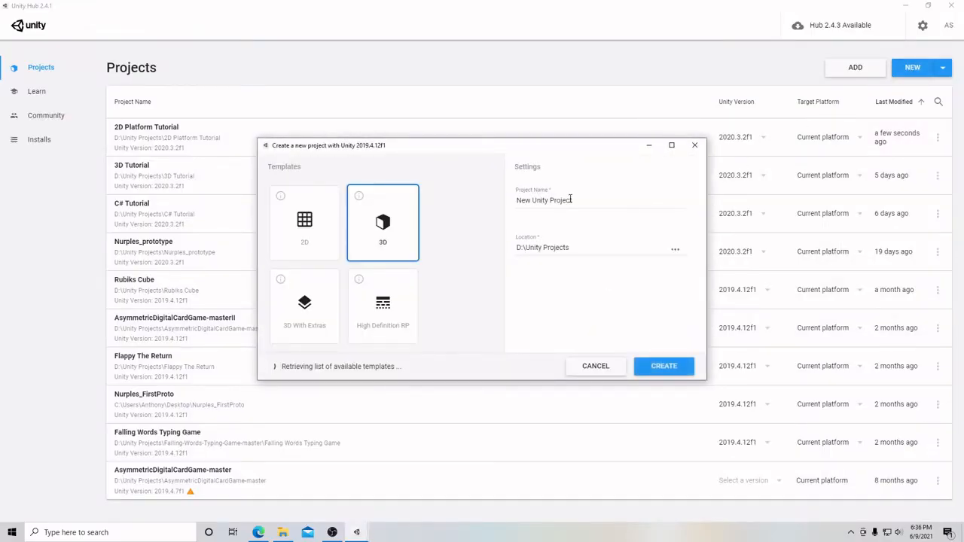
click(280, 225)
drag(578, 194, 510, 207)
text(To)
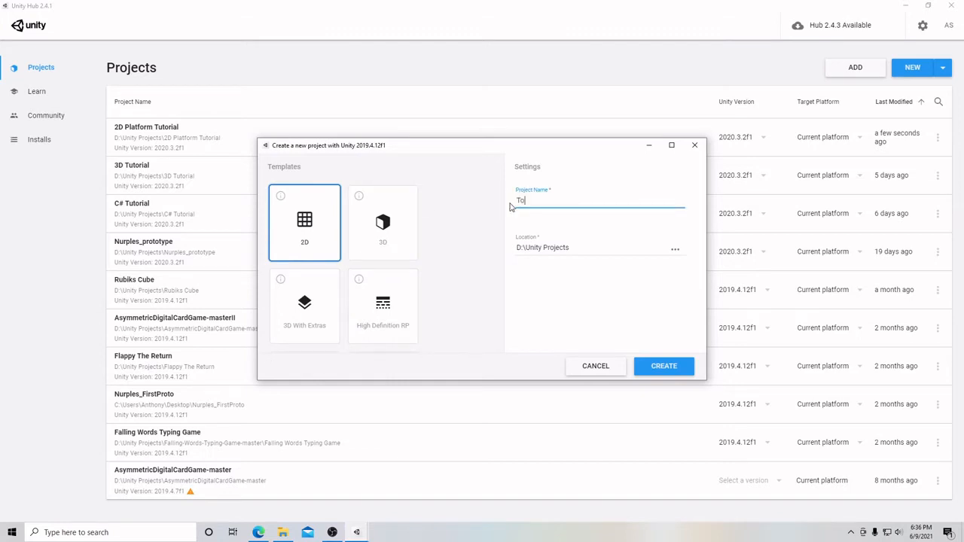
text(fu Boy)
click(655, 366)
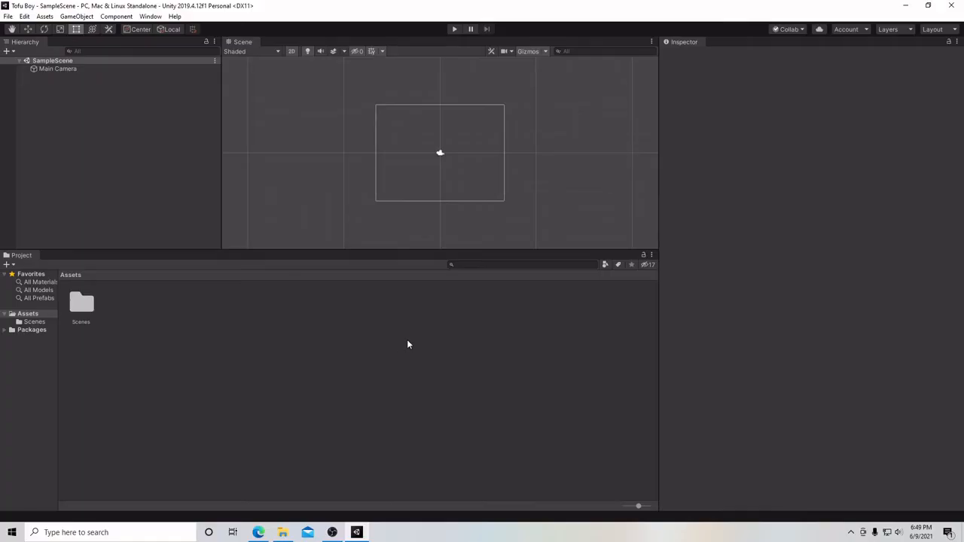
- Create a folder named Scripts in the project's Assets folder
right_click(107, 305)
mouse_move(190, 58)
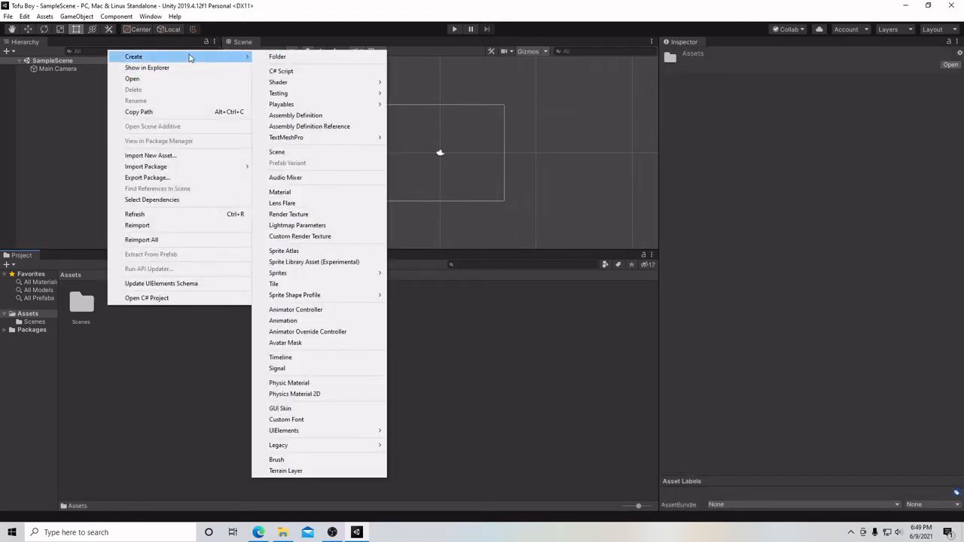
click(293, 58)
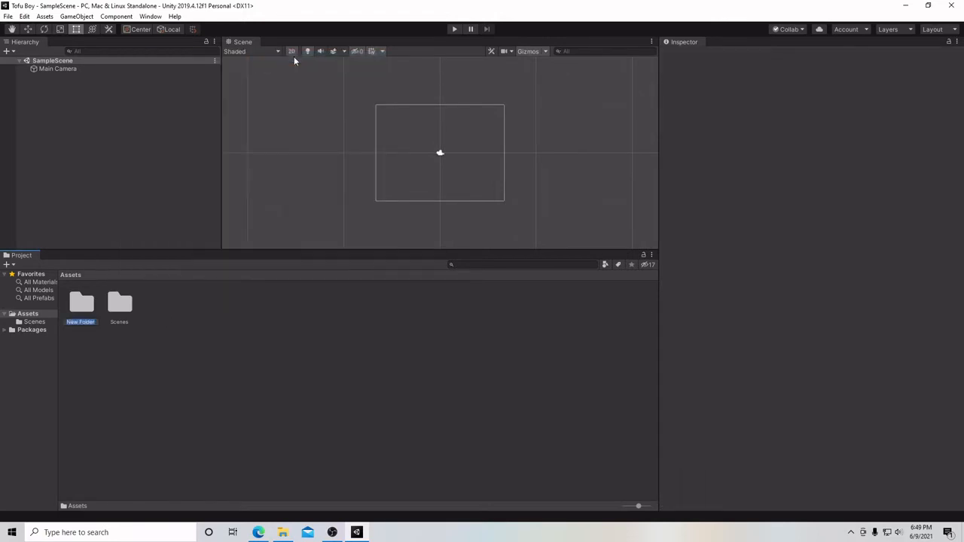
text(Scripts)
key(Return)
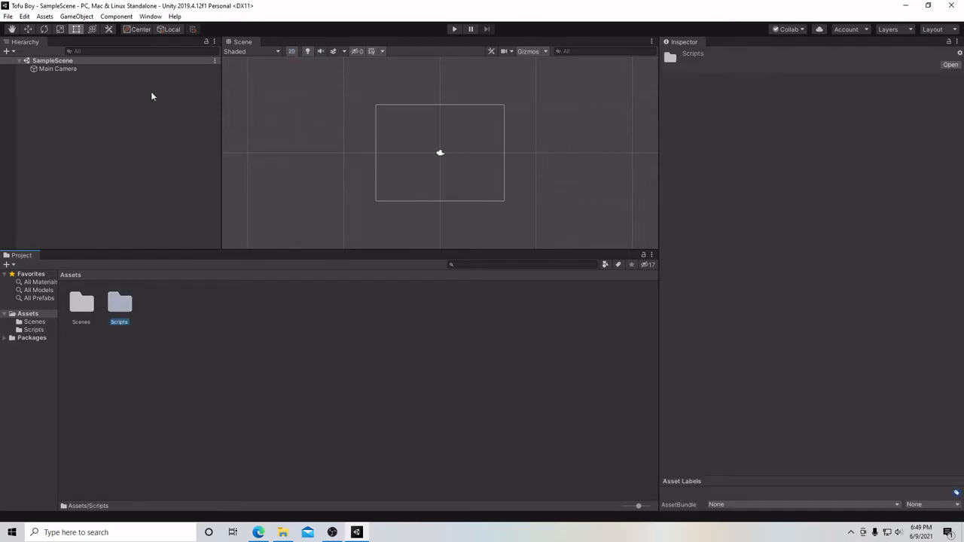
- Create a folder named Art in the project's Assets folder
right_click(143, 318)
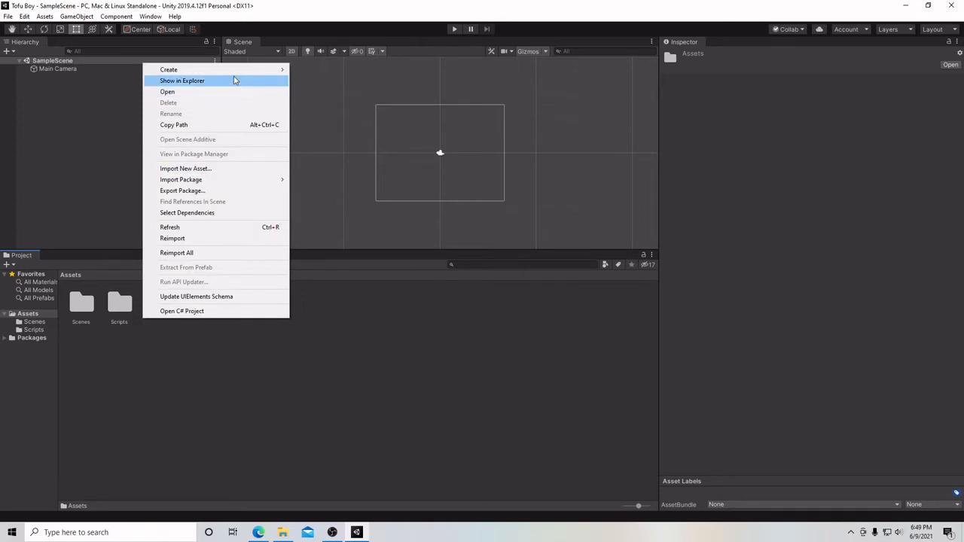
mouse_move(236, 71)
click(316, 70)
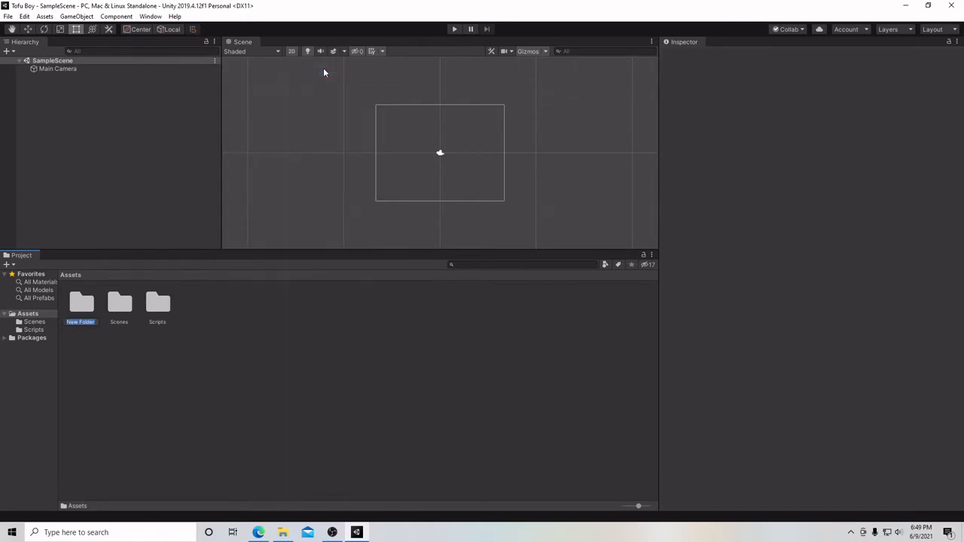
text(Art)
key(Return)
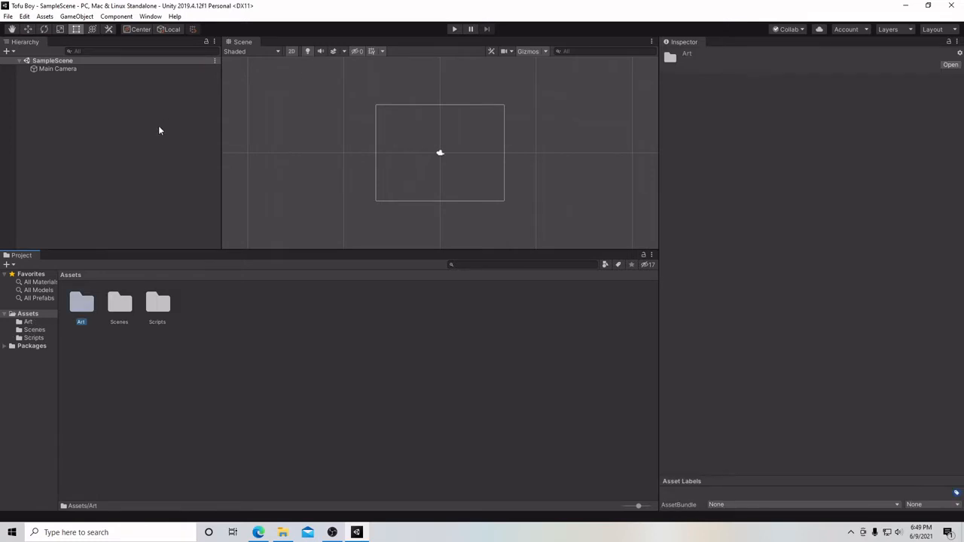
- Open the Art folder and create a subfolder named Player in it
double_click(82, 305)
right_click(82, 314)
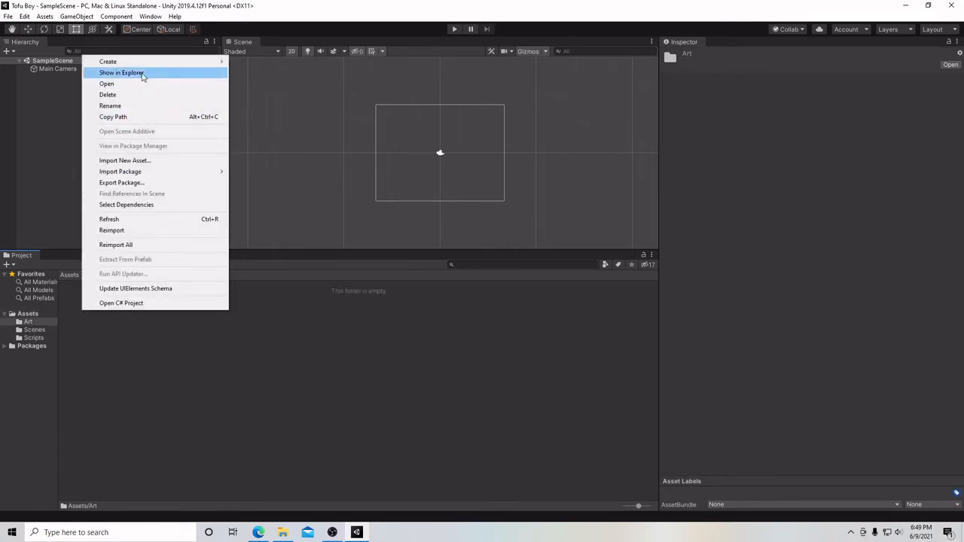
mouse_move(207, 60)
click(256, 61)
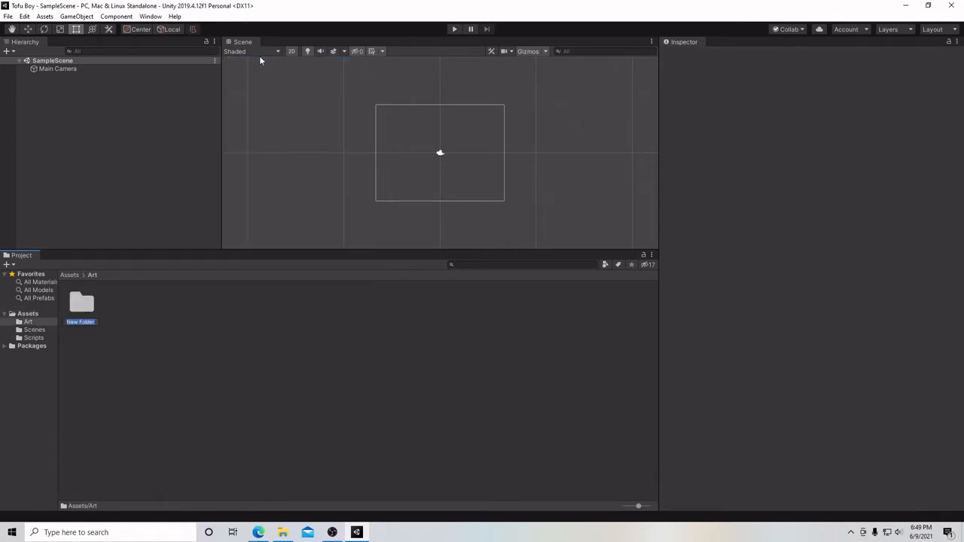
text(Player)
key(Return)
- Create a second subfolder named Environment inside the Art folder
right_click(121, 311)
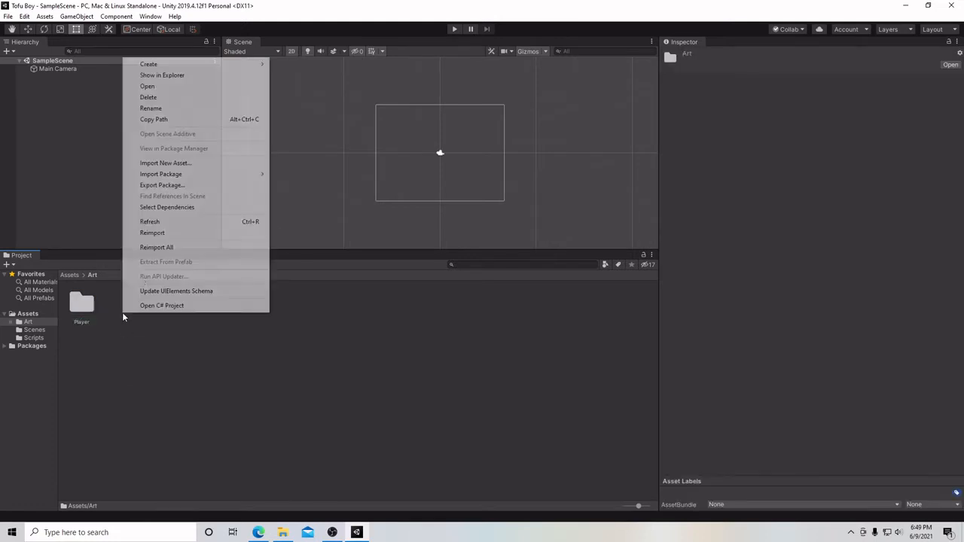
mouse_move(207, 64)
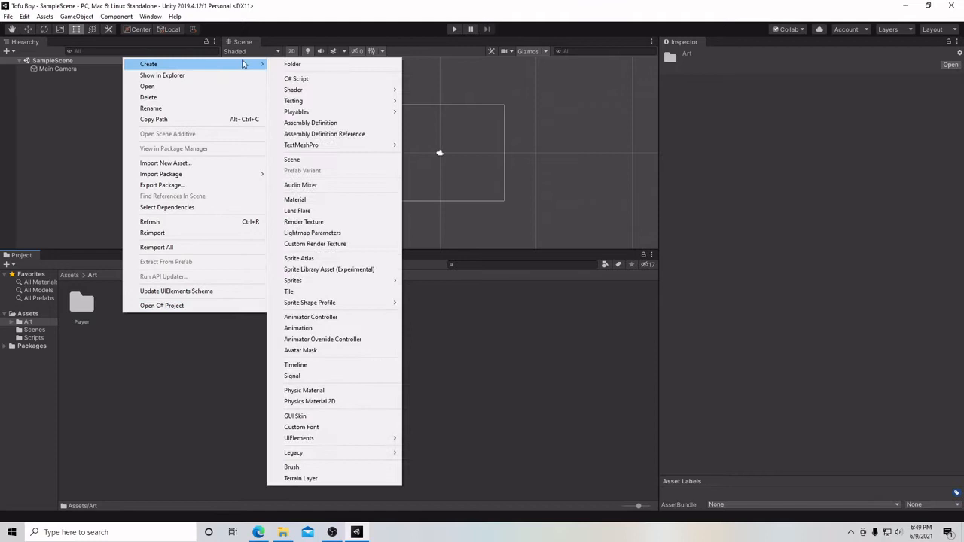
click(293, 64)
text(E)
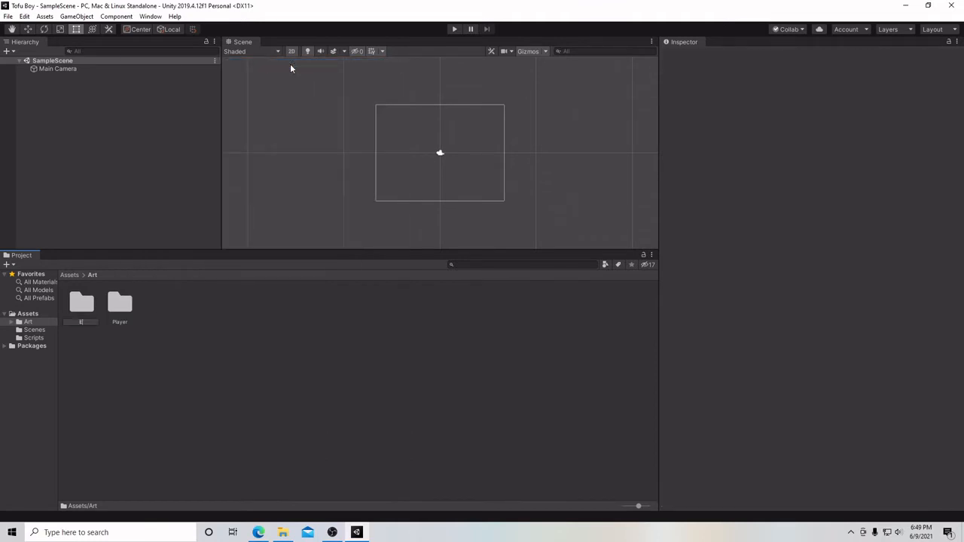
text(nvio)
key(BackSpace)
text(ronment)
- Return to the Assets folder and create a folder named Prefabs in it
click(32, 315)
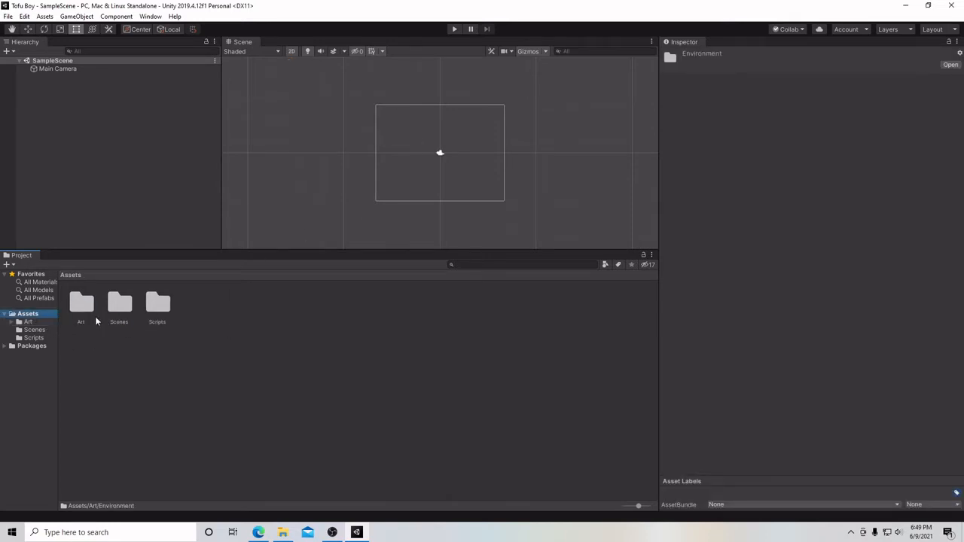
right_click(190, 306)
mouse_move(262, 58)
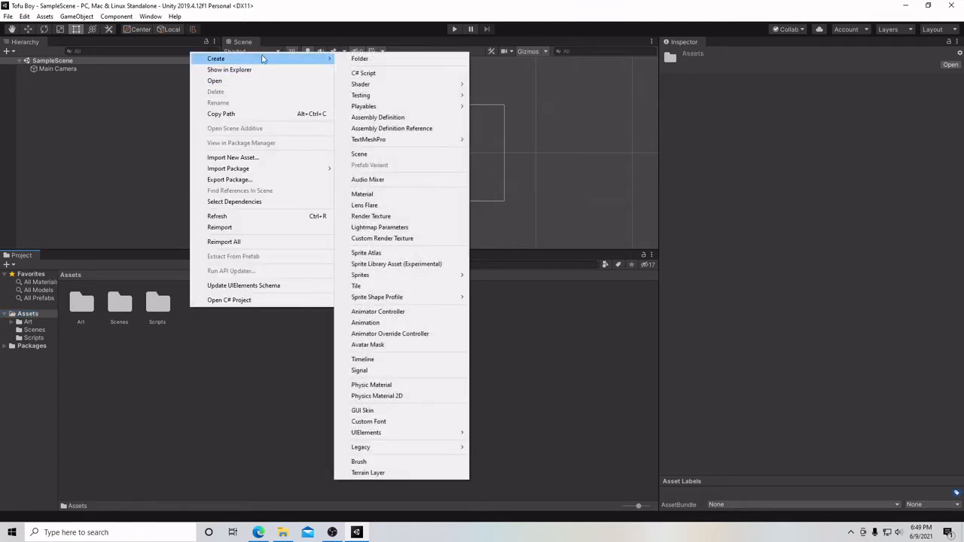
click(360, 59)
text(Pl)
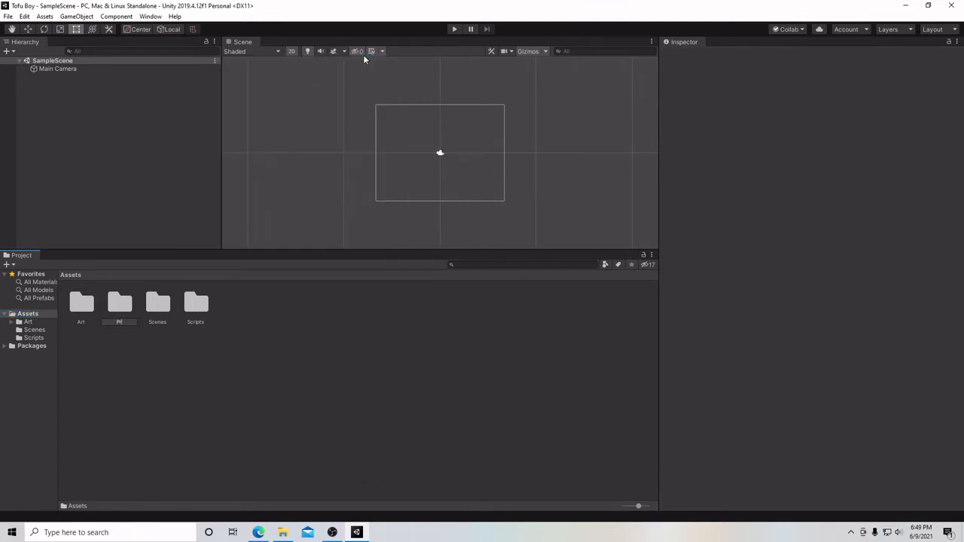
text(efabs)
key(Return)
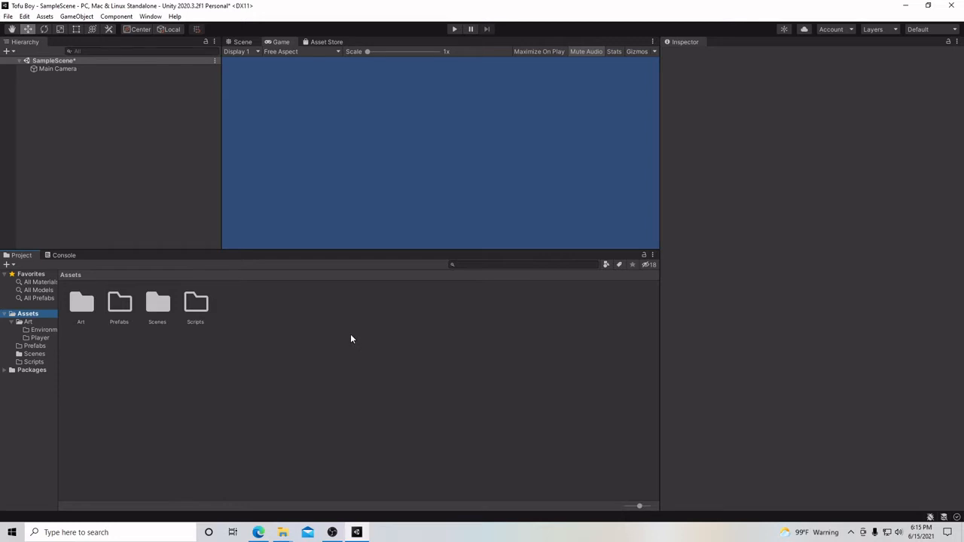
- Switch to the Edge browser, find the Piskel website by searching Google for piskel, and start a new sprite there
click(258, 532)
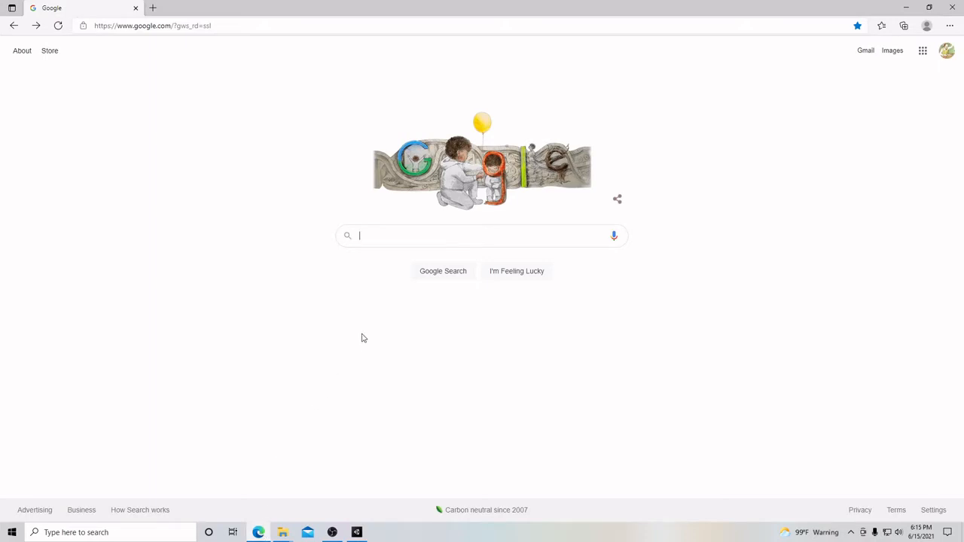
text(piskel)
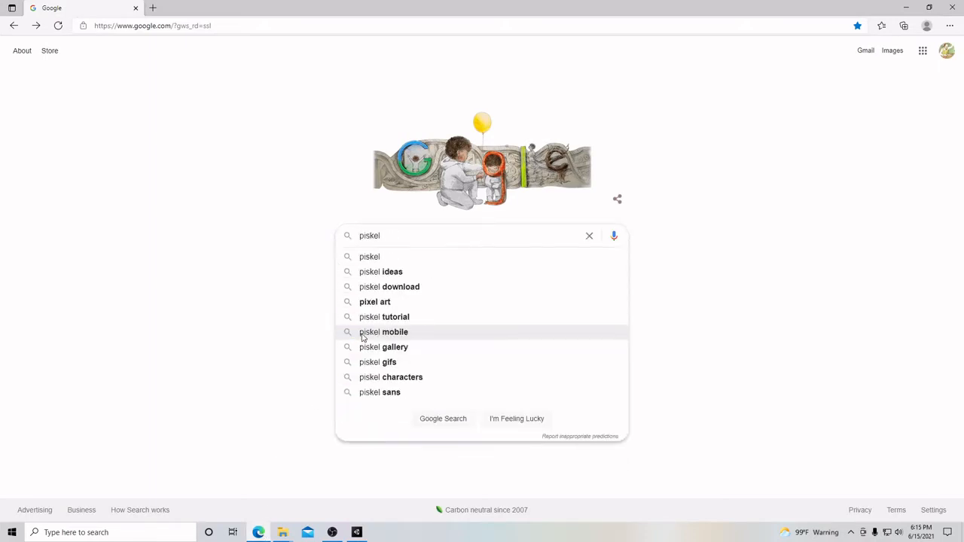
key(Return)
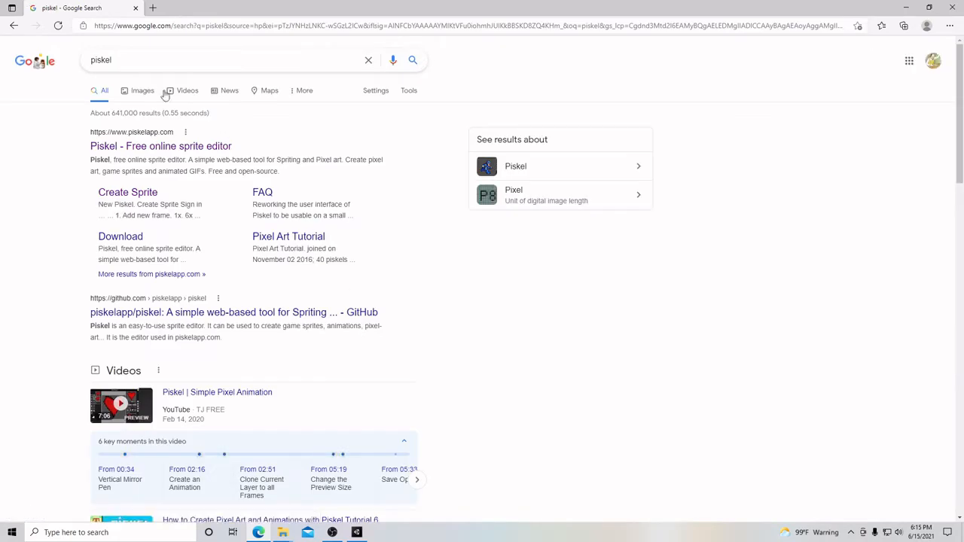
click(130, 148)
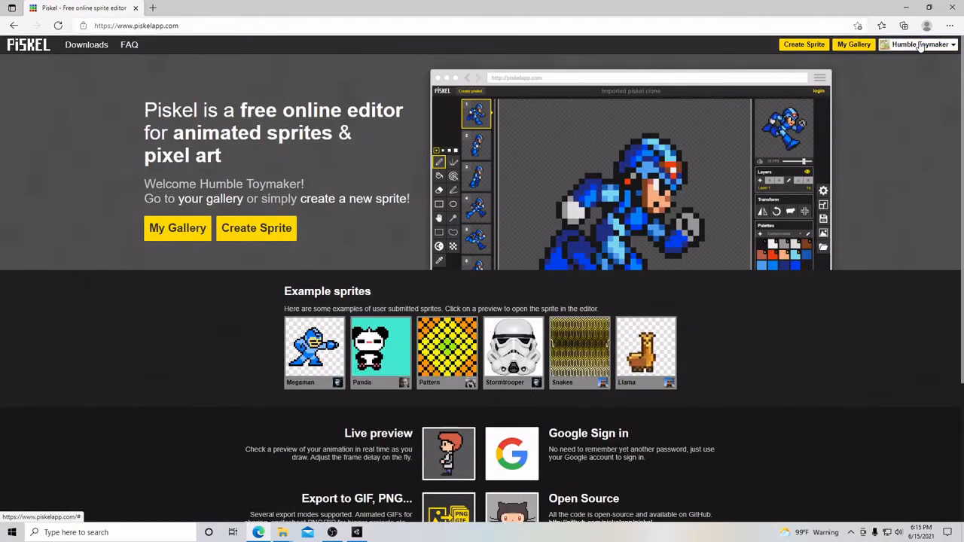
click(804, 45)
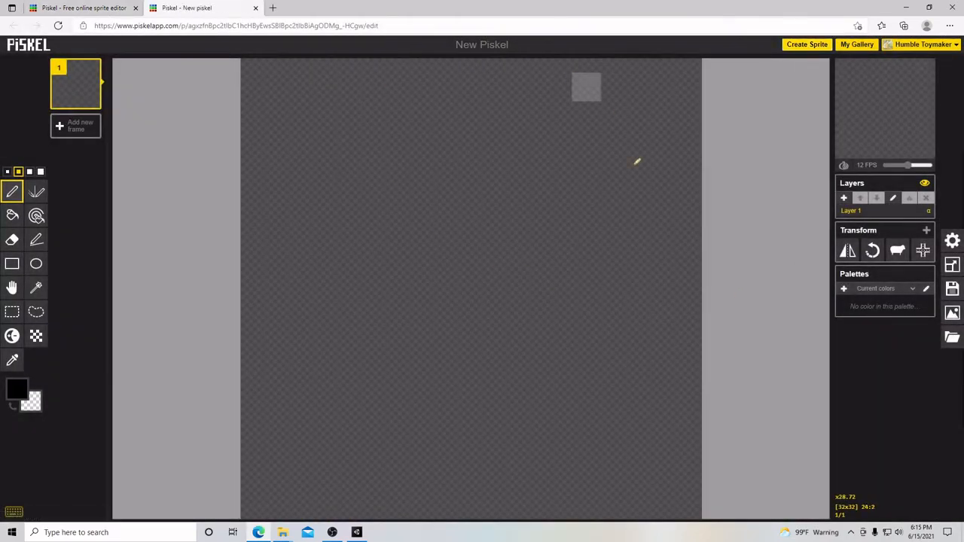
scroll(768, 286, down, 5)
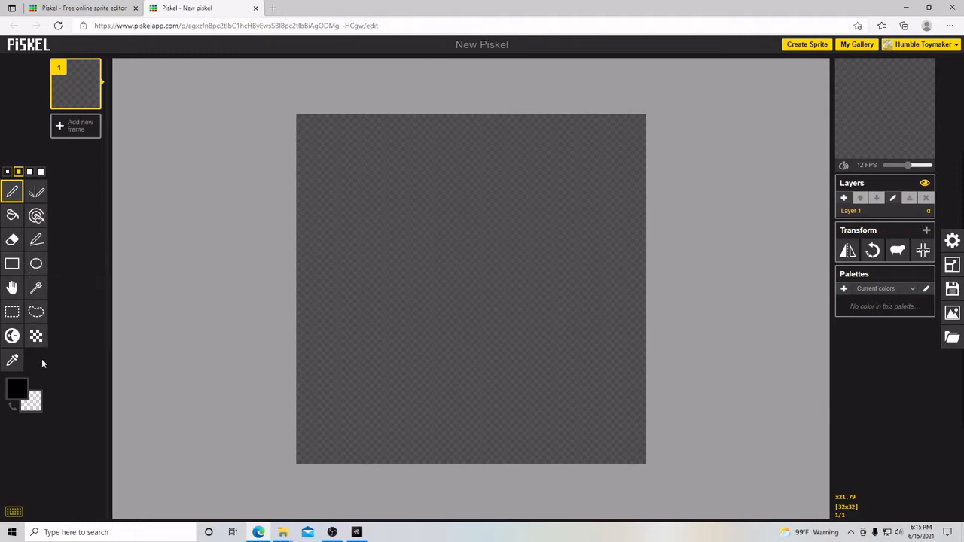
- Look at the primary color picker and the canvas resize settings of the new sprite
click(17, 392)
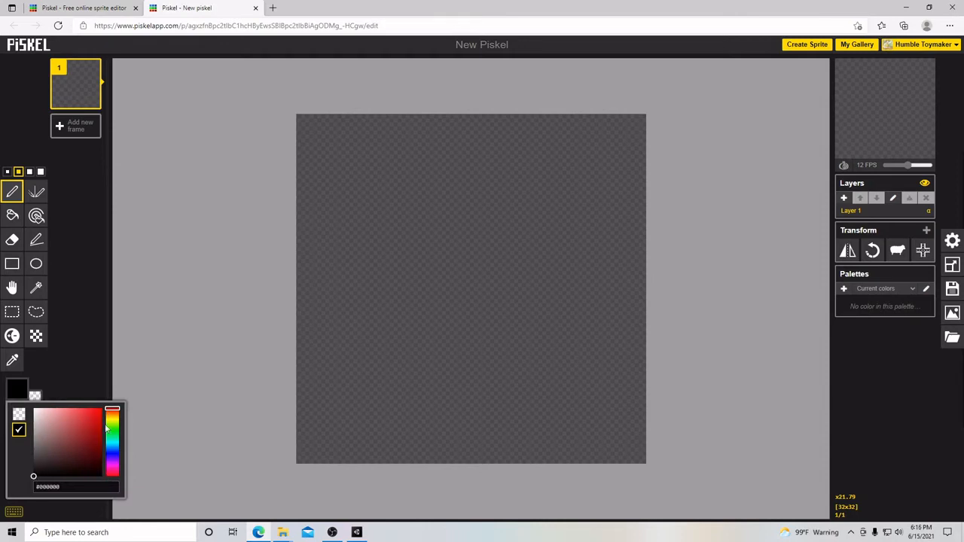
click(71, 356)
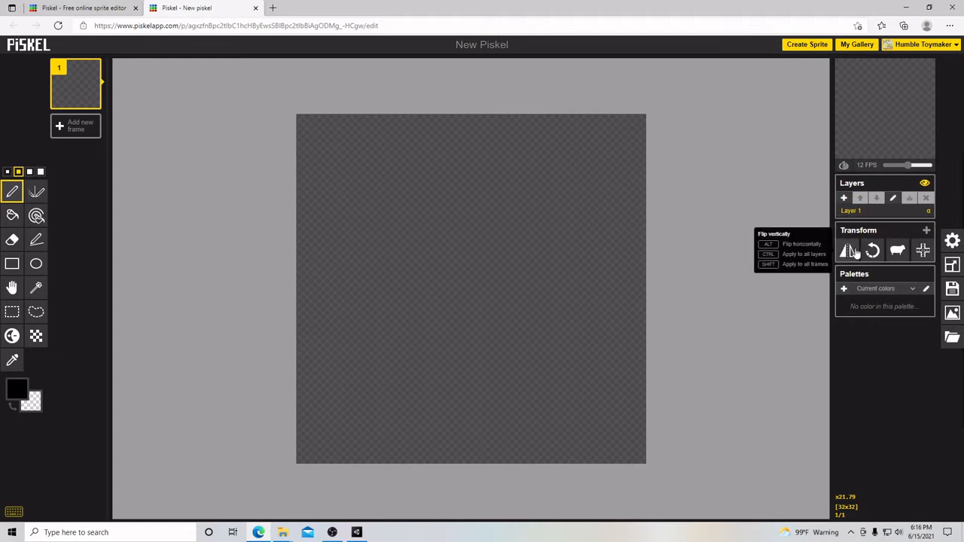
click(954, 266)
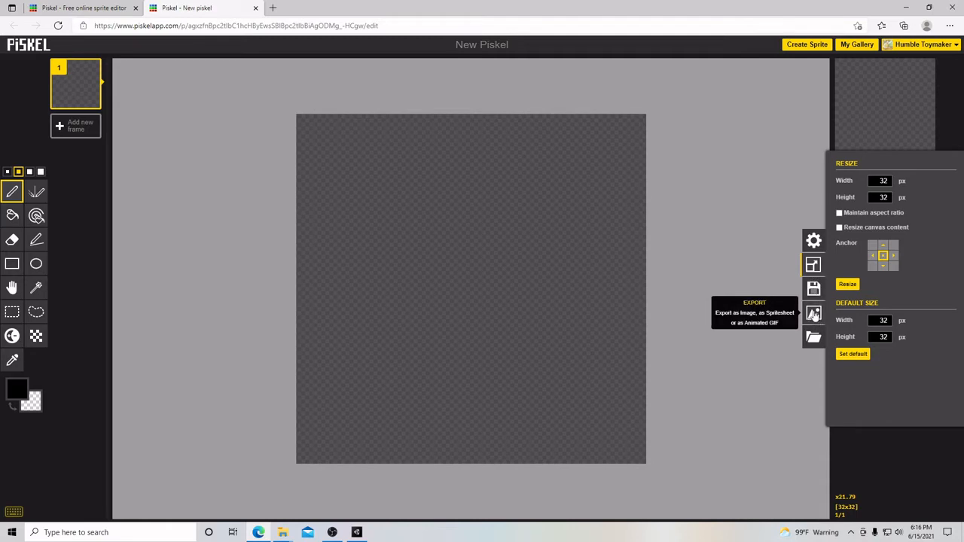
- Draw a black rectangle outline along the full edge of the 32x32 canvas with a 1-pixel pen size
click(892, 443)
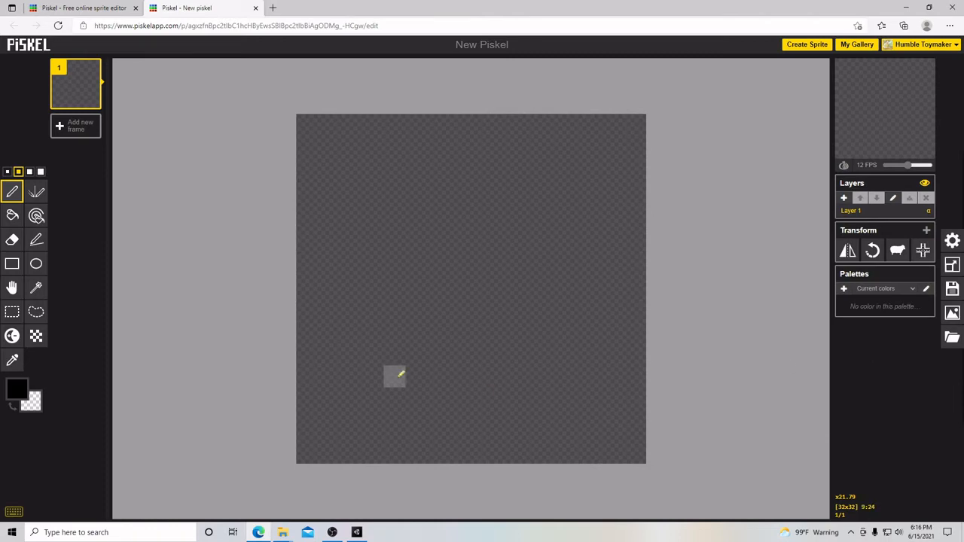
click(18, 267)
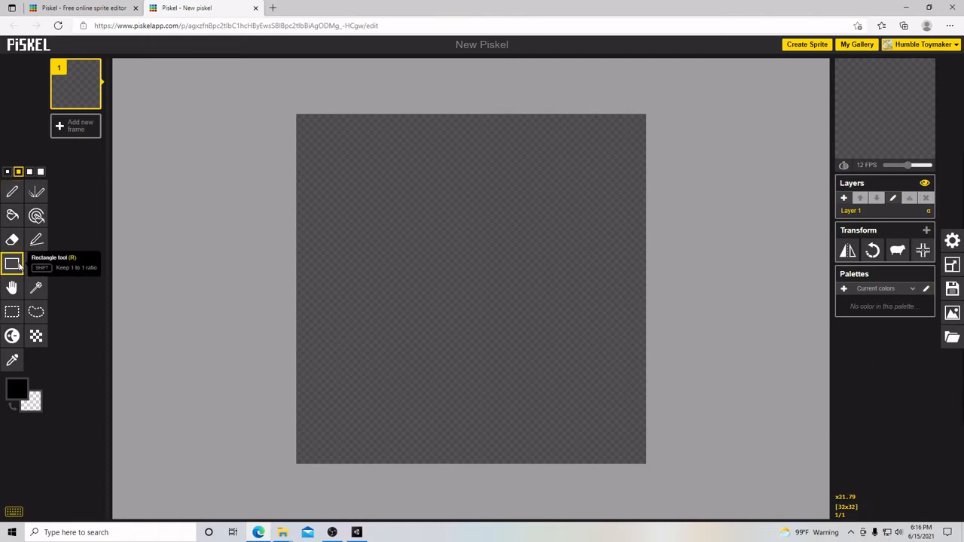
click(8, 173)
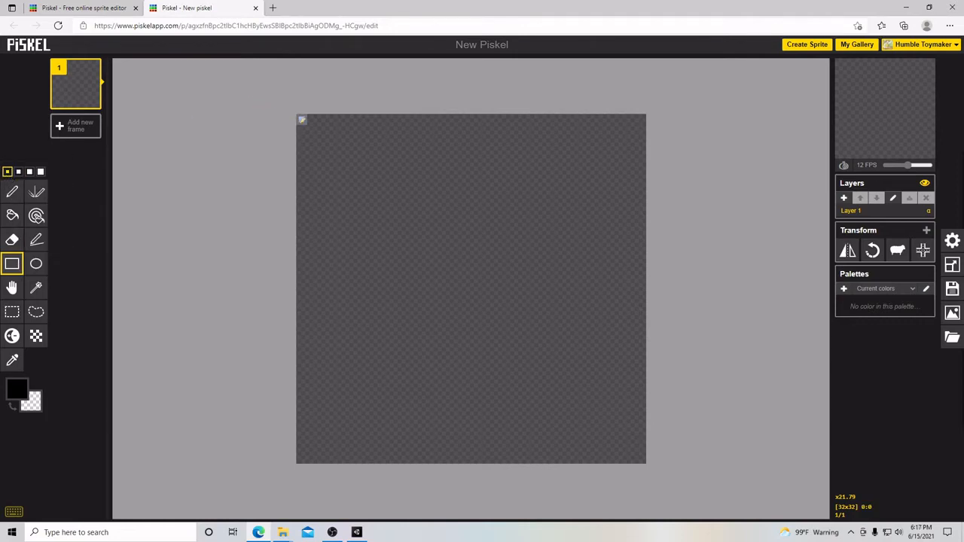
mouse_move(301, 120)
mouse_down()
mouse_move(542, 126)
mouse_move(637, 140)
mouse_move(644, 457)
mouse_up()
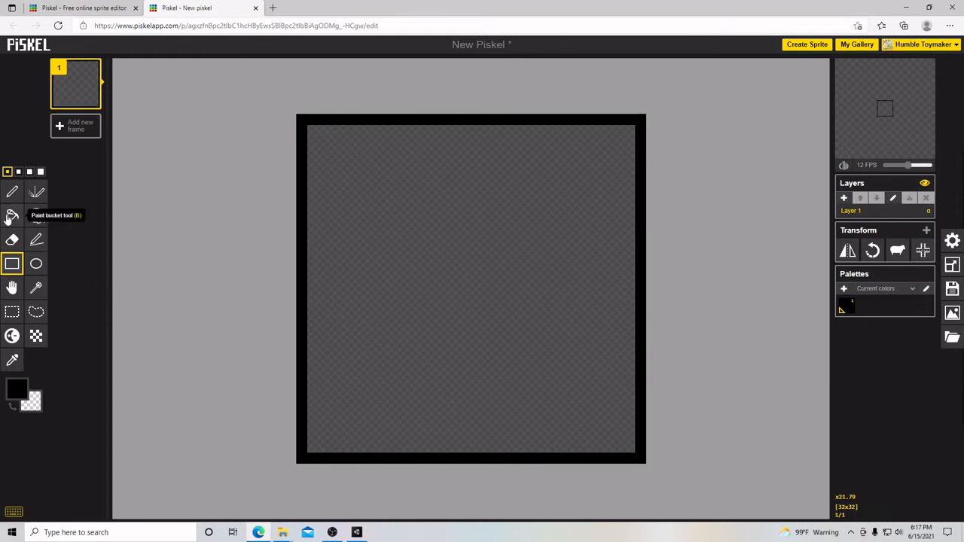
- Fill the inside of the black outline with white (#ffffff) using the Paint bucket tool
click(10, 218)
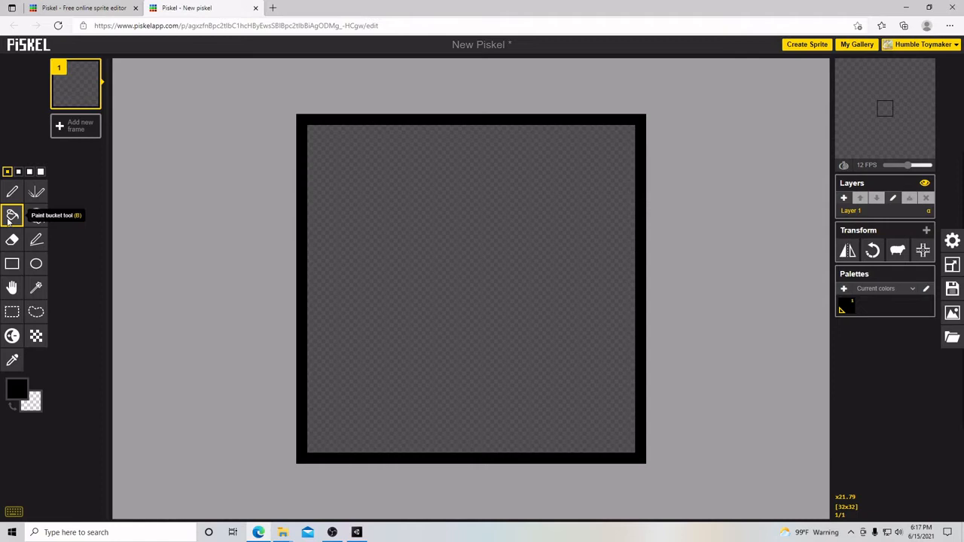
click(16, 389)
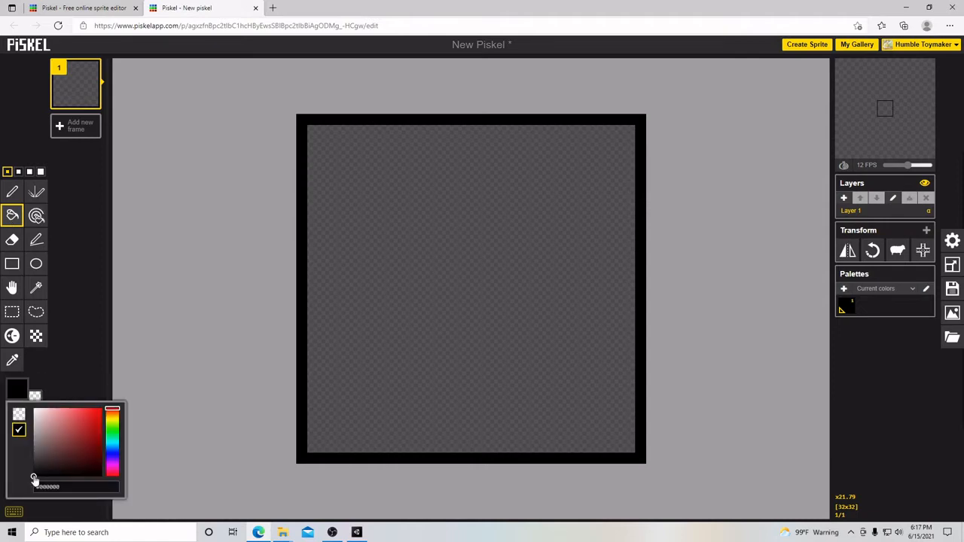
drag(34, 479, 32, 409)
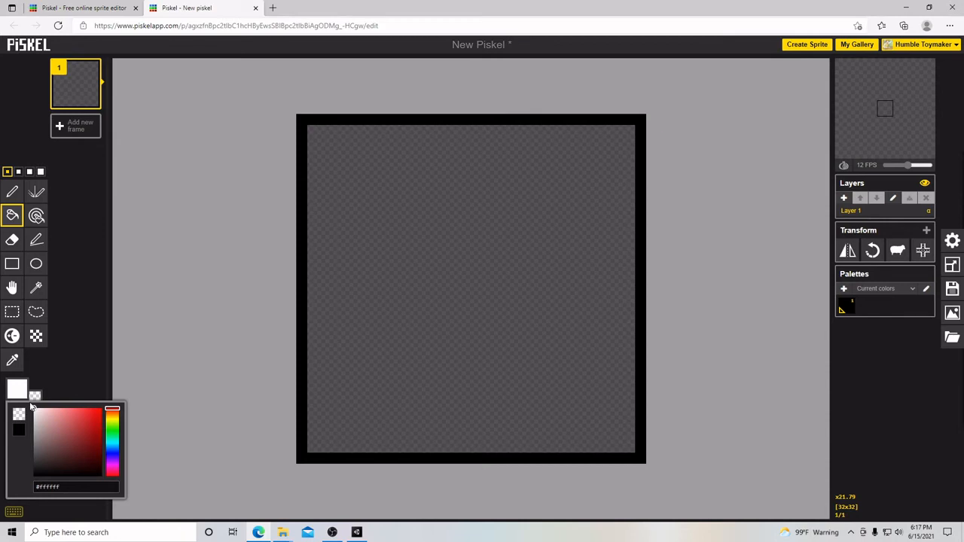
click(17, 389)
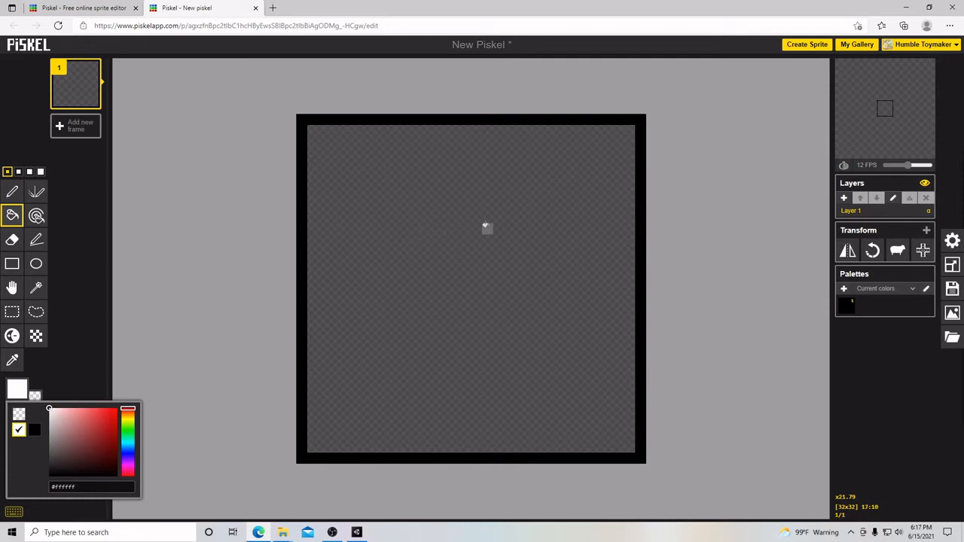
click(486, 225)
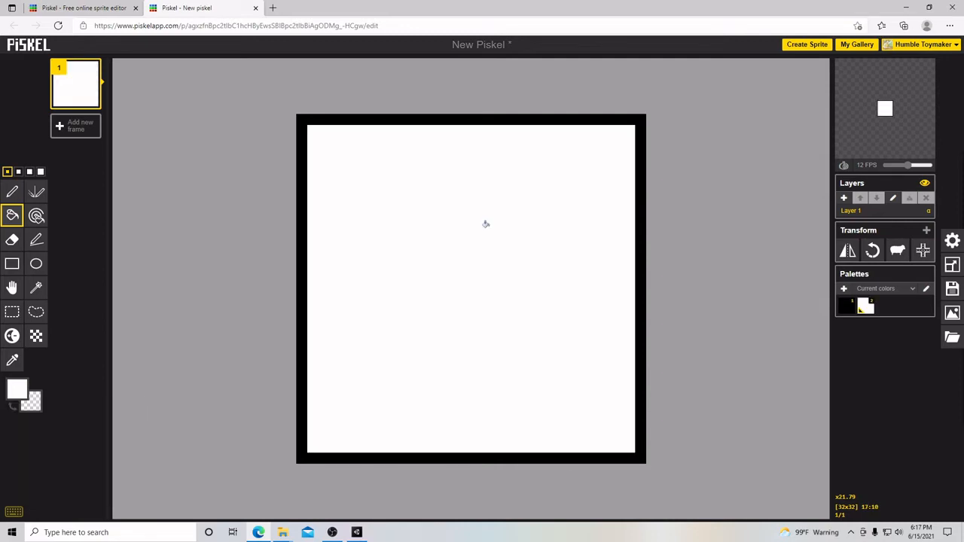
- Draw two black upright oval eye outlines side by side in the upper half of the face, each about 7 by 10 pixels
click(35, 267)
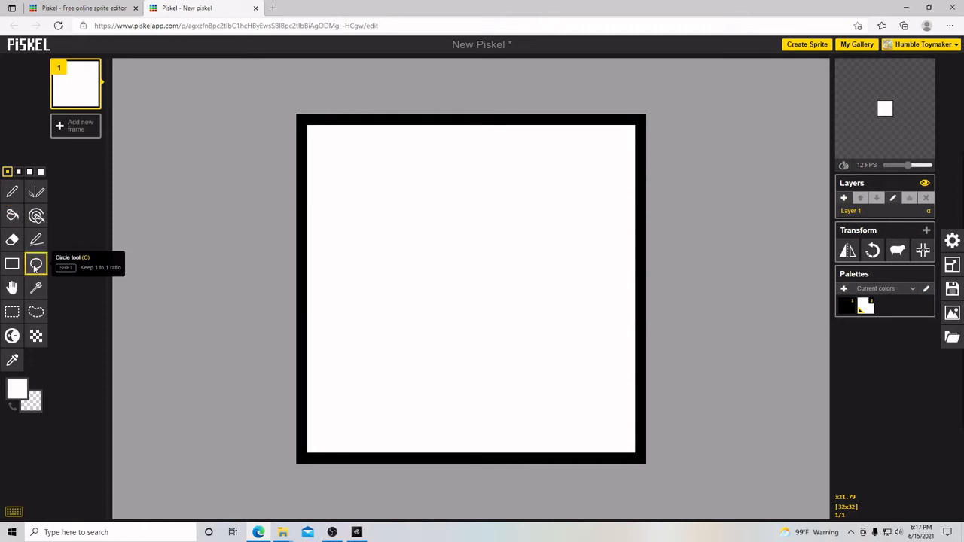
click(19, 390)
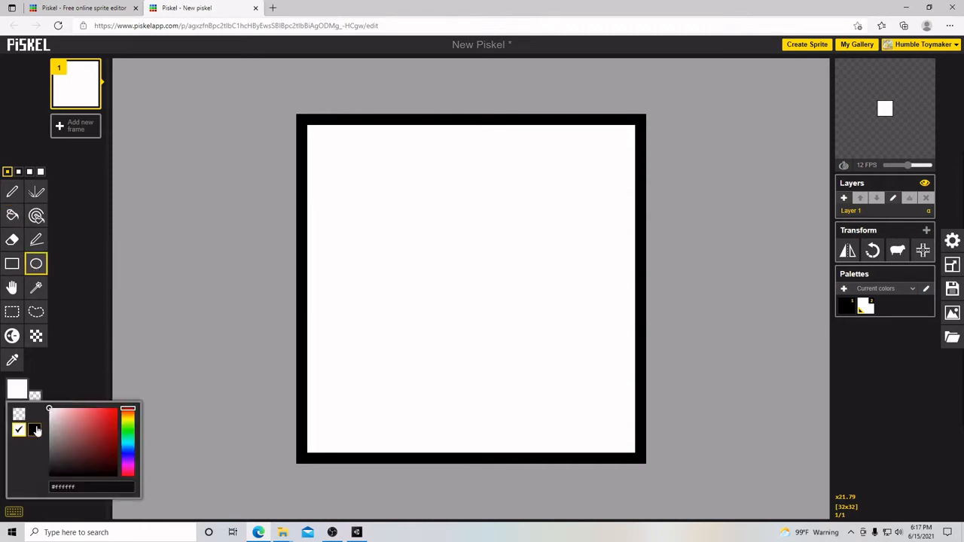
click(33, 433)
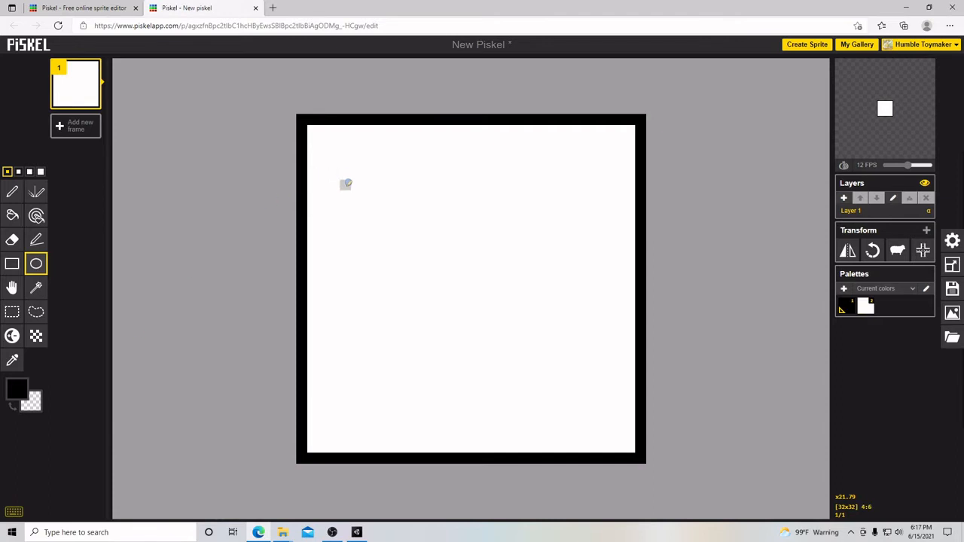
drag(352, 174, 424, 271)
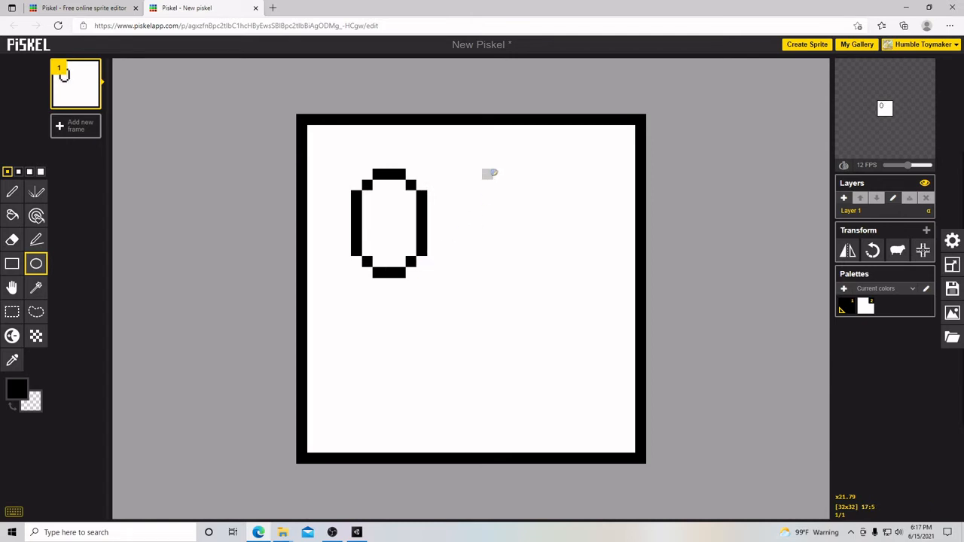
drag(501, 180, 562, 272)
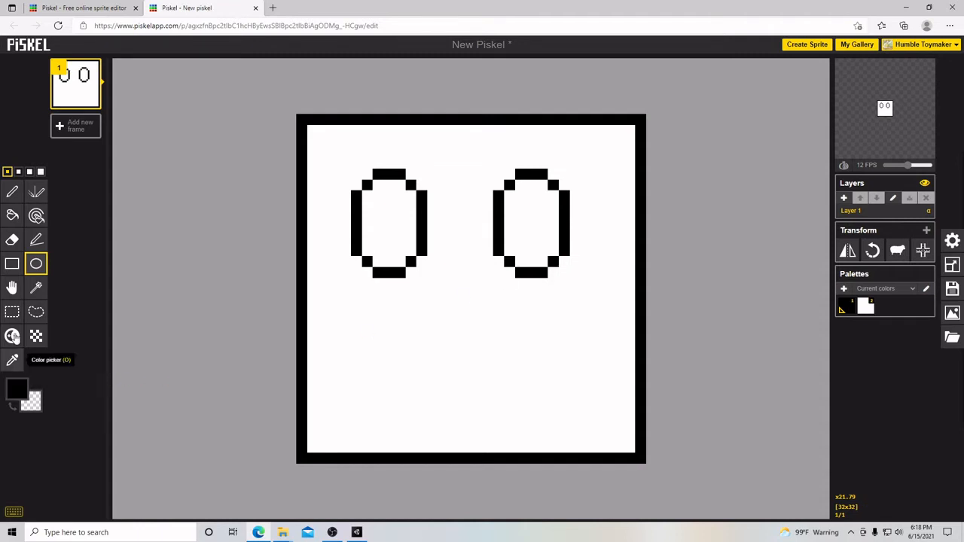
- Fill both oval eyes with black using the Paint bucket tool
click(12, 217)
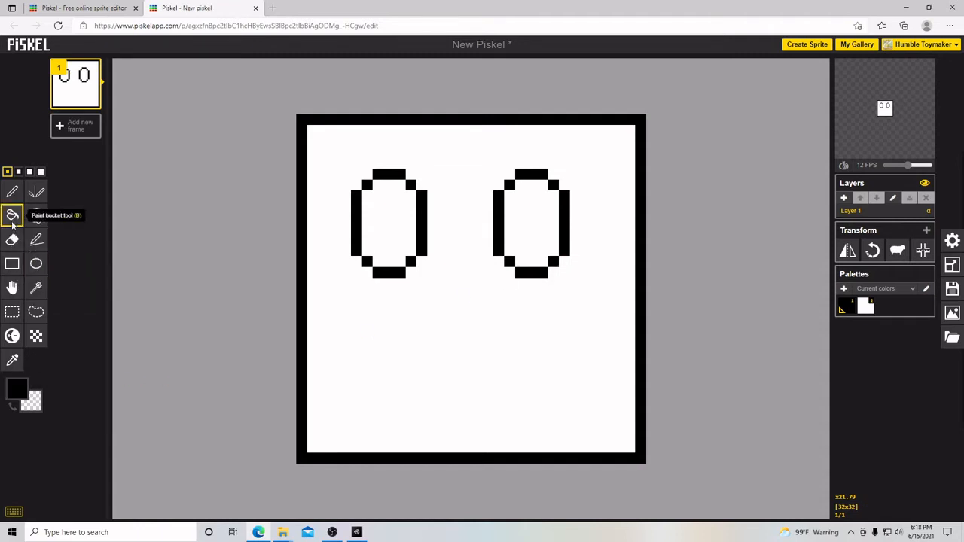
click(393, 206)
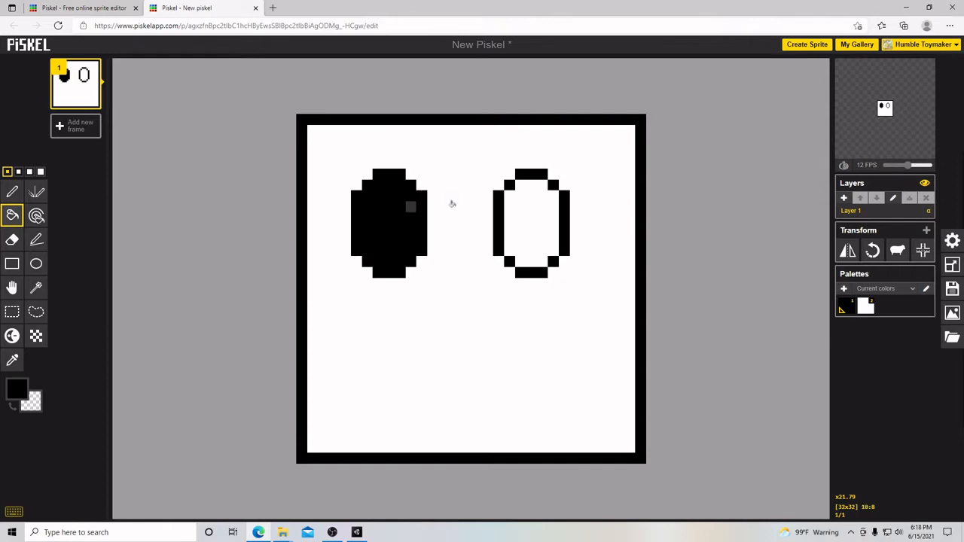
click(526, 212)
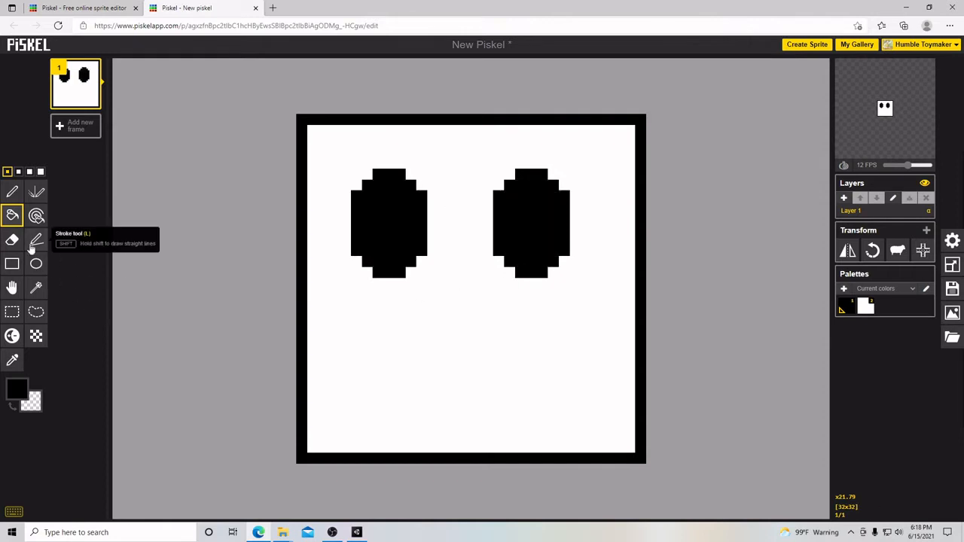
- Draw a wide curved black smile below the eyes with the Pen tool at a 2-pixel size
click(12, 193)
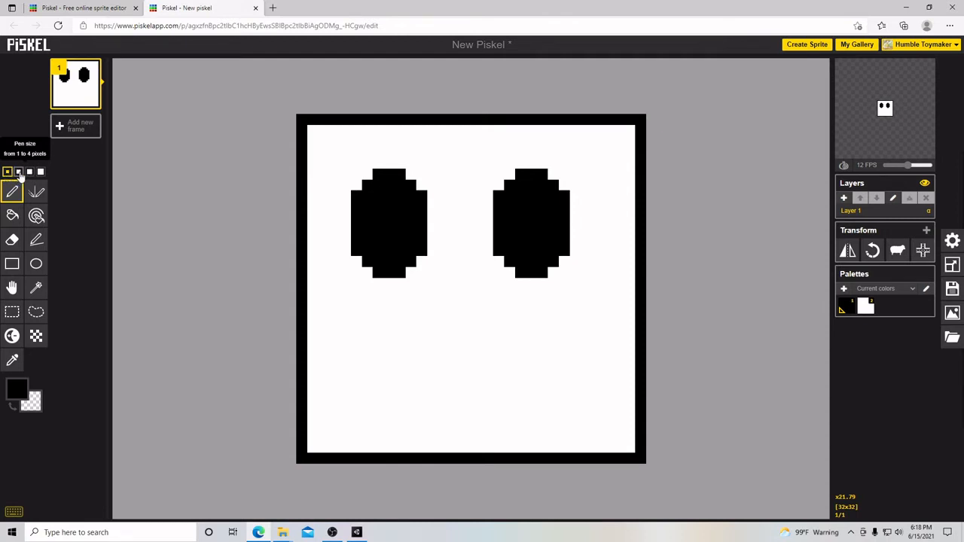
click(18, 171)
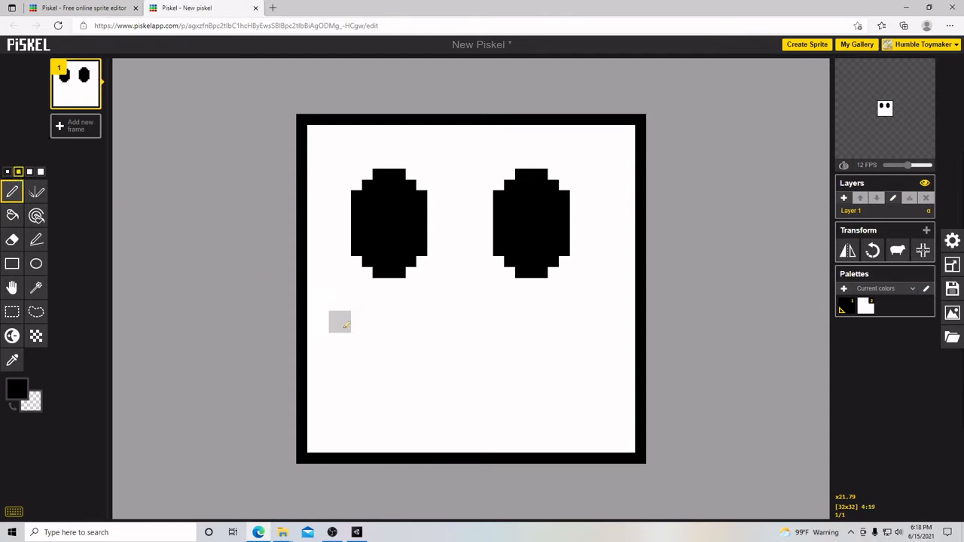
mouse_move(338, 331)
mouse_down()
mouse_move(390, 391)
mouse_move(467, 408)
mouse_move(536, 392)
mouse_move(581, 358)
mouse_move(593, 330)
mouse_up()
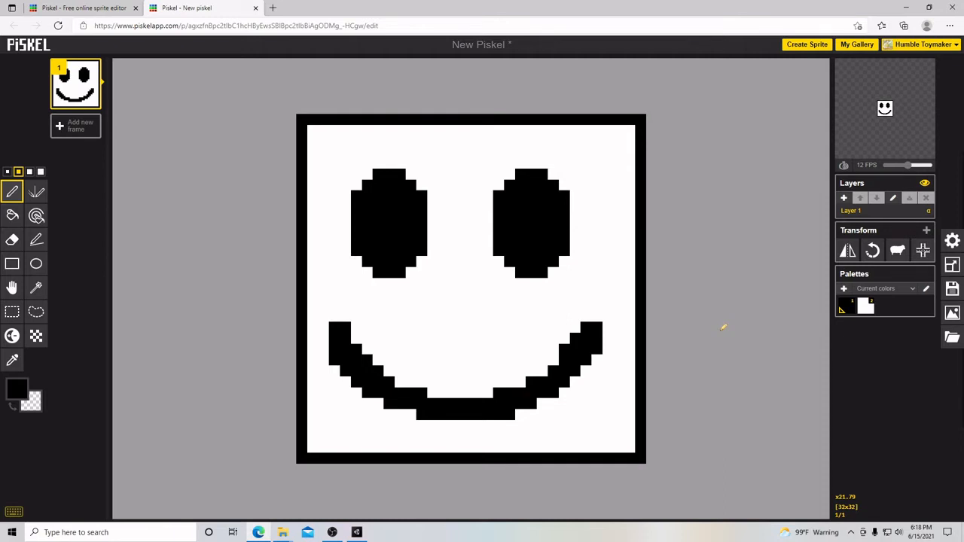
- Export the sprite as a 128 x 128 PNG spritesheet file and download it
click(951, 315)
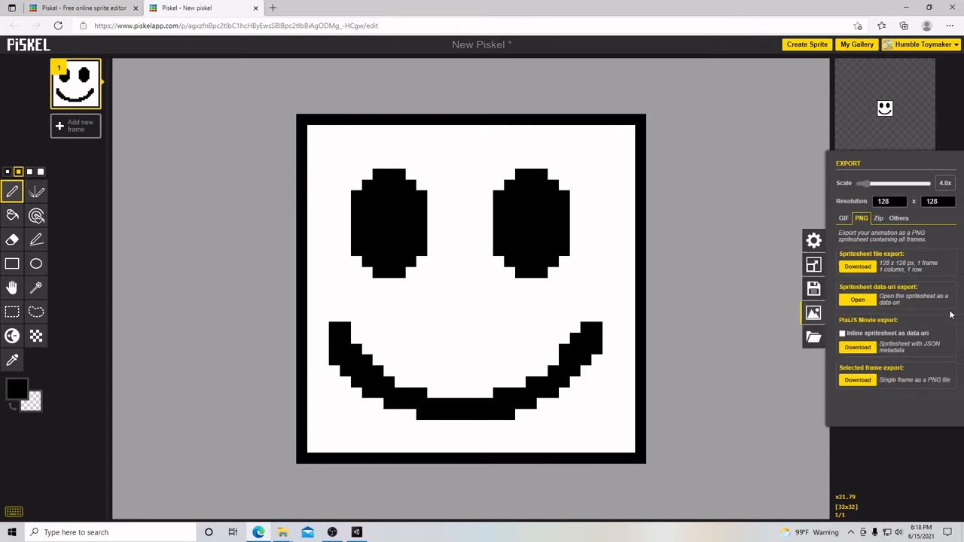
click(843, 219)
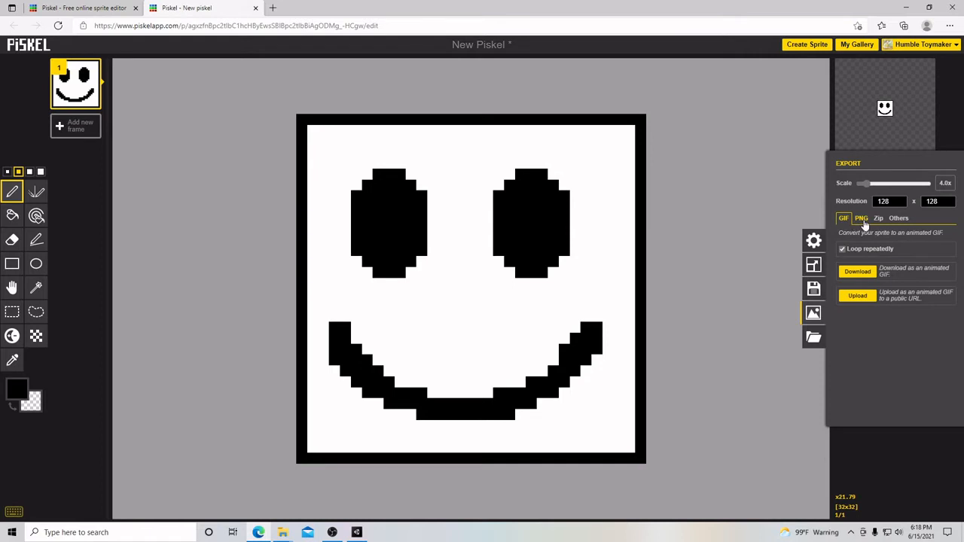
click(862, 221)
click(877, 222)
click(861, 221)
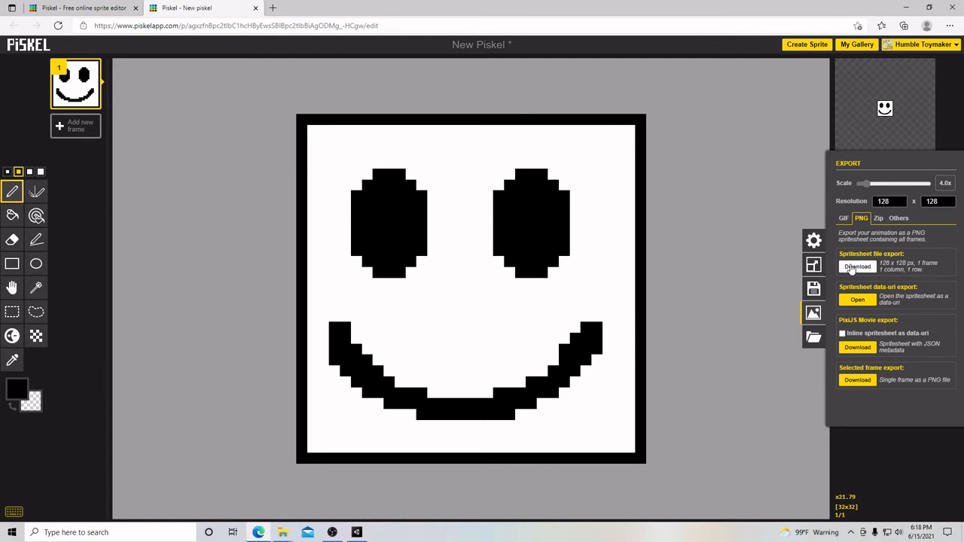
click(852, 268)
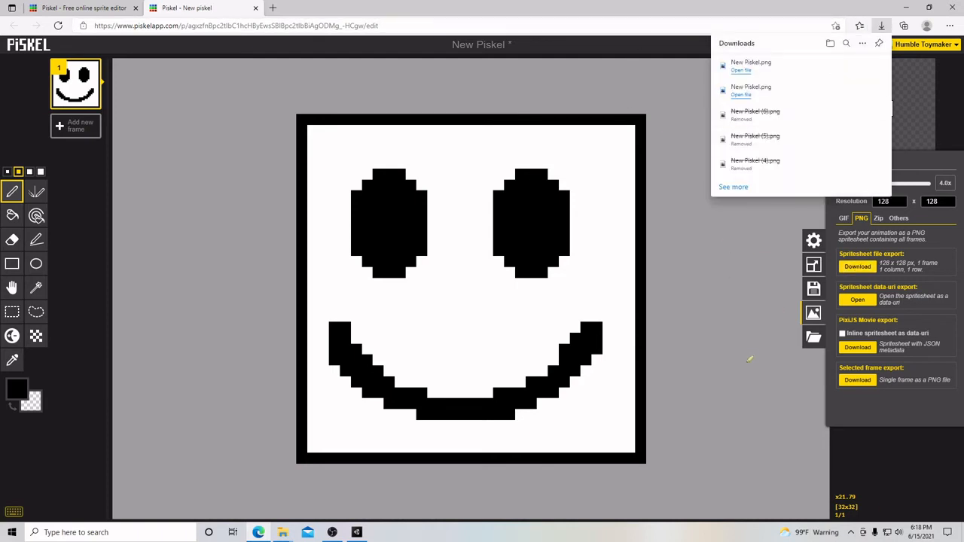
click(893, 481)
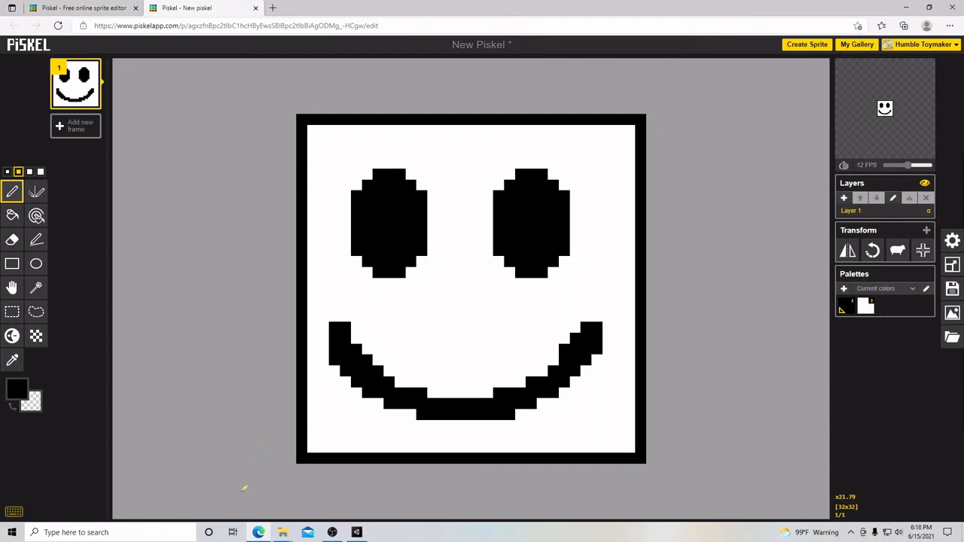
- Switch to Unity and open the Player folder inside the Art folder
click(357, 532)
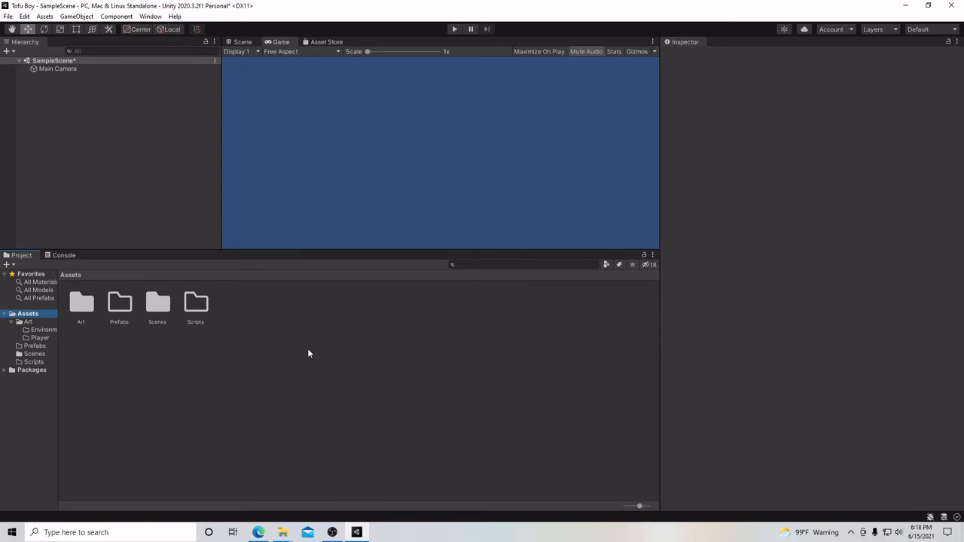
click(345, 350)
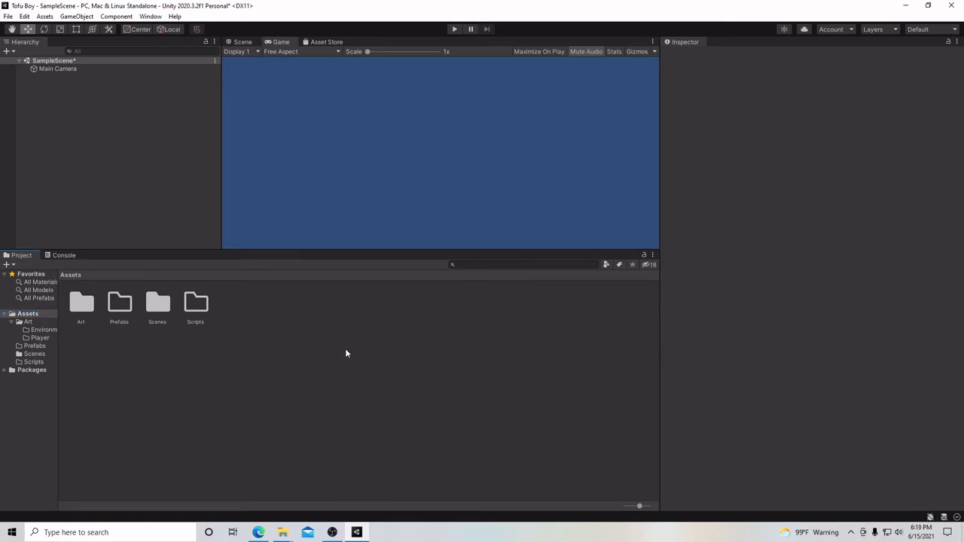
double_click(83, 310)
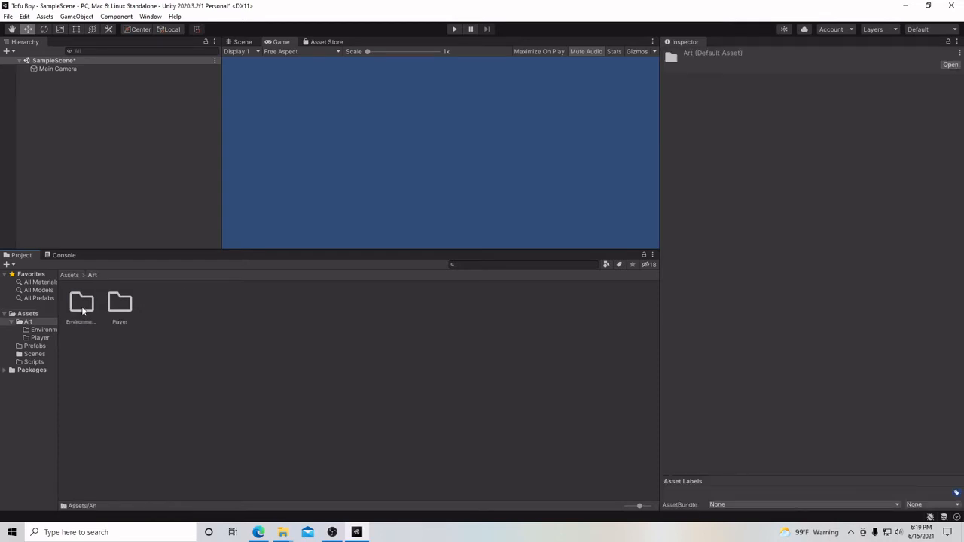
double_click(121, 305)
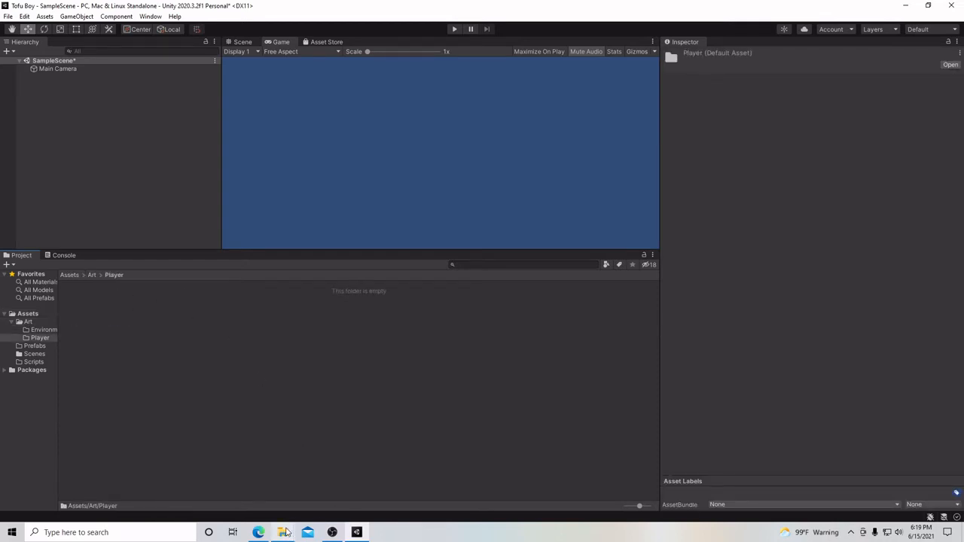
- Import the downloaded New Piskel PNG from the Downloads folder in File Explorer into Unity's Player folder, and minimize File Explorer
mouse_move(282, 532)
click(245, 509)
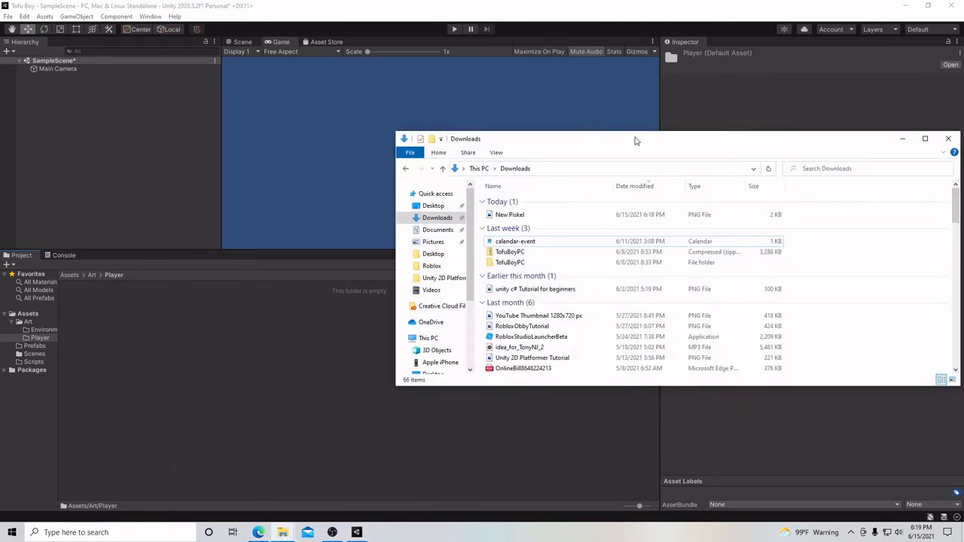
drag(636, 141, 769, 143)
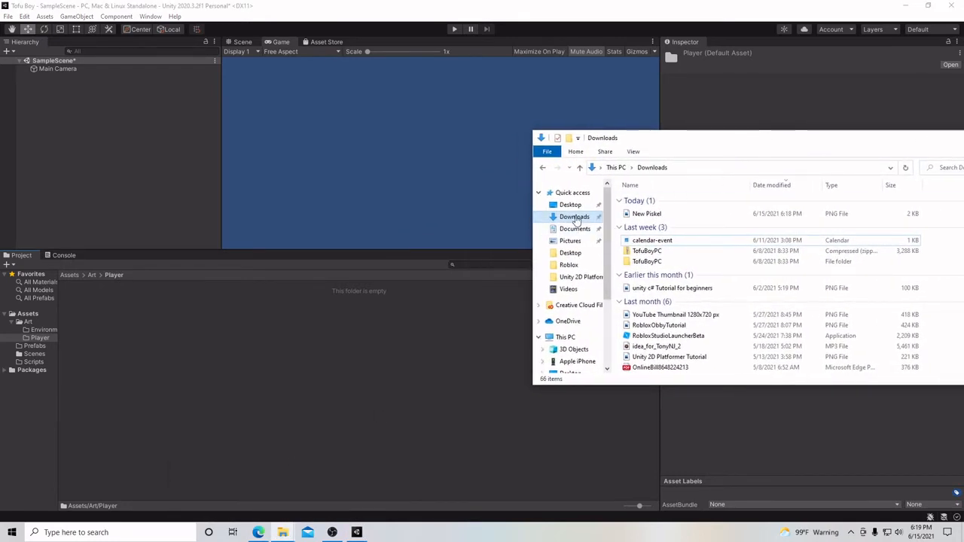
click(649, 214)
drag(650, 217, 103, 317)
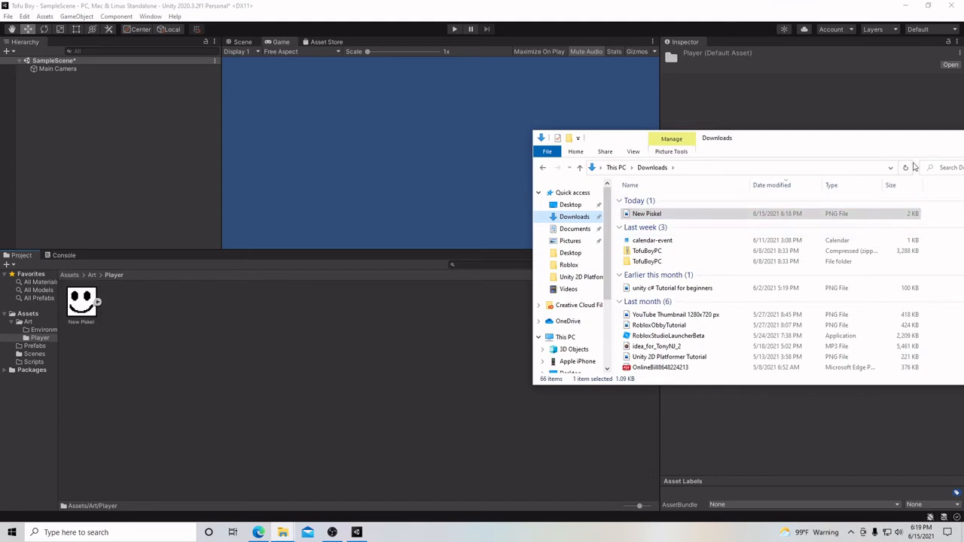
drag(912, 141, 796, 146)
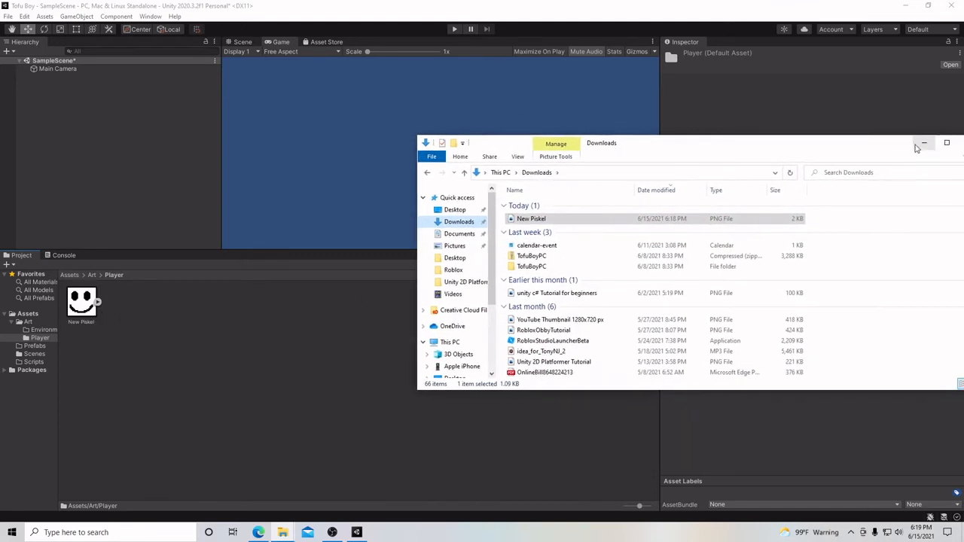
click(923, 143)
- Set Pixels Per Unit to 64 in the import settings of the New Piskel sprite
click(77, 303)
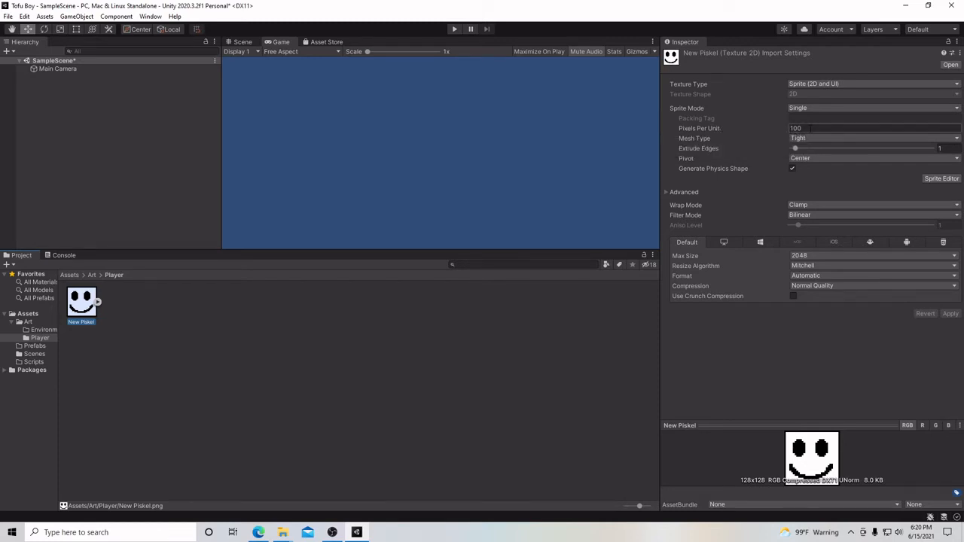
drag(810, 129, 792, 132)
text(64)
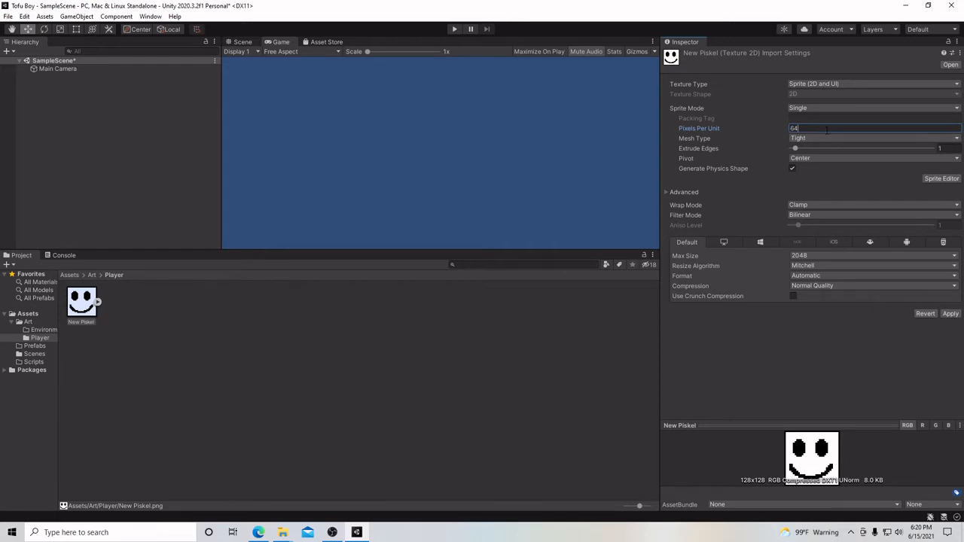
- Apply the New Piskel sprite's import settings, and set the Game view's aspect ratio to 16:9
click(952, 316)
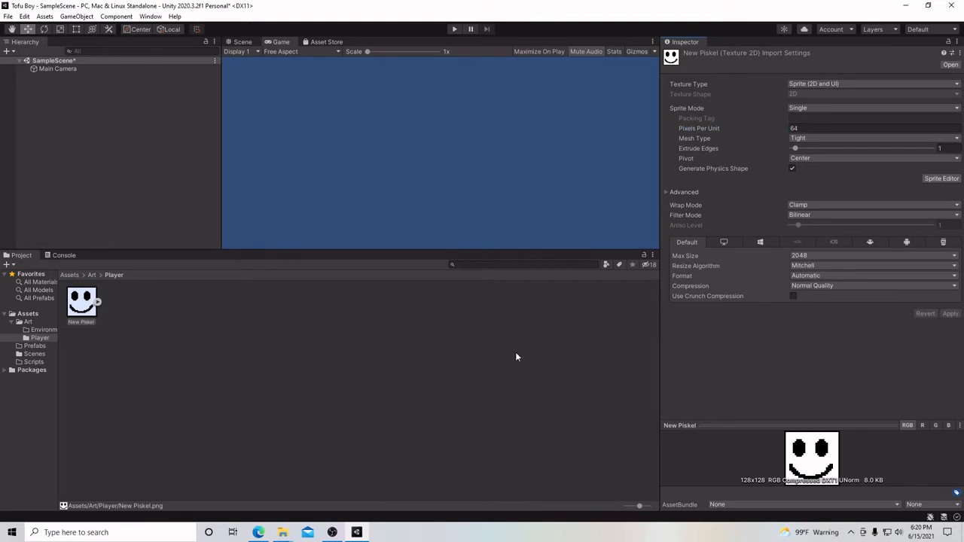
click(48, 83)
click(46, 67)
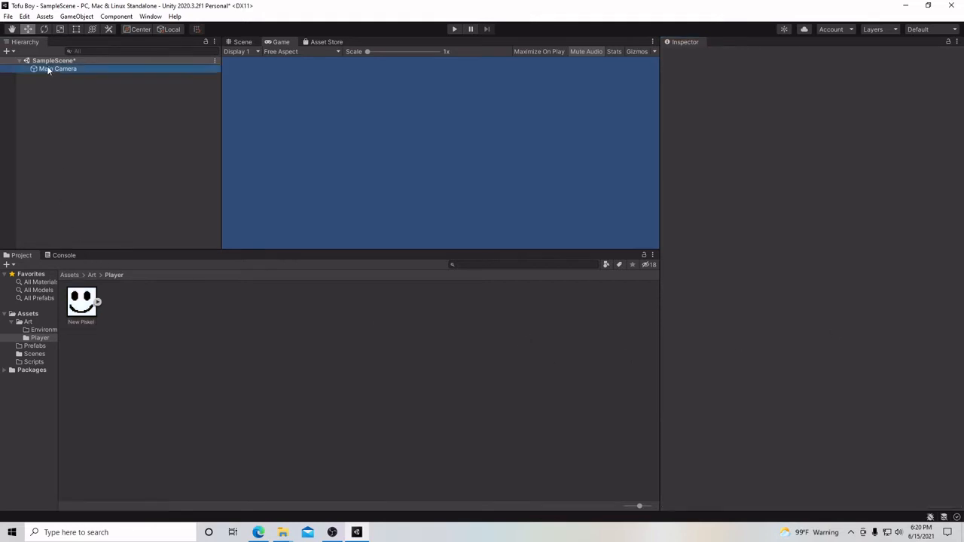
click(279, 51)
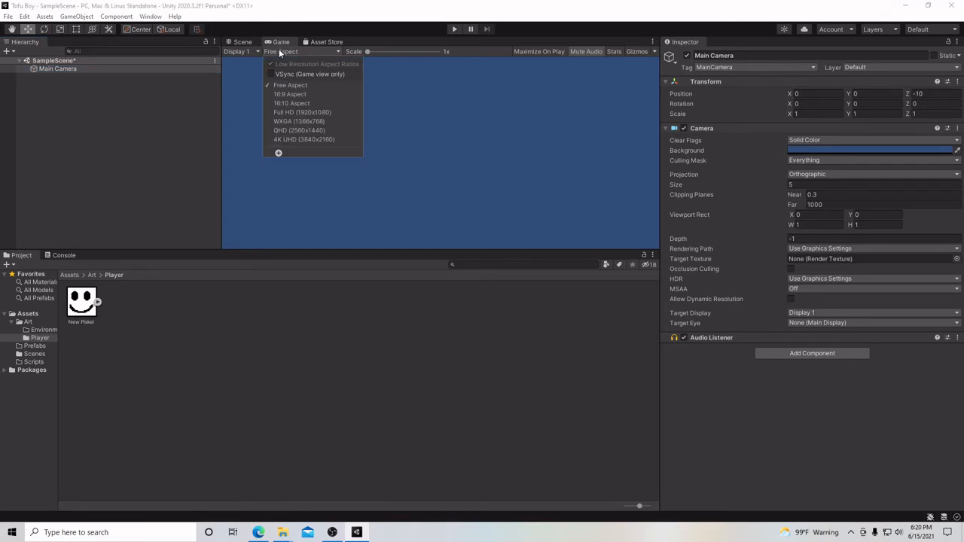
click(284, 94)
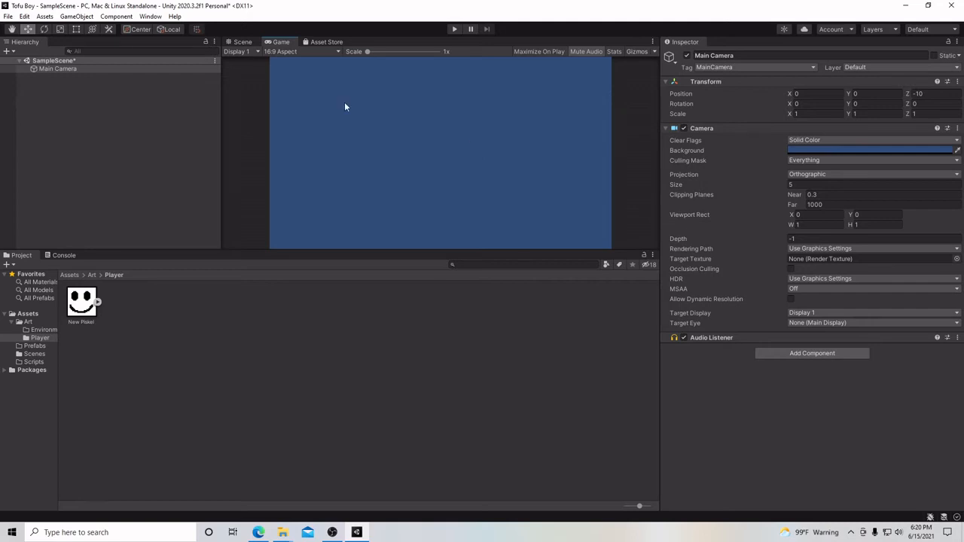
- Switch to the Scene view and create an empty game object named Player in SampleScene
click(242, 42)
scroll(464, 153, down, 2)
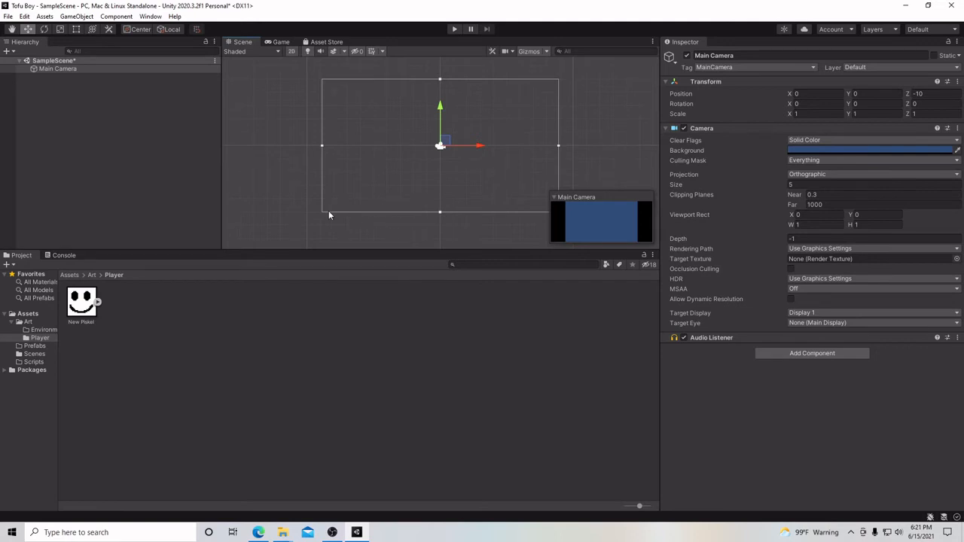
click(37, 85)
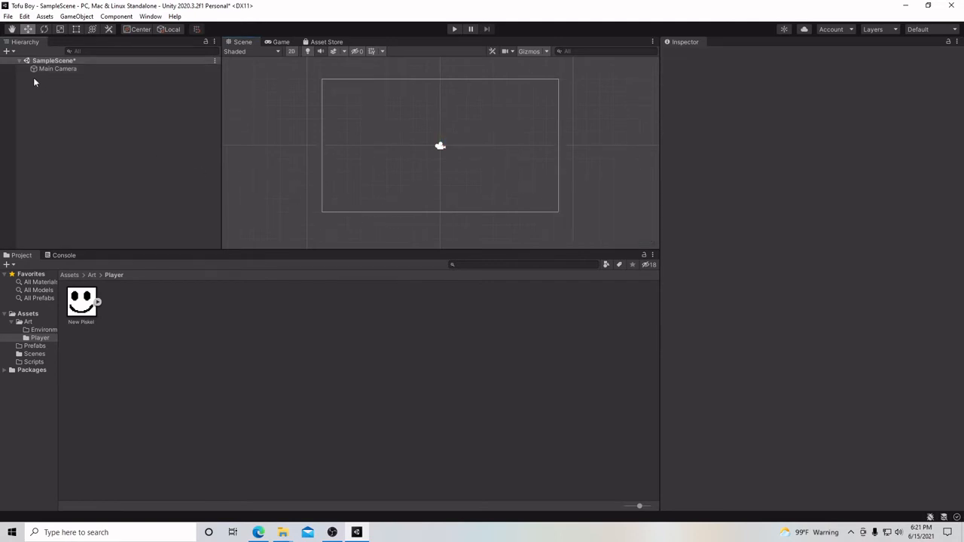
right_click(33, 83)
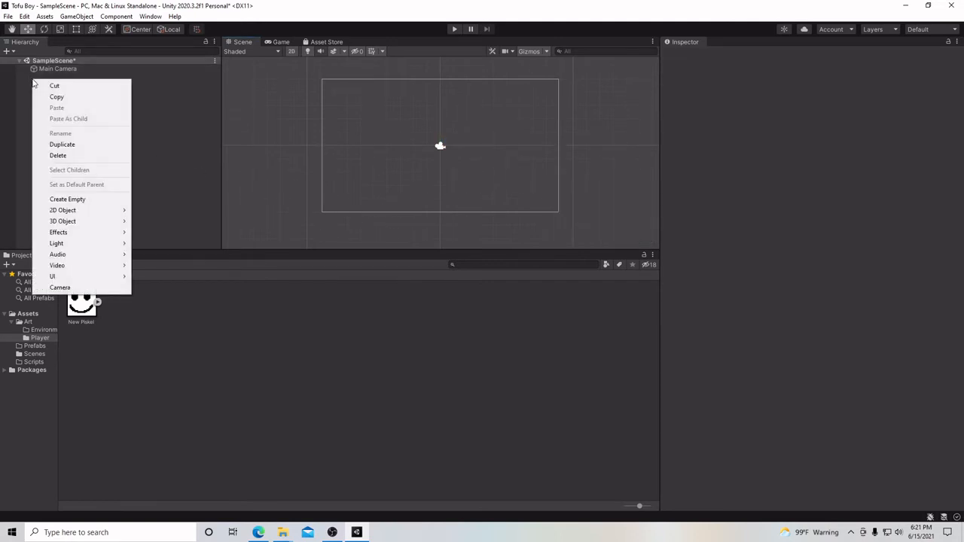
click(78, 199)
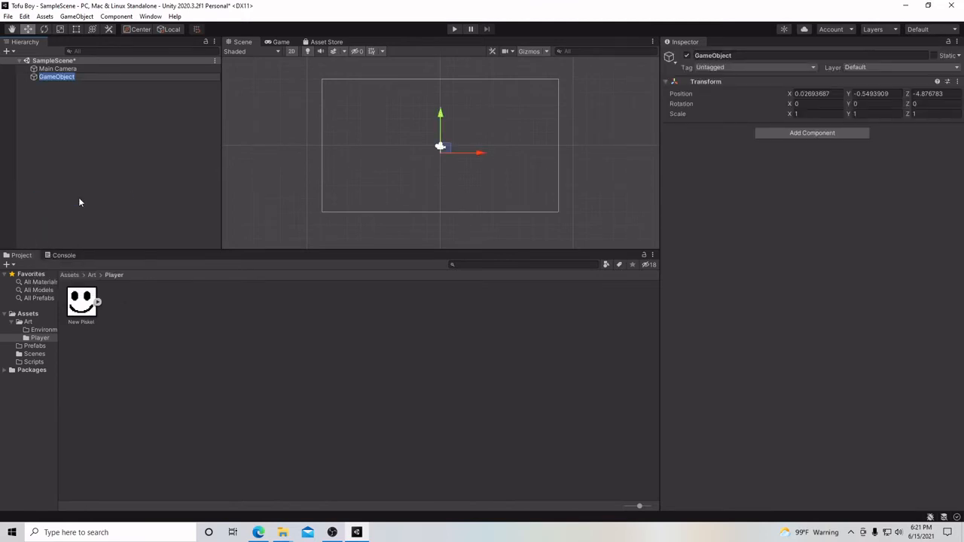
text(Player)
key(Return)
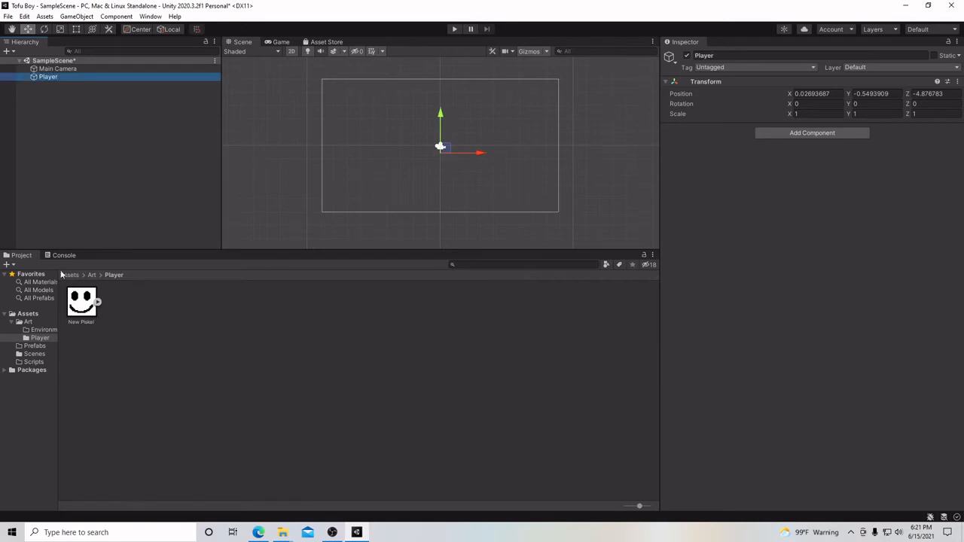
- Rename the New Piskel sprite in the Art/Player folder as TofuBoy
click(72, 308)
right_click(72, 305)
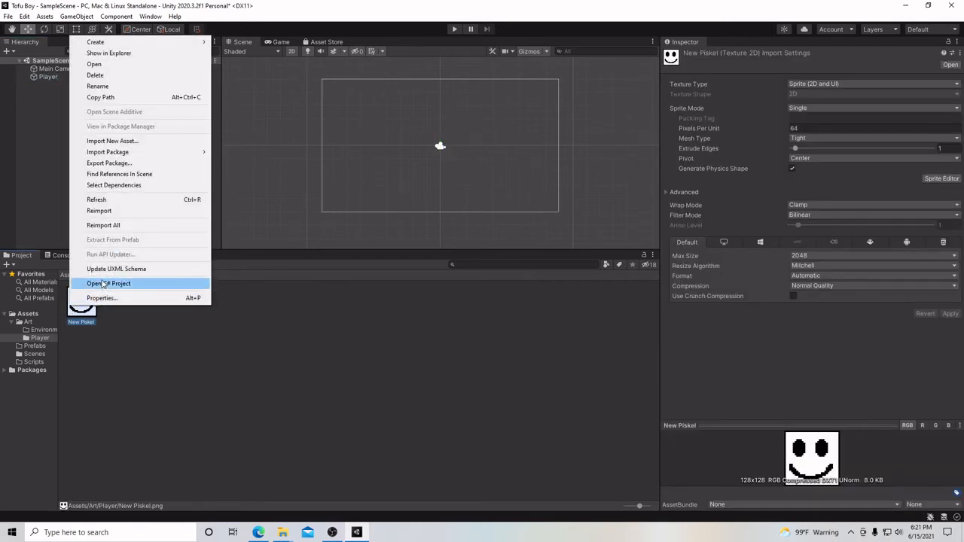
click(127, 89)
text(Tofu)
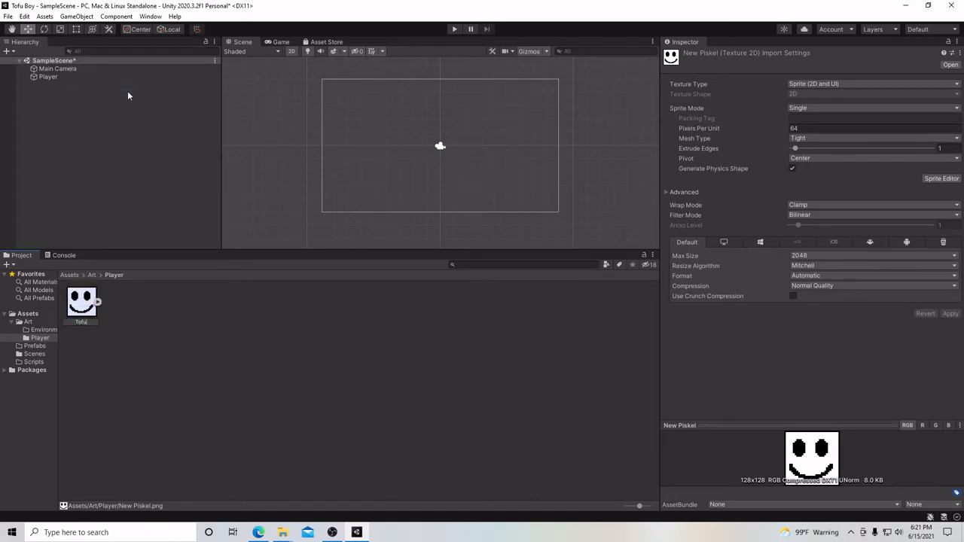
text(Boy)
key(Return)
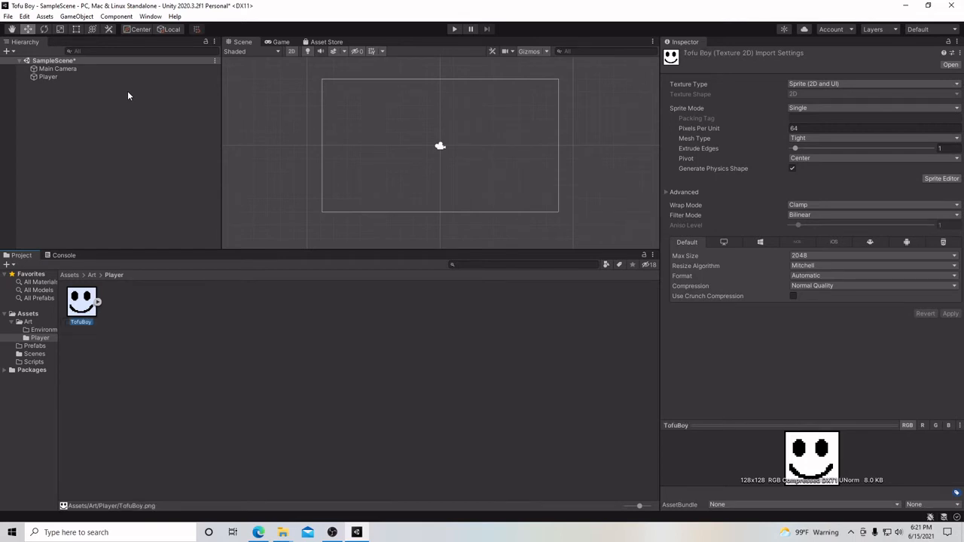
- Add a Sprite Renderer component to the Player object and assign the TofuBoy sprite to it
click(54, 77)
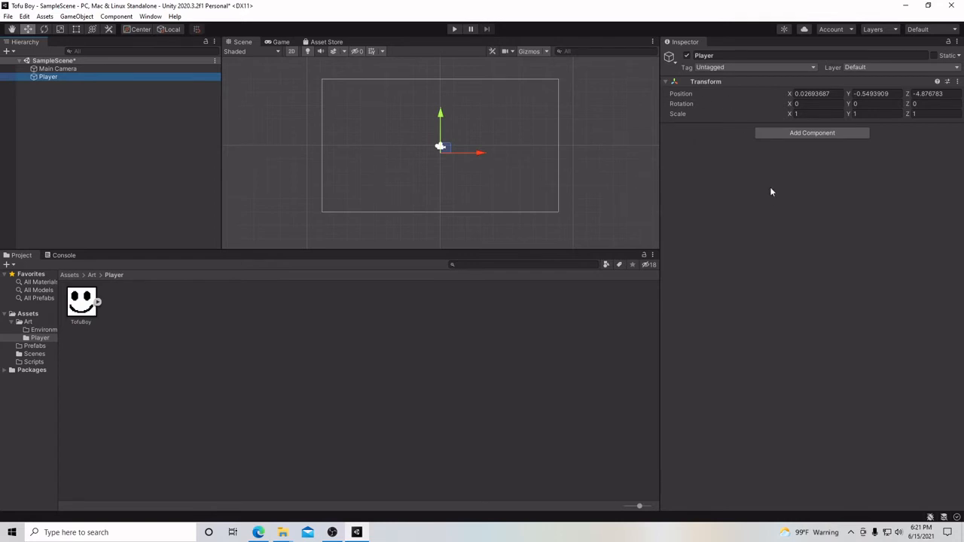
click(792, 134)
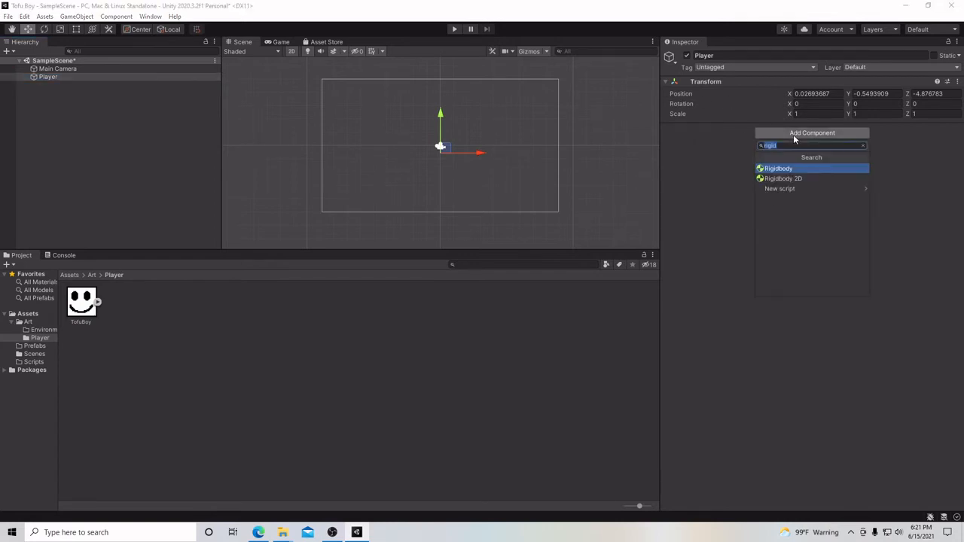
text(sprin)
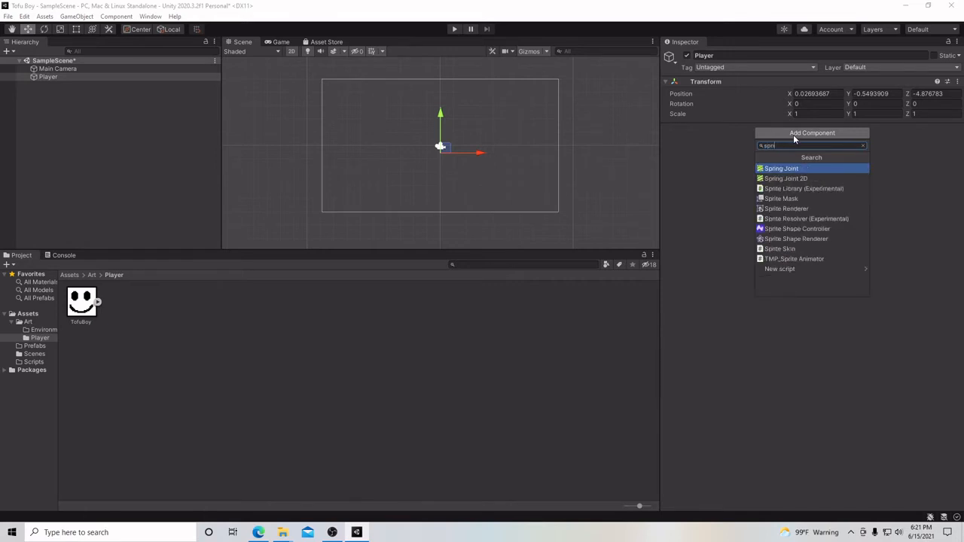
click(810, 208)
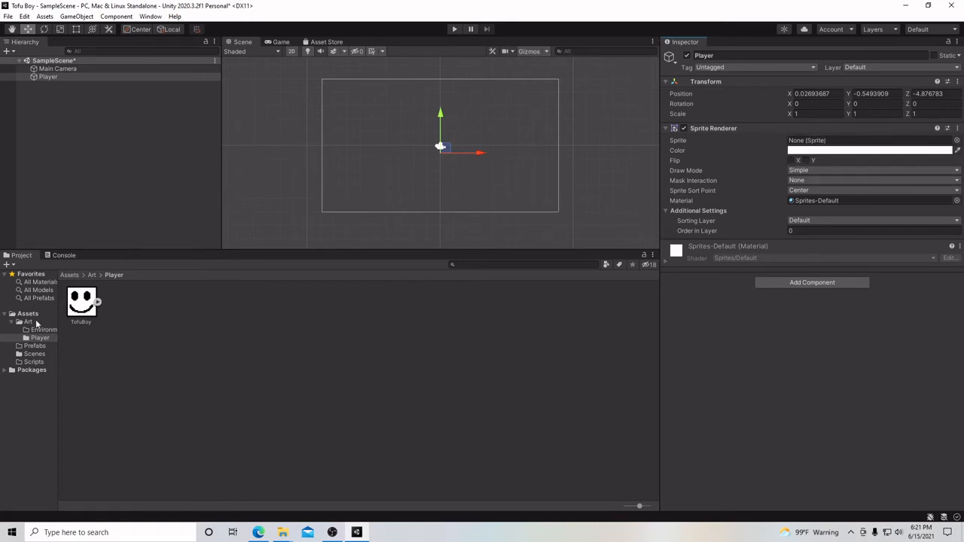
drag(81, 312, 832, 143)
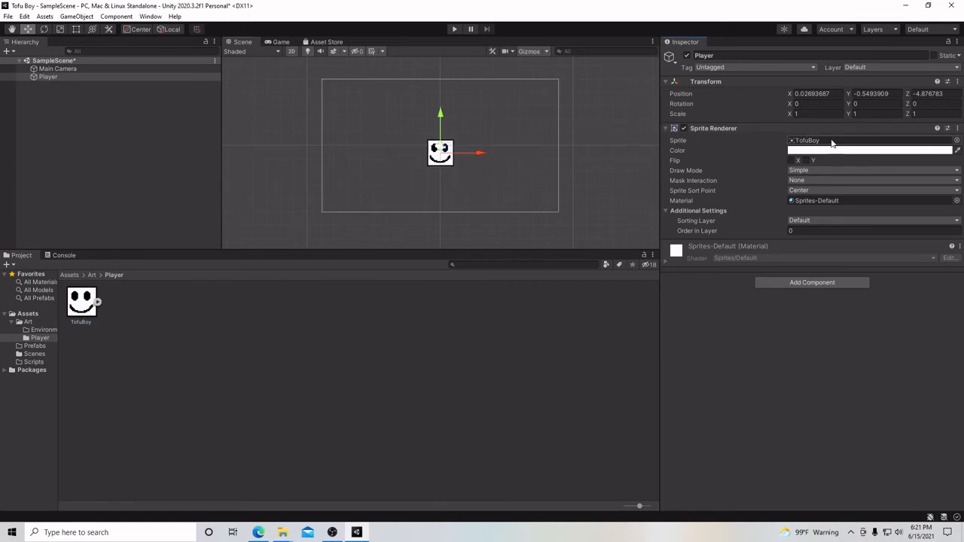
- Try the Sprite Renderer's X and Y flips and its Tiled draw mode on Player, restoring the unflipped Simple settings
click(793, 162)
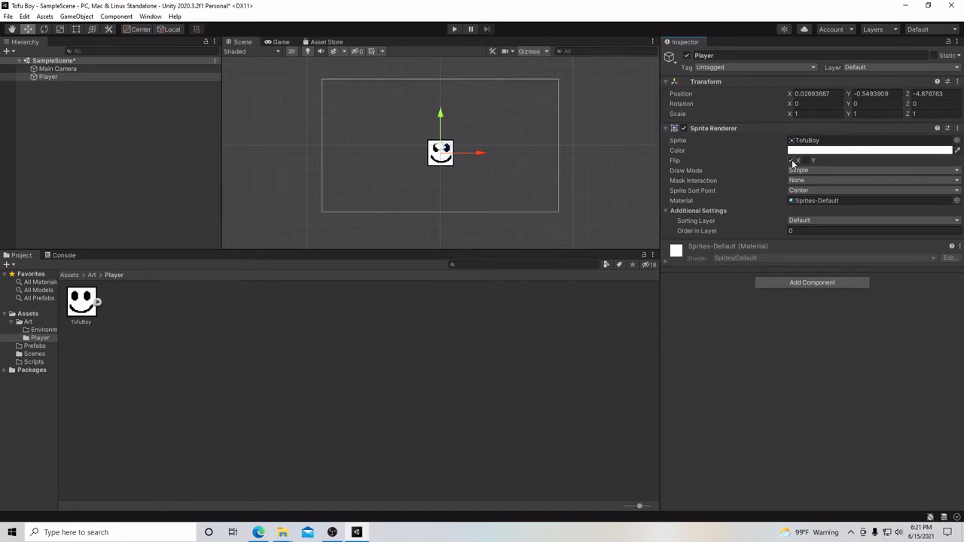
click(792, 161)
click(806, 160)
click(805, 161)
click(813, 169)
click(813, 204)
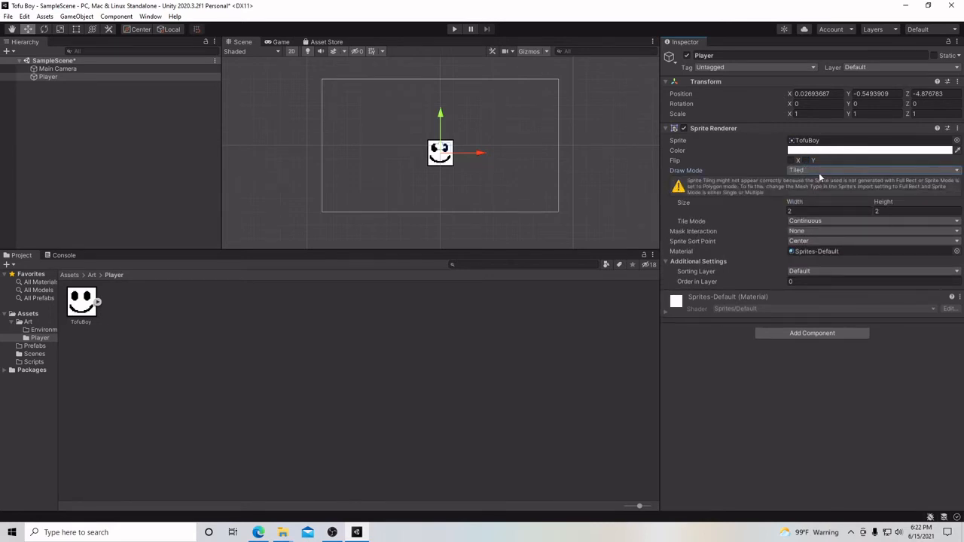
click(818, 172)
click(820, 183)
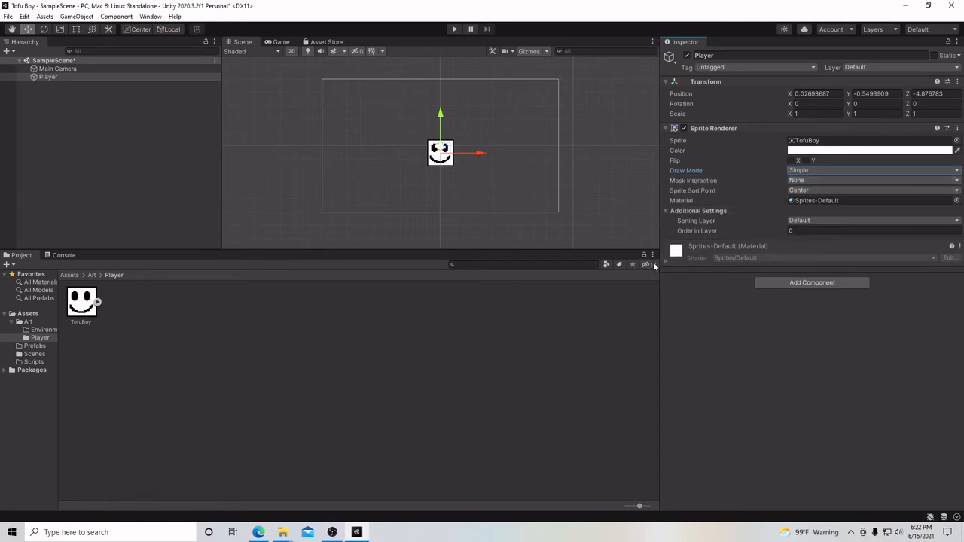
- Set Pixels Per Unit to 128 in the TofuBoy sprite's import settings and apply the change
click(77, 76)
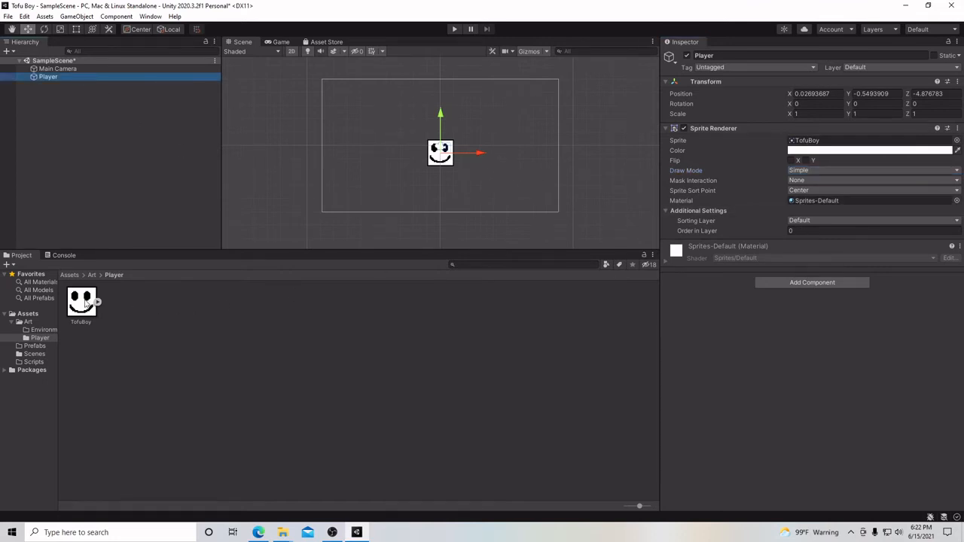
click(86, 302)
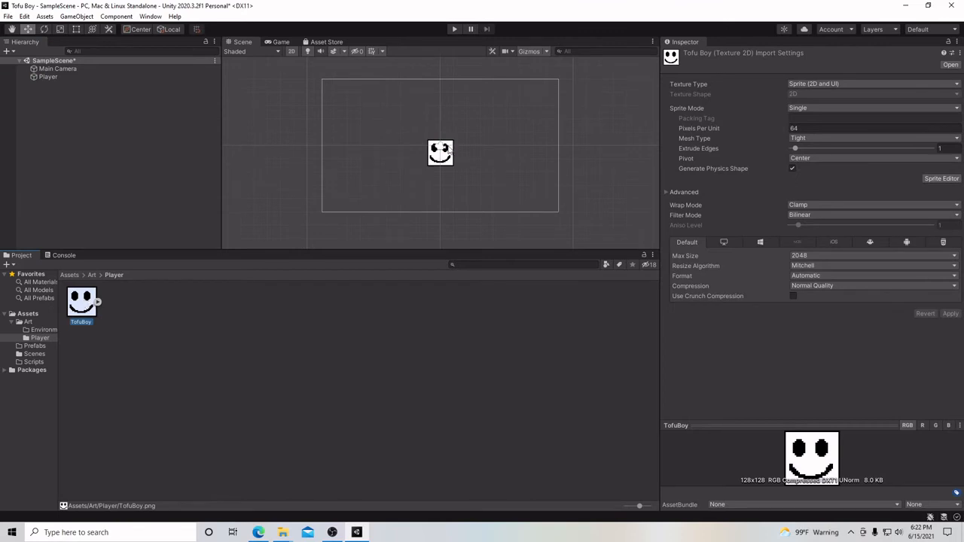
click(794, 128)
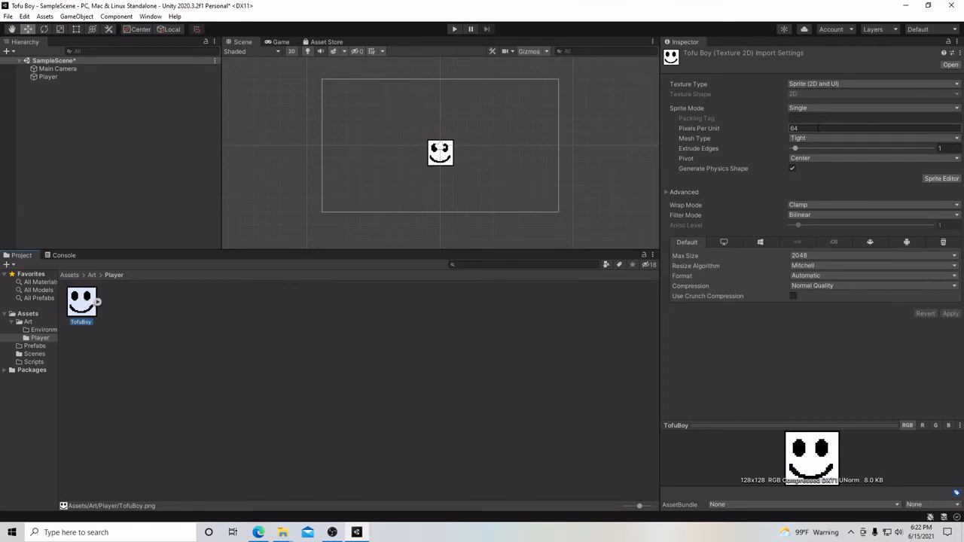
text(16)
text(128)
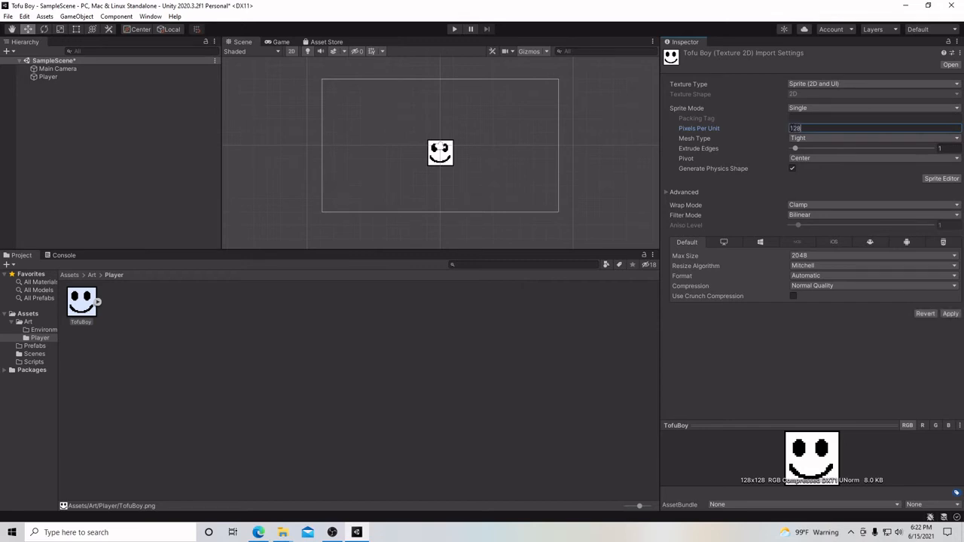
click(950, 314)
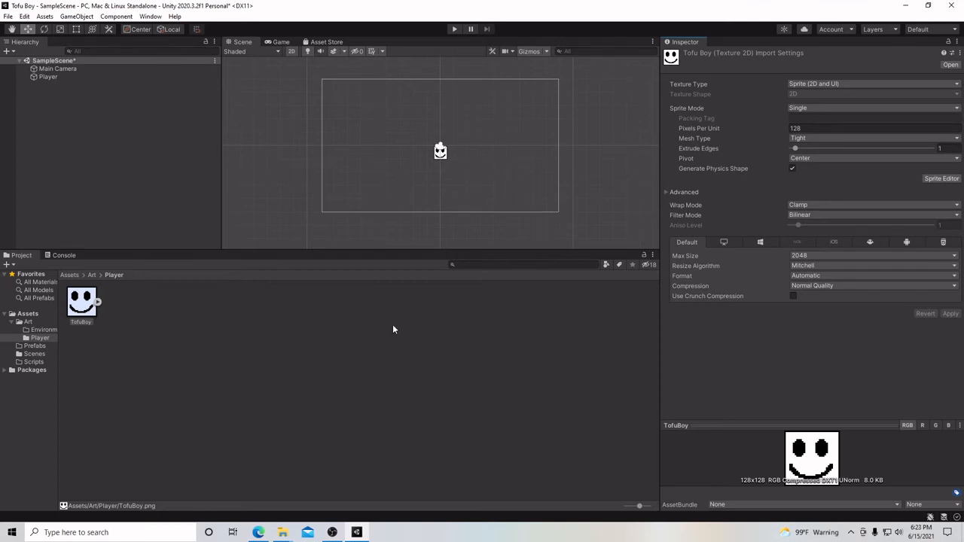
- Switch to Piskel in the browser and create a new sprite
mouse_move(332, 535)
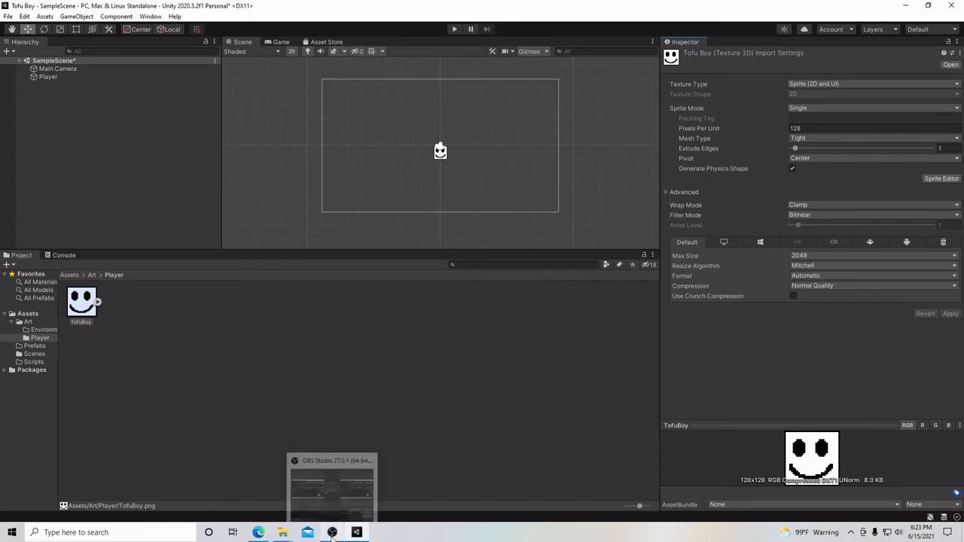
click(259, 532)
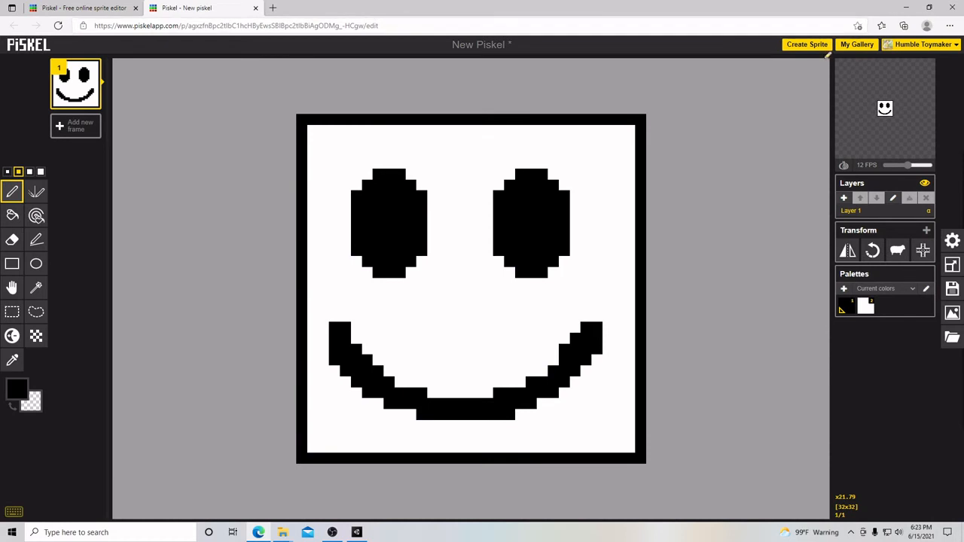
click(807, 45)
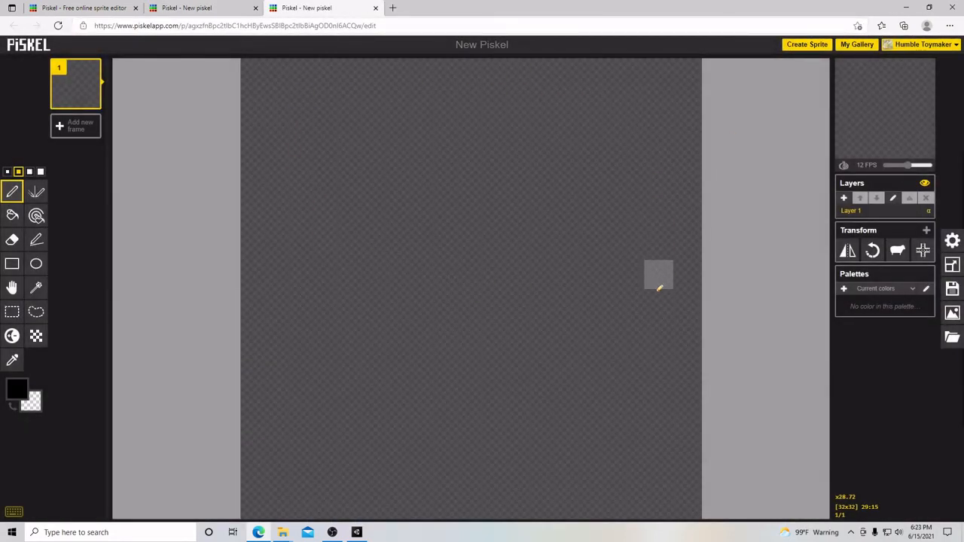
- Draw a one-pixel black rectangle around the full edge of the 32 x 32 canvas with the Rectangle tool
scroll(655, 298, down, 3)
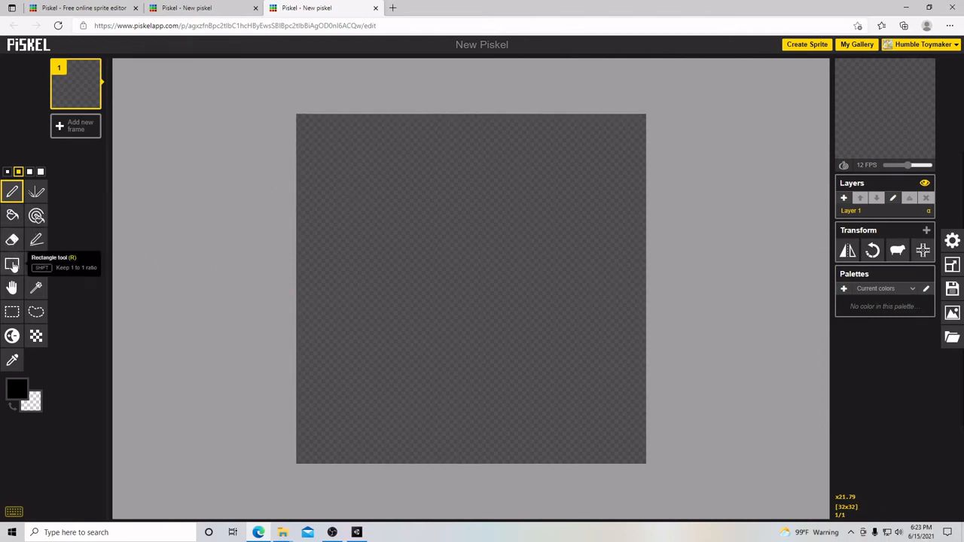
click(12, 264)
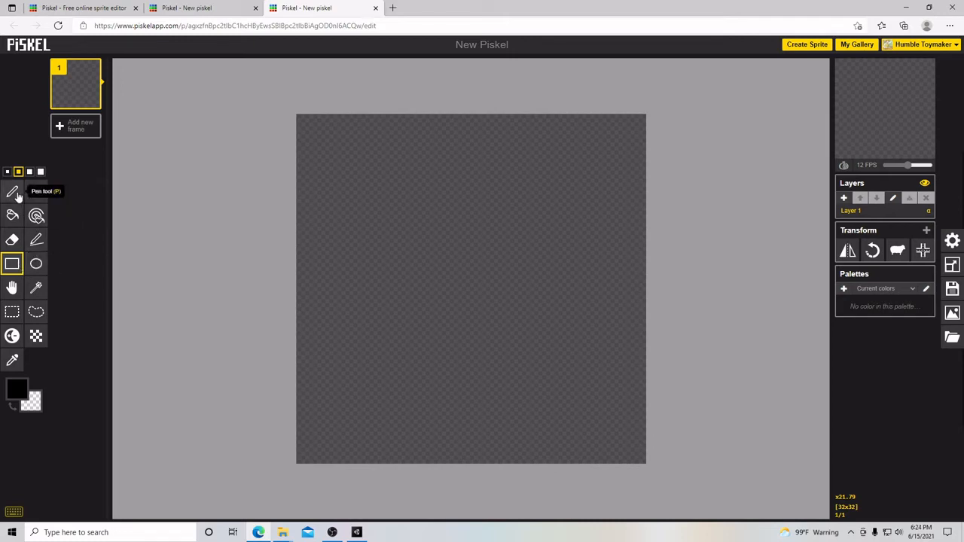
click(8, 171)
drag(301, 118, 639, 456)
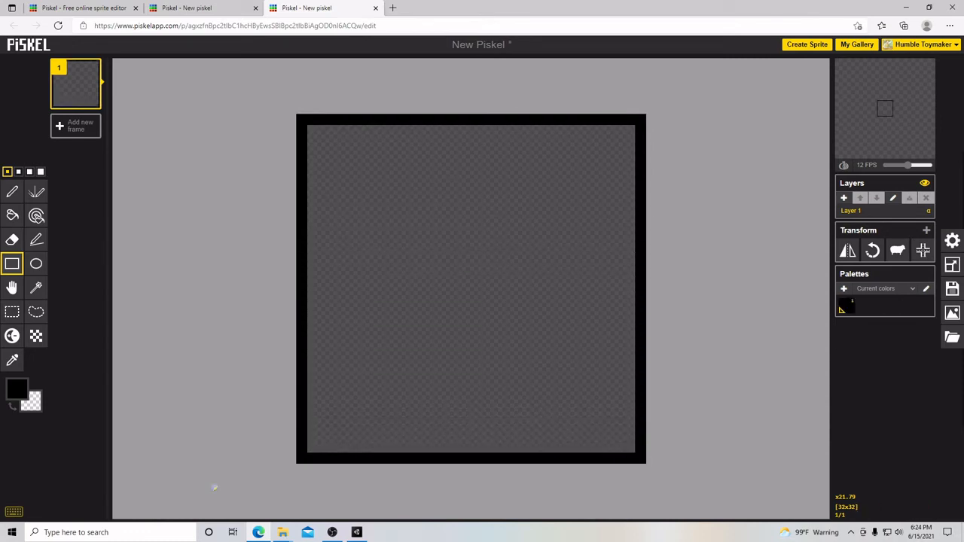
- Fill the inside of the black border with dark grey #606060 using the paint bucket
click(20, 393)
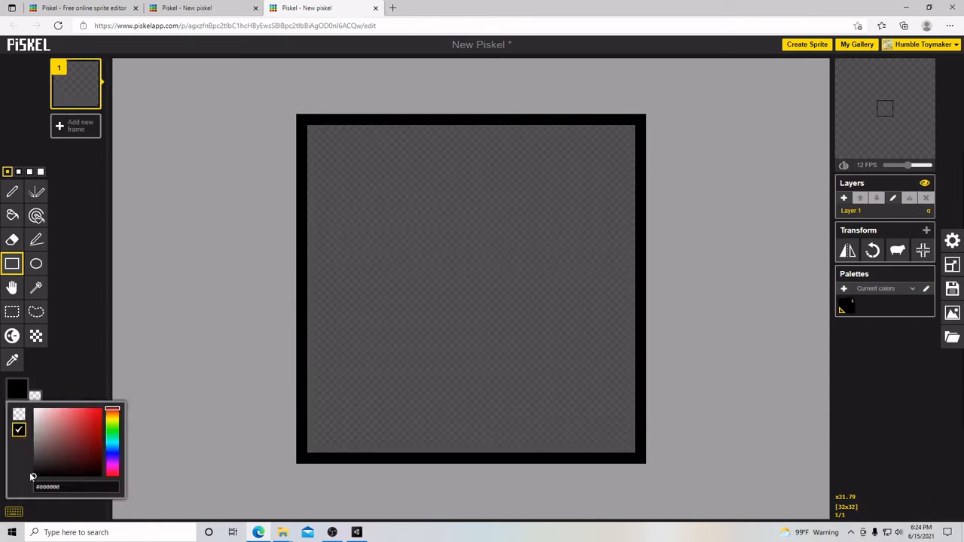
drag(35, 478, 34, 451)
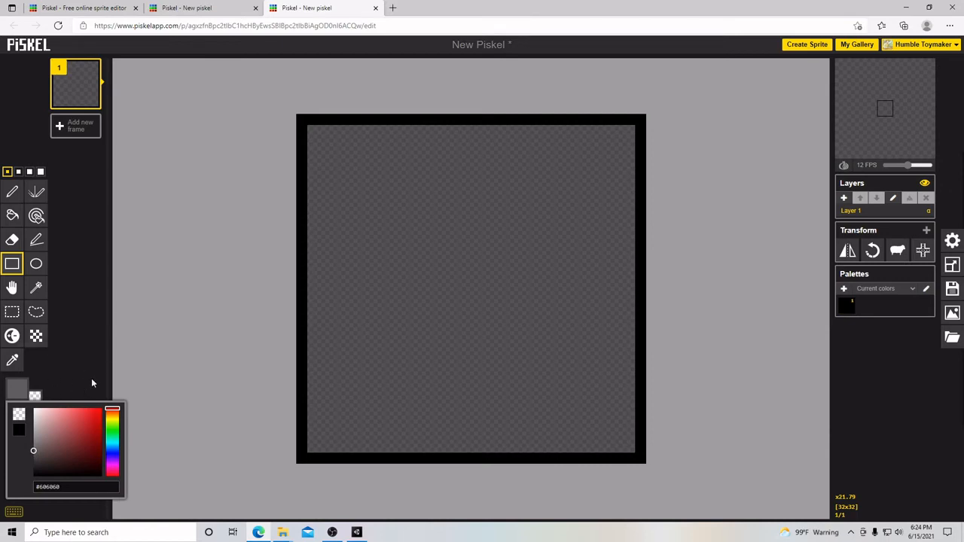
click(12, 216)
click(418, 234)
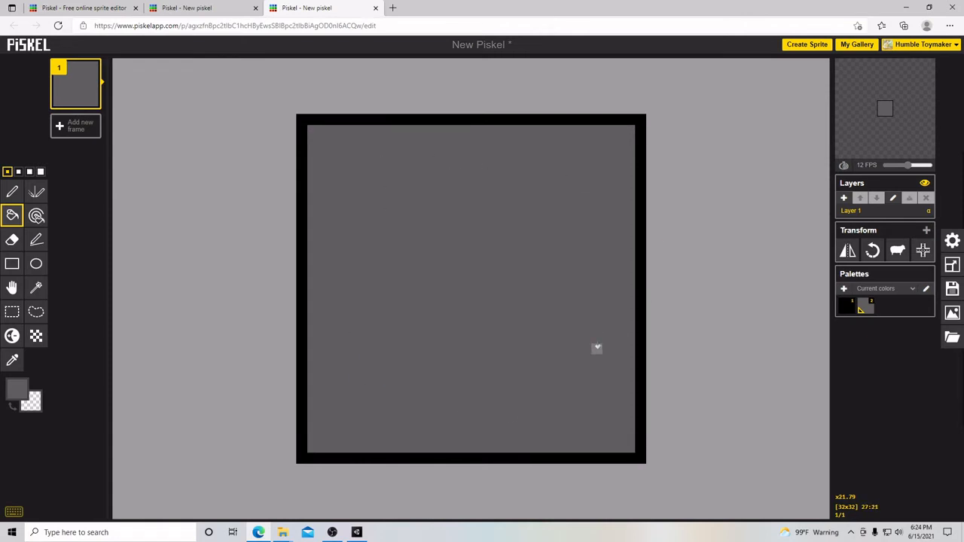
- Export the grey block sprite from Piskel as a 128 x 128 PNG spritesheet
click(951, 315)
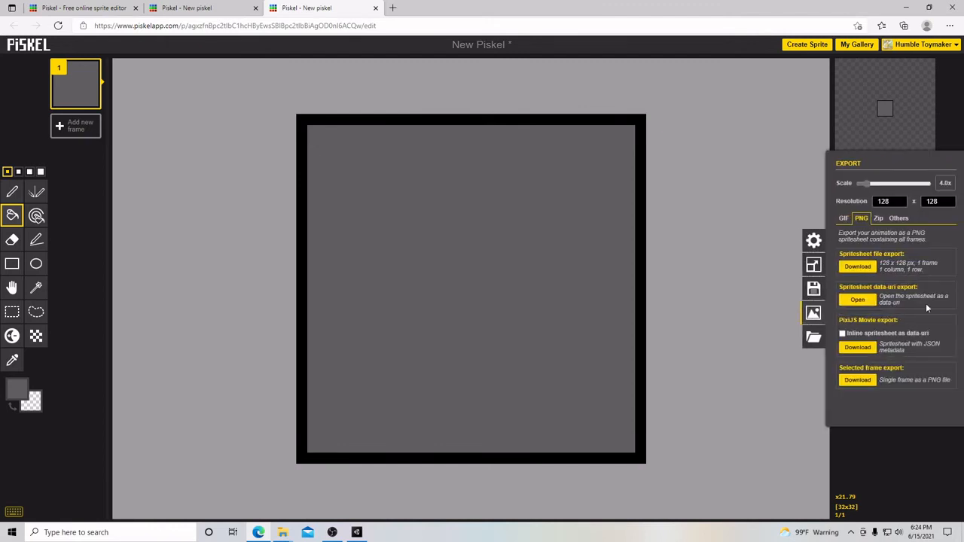
click(857, 267)
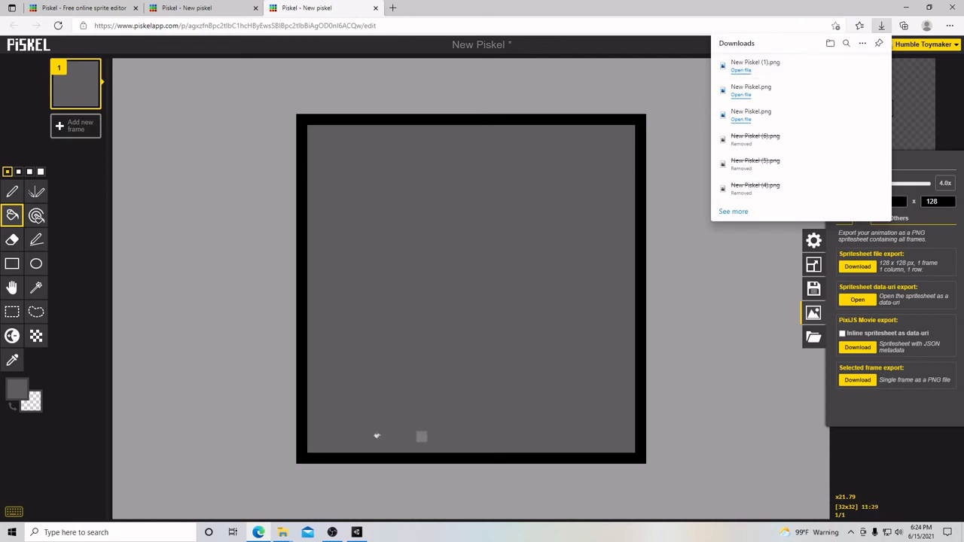
- Switch to Unity and import New Piskel (1) from the Downloads folder into the Assets > Art > Environment folder
click(332, 533)
mouse_move(282, 532)
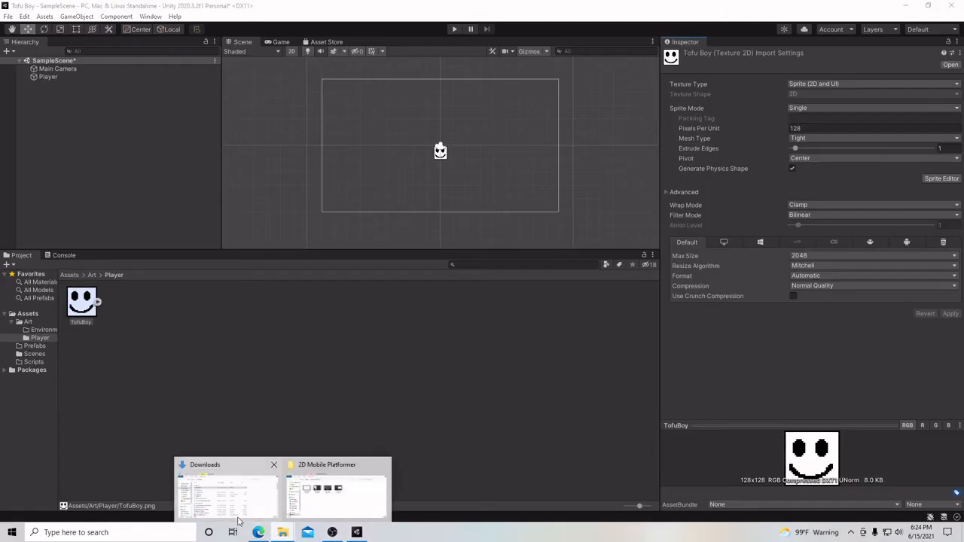
click(226, 493)
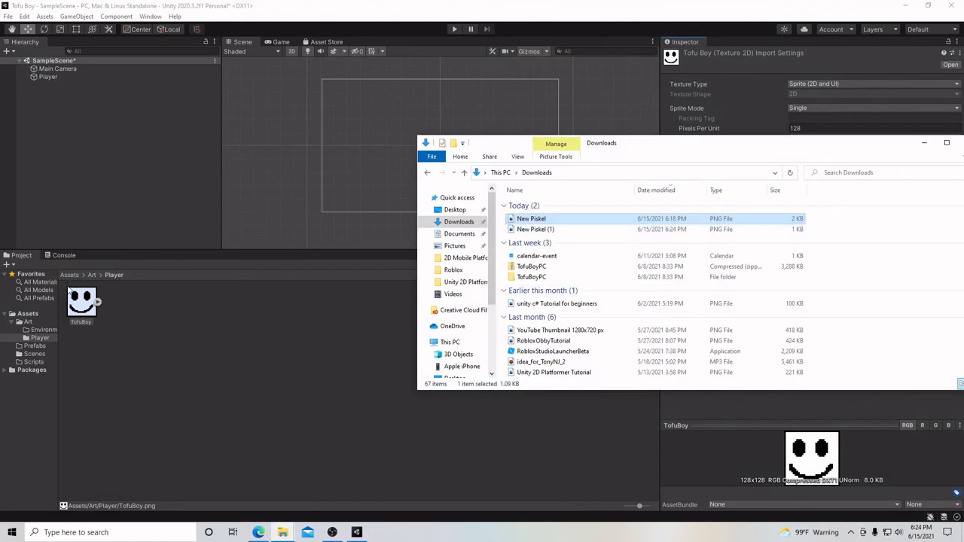
click(90, 275)
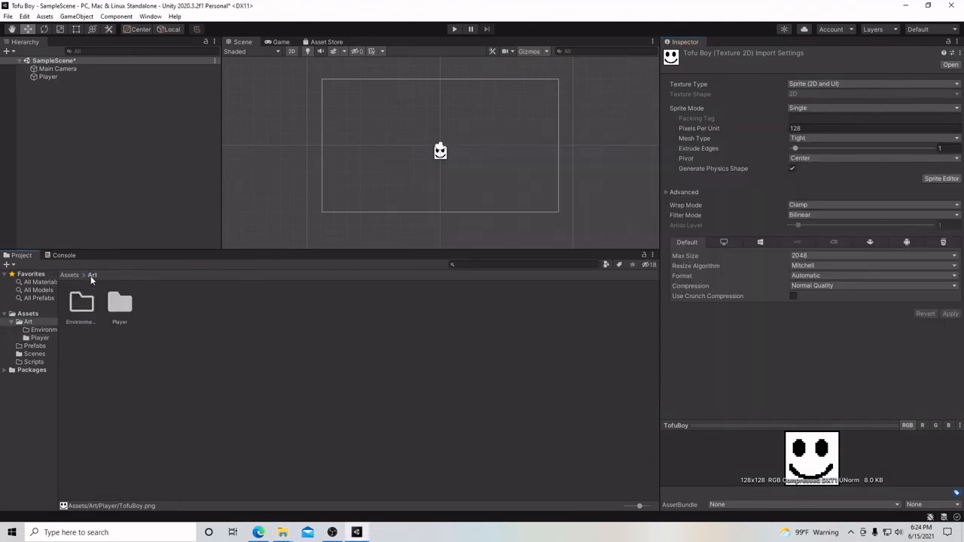
double_click(84, 304)
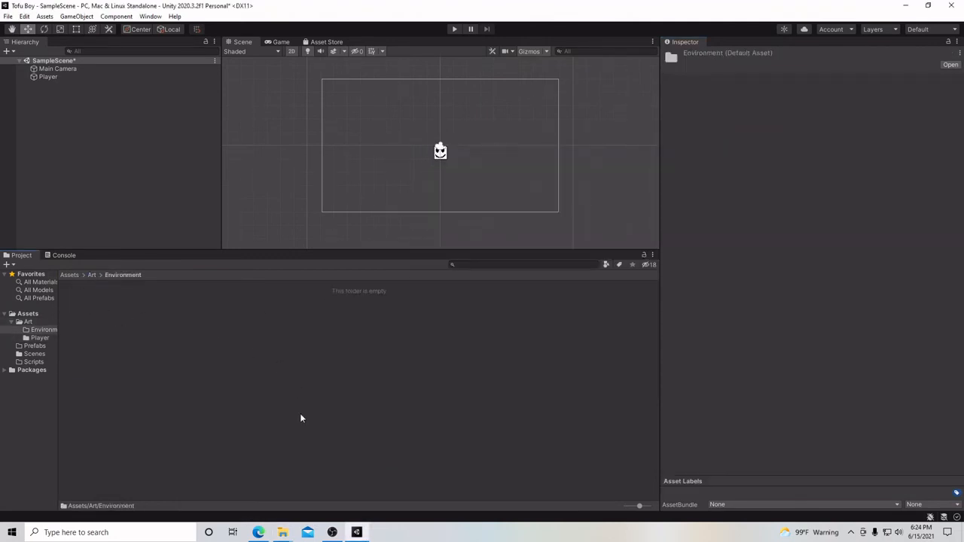
mouse_move(282, 532)
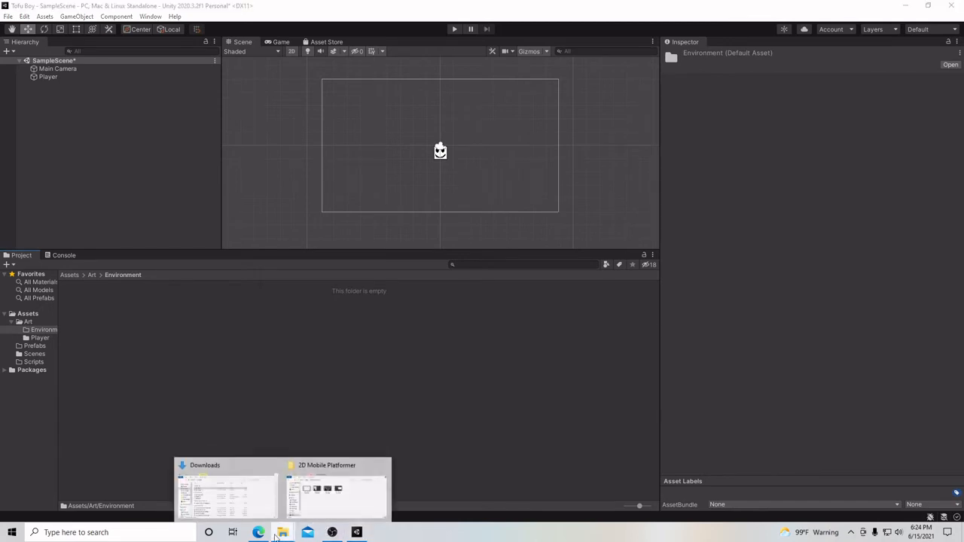
click(271, 492)
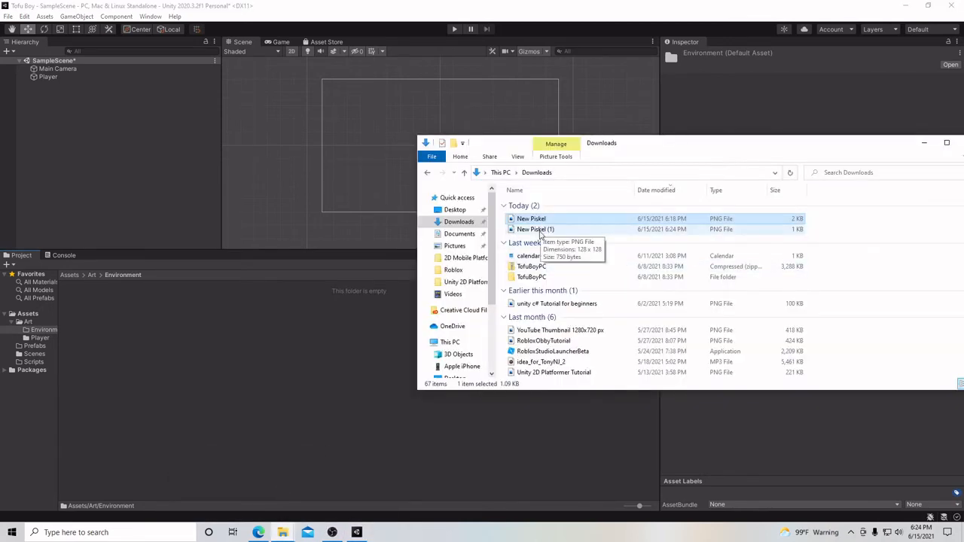
drag(539, 230, 115, 323)
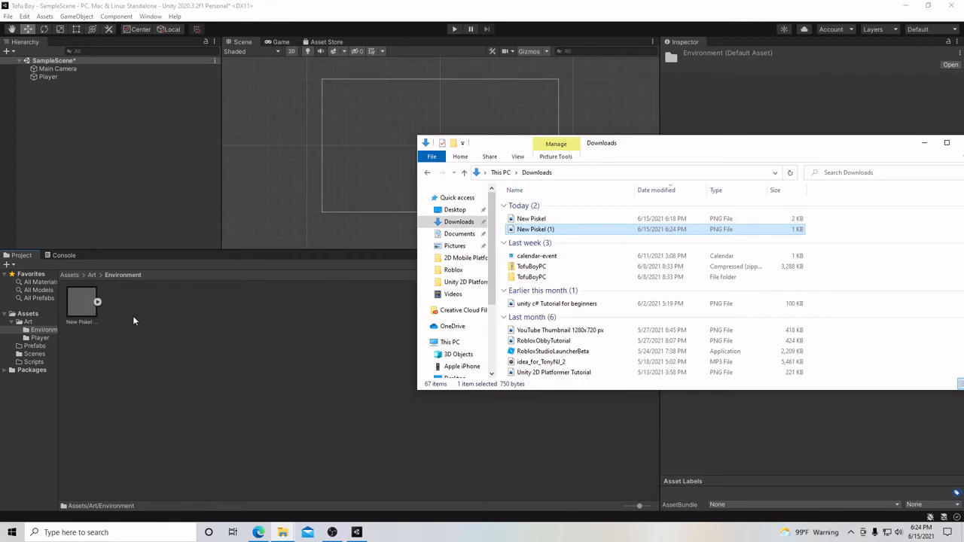
- Rename the imported New Piskel (1) sprite as Obstacle
click(133, 316)
right_click(90, 312)
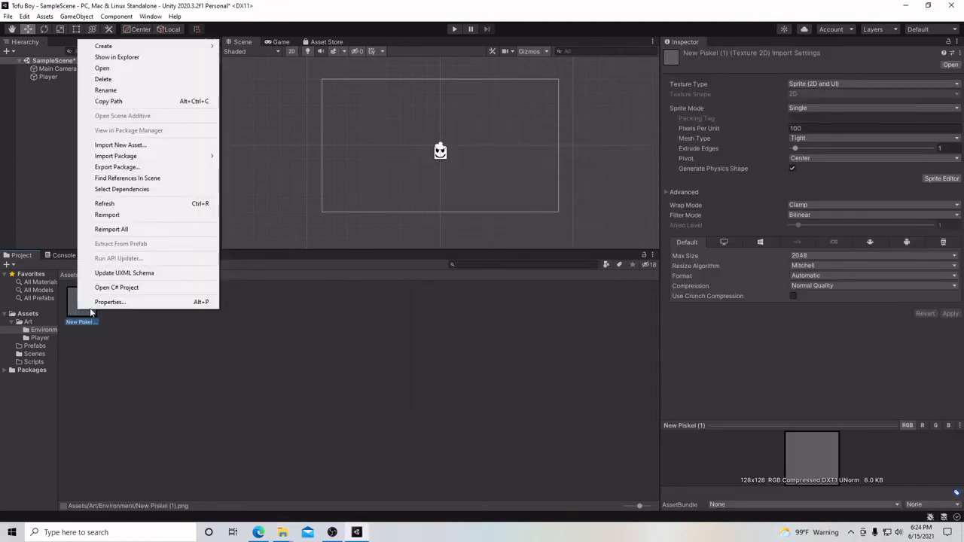
mouse_move(118, 50)
click(122, 91)
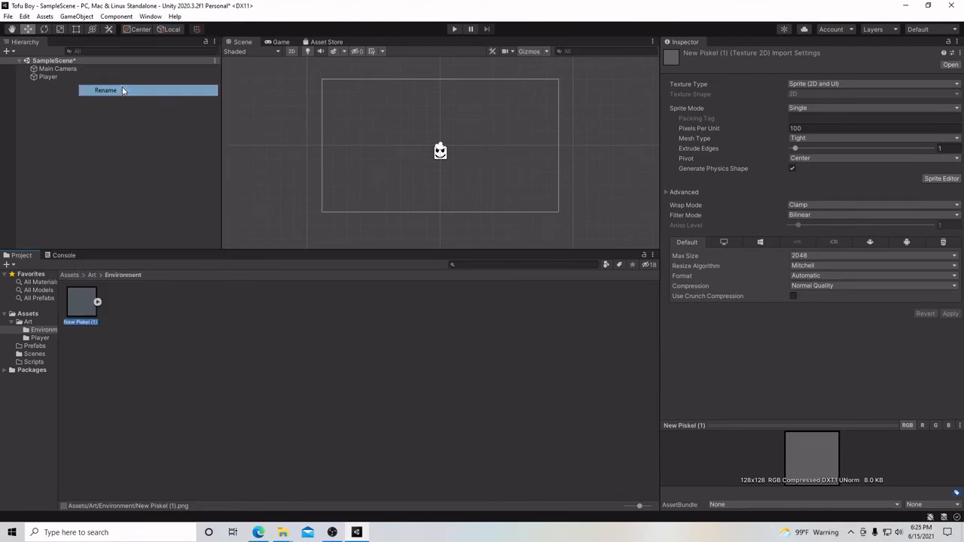
text(Obstac)
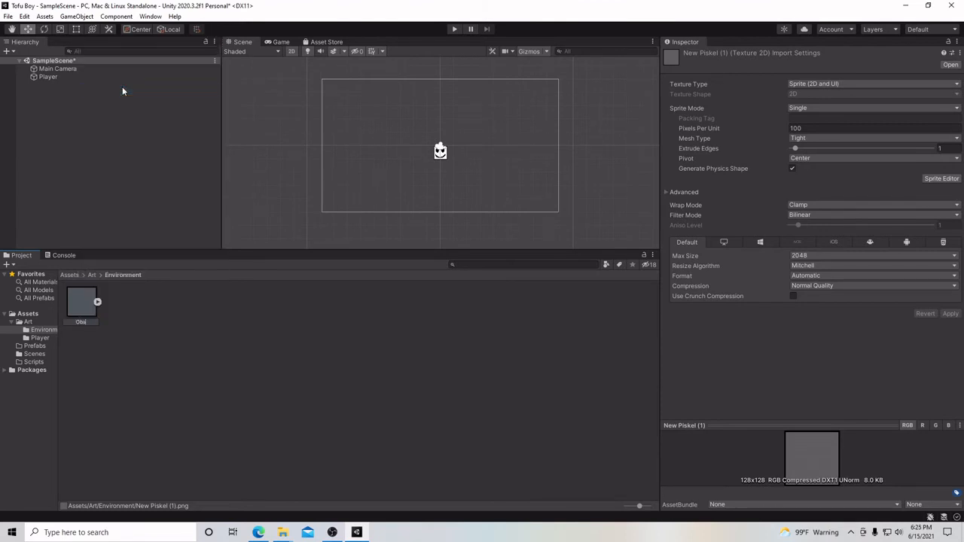
text(le)
key(Return)
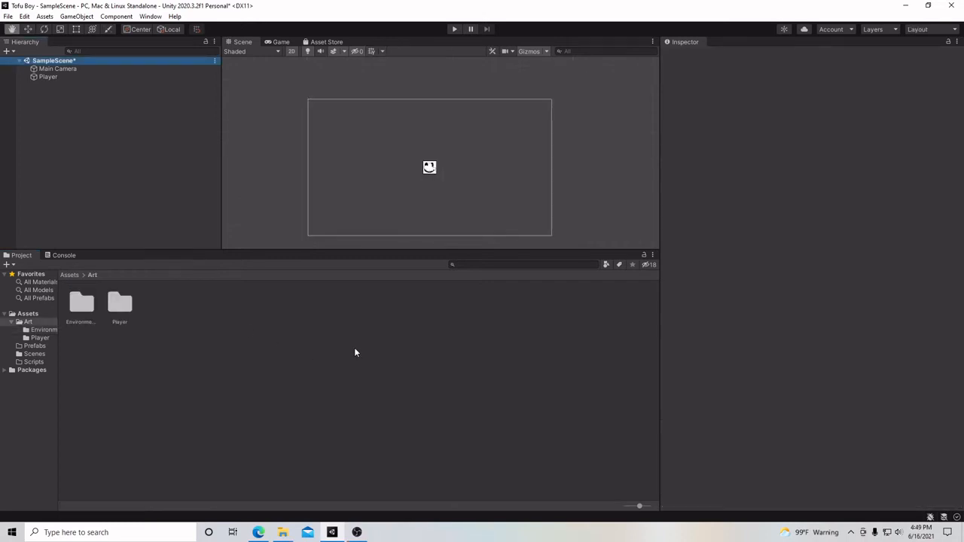
- Try moving the Player horizontally and vertically with the Move tool, and reset its X and Y position to 0
click(48, 77)
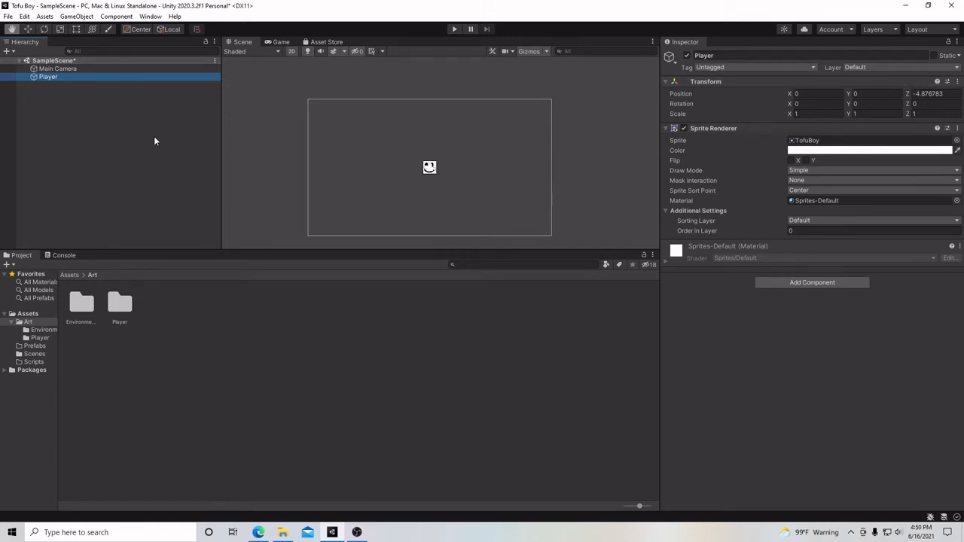
click(29, 30)
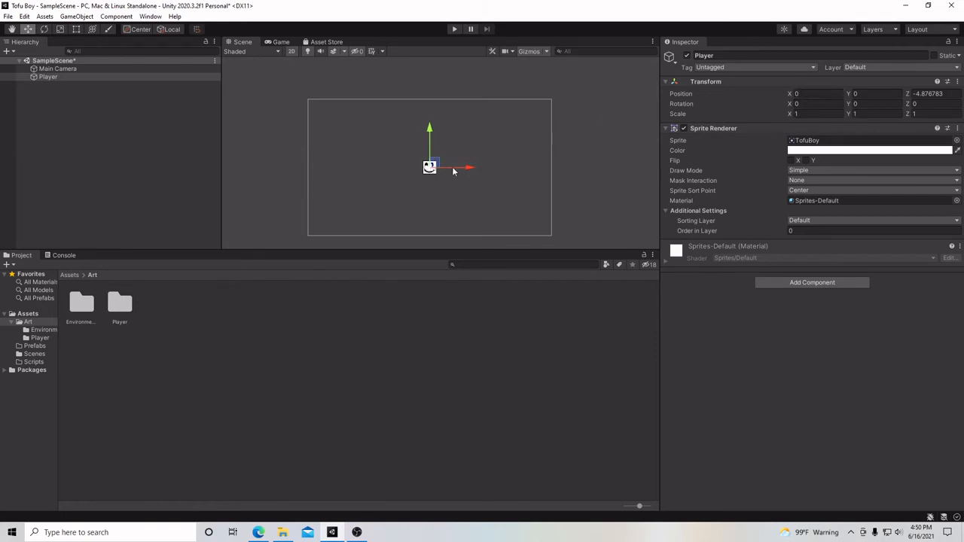
drag(469, 167, 423, 167)
click(811, 94)
key(BackSpace)
text(0)
mouse_move(429, 129)
mouse_down()
mouse_move(429, 103)
mouse_move(429, 132)
mouse_up()
click(862, 93)
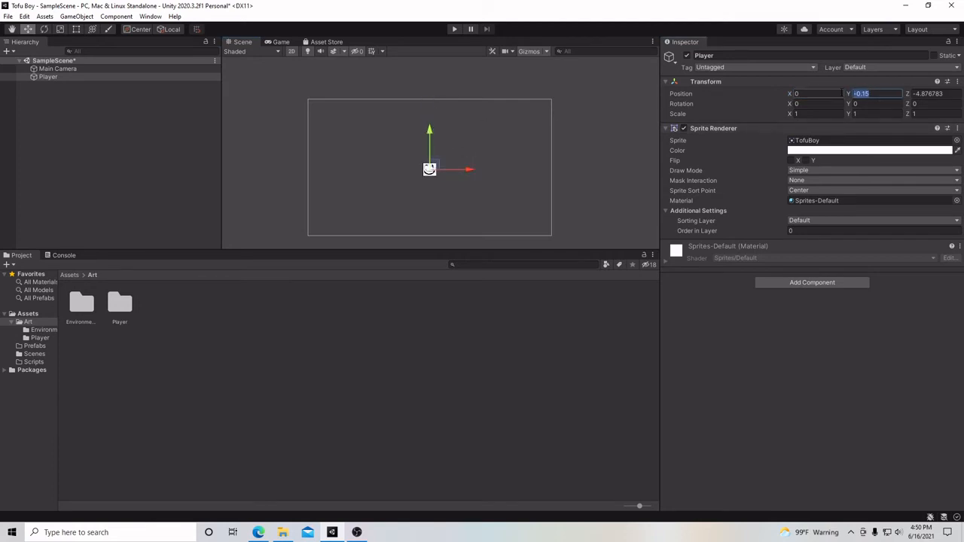
text(0)
- Add a Rigidbody 2D component to the Player
click(292, 51)
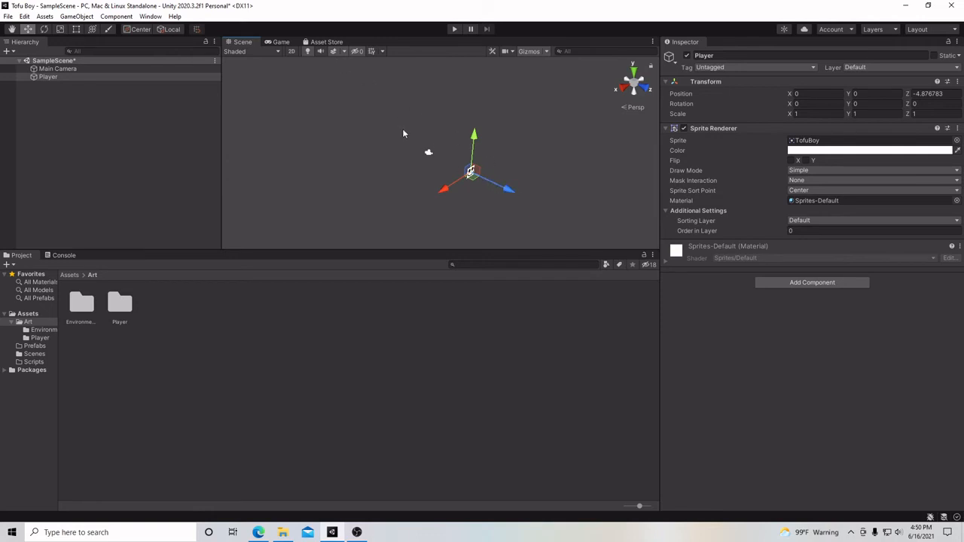
click(293, 53)
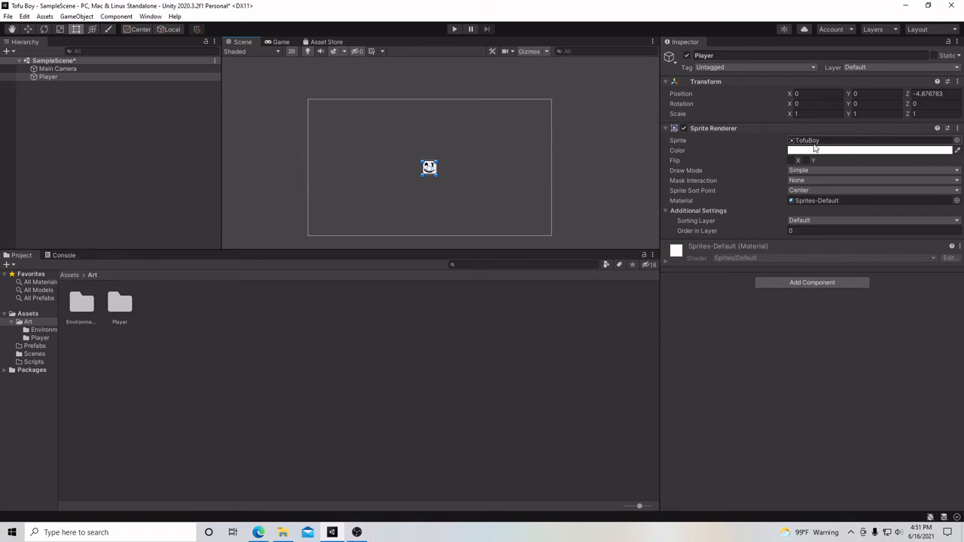
click(839, 283)
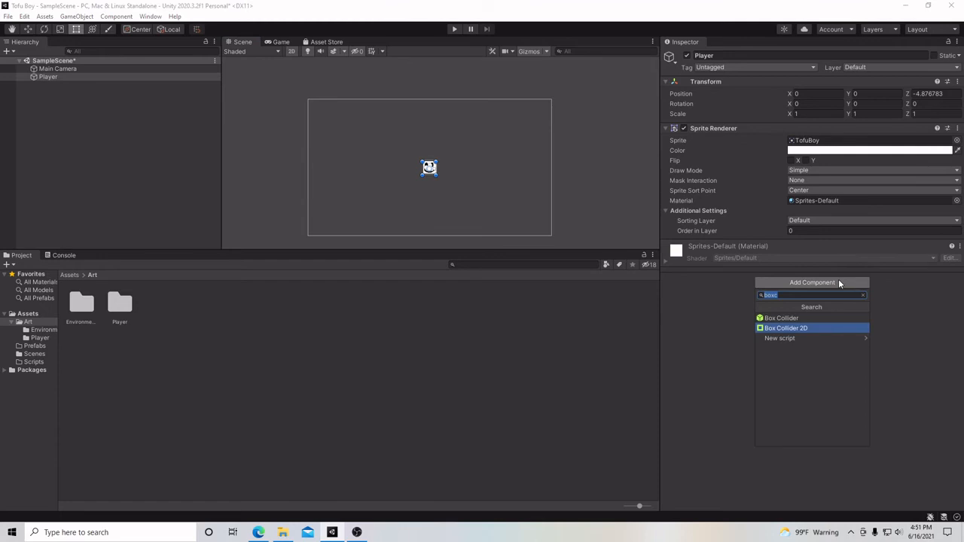
text(rig)
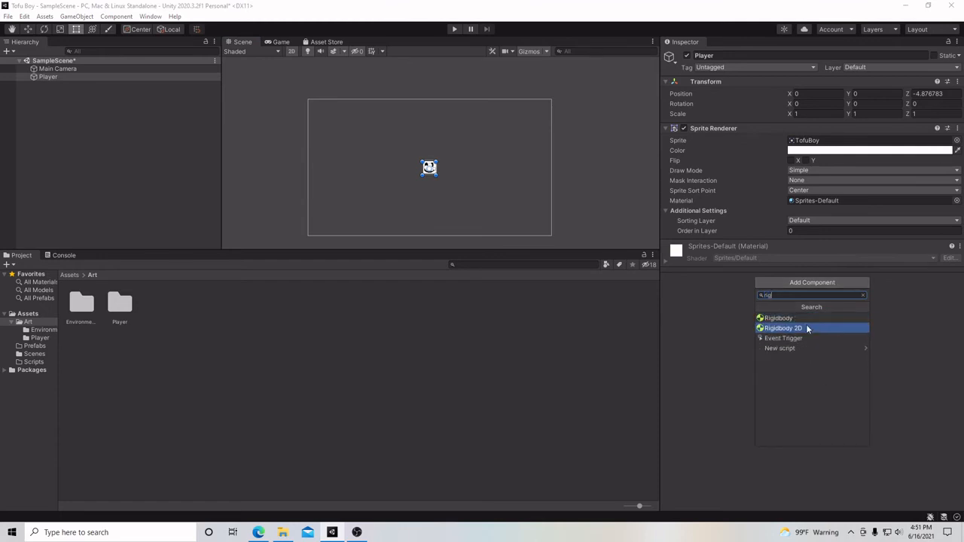
click(783, 328)
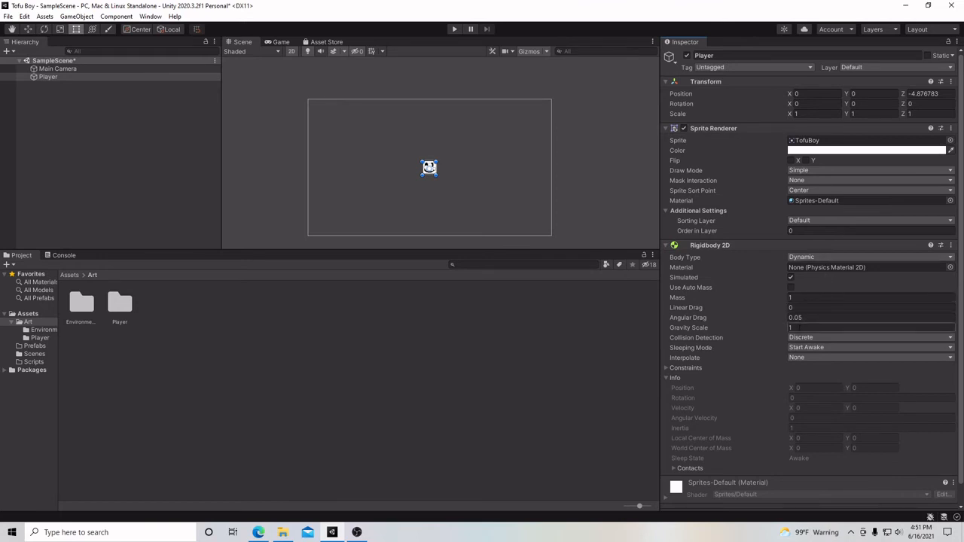
- Set the Player's Rigidbody 2D collision detection to Continuous, leaving the body type as Dynamic
click(804, 340)
click(807, 359)
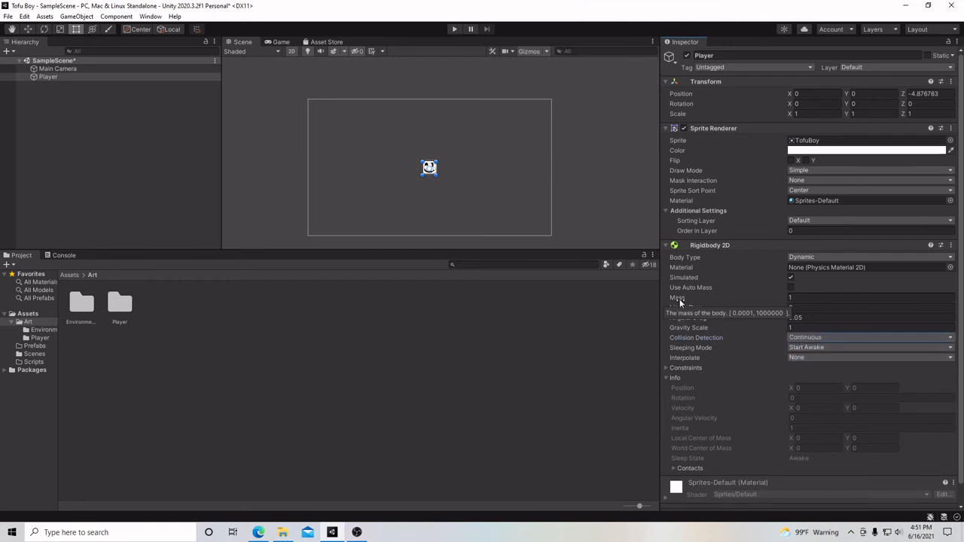
click(841, 257)
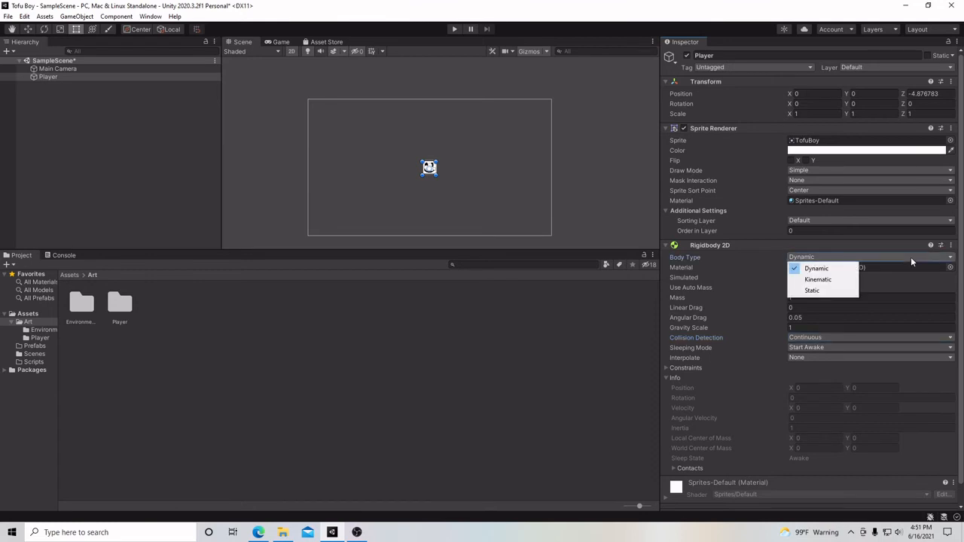
click(696, 298)
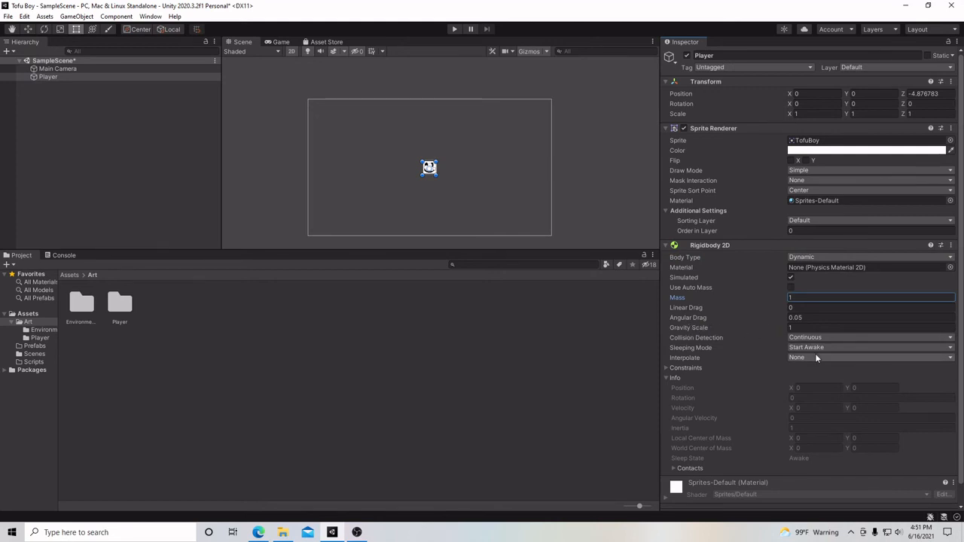
- Add a Box Collider 2D component to the Player
scroll(815, 353, down, 1)
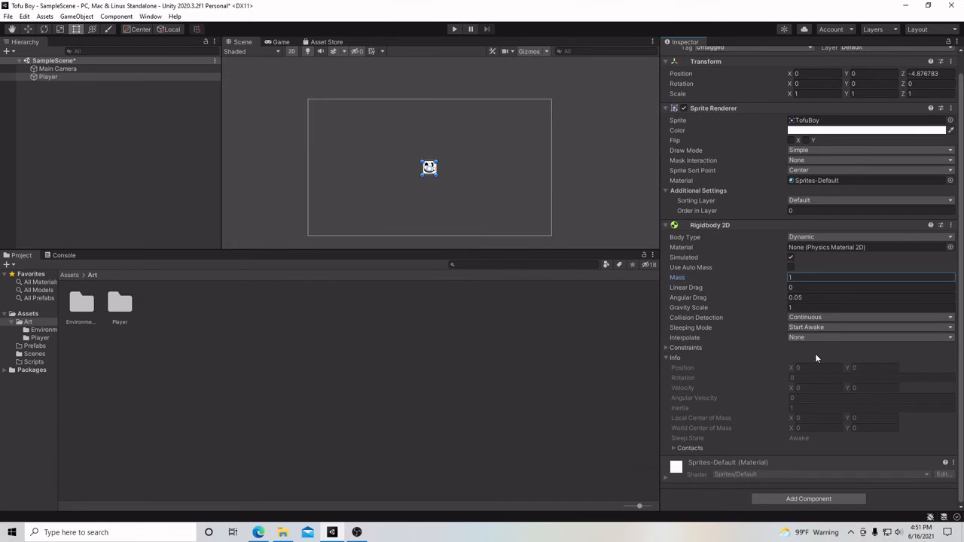
click(815, 500)
text(box)
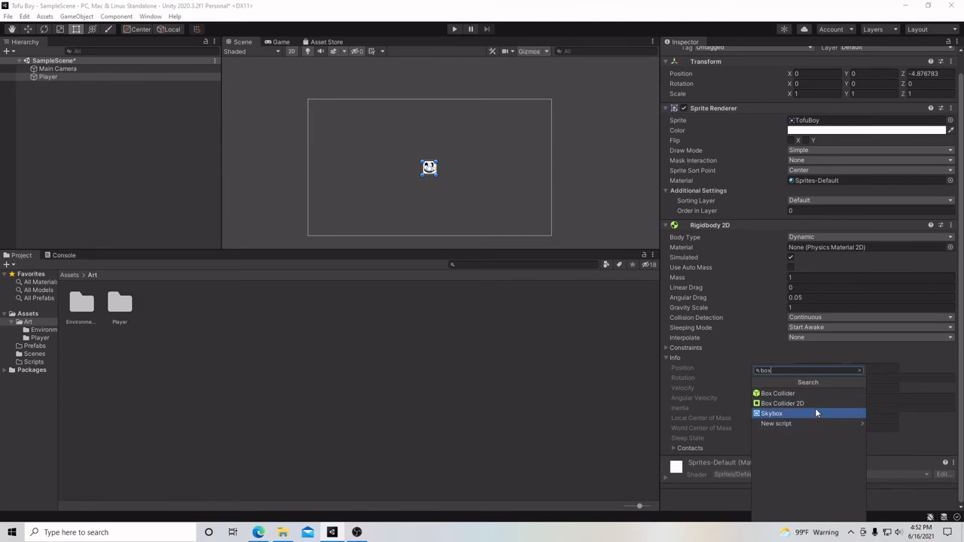
click(816, 404)
- Try widening the Player's Box Collider 2D to about 1.01 at its right edge, and reset offset X to 0 and size X to 1
scroll(816, 407, up, 3)
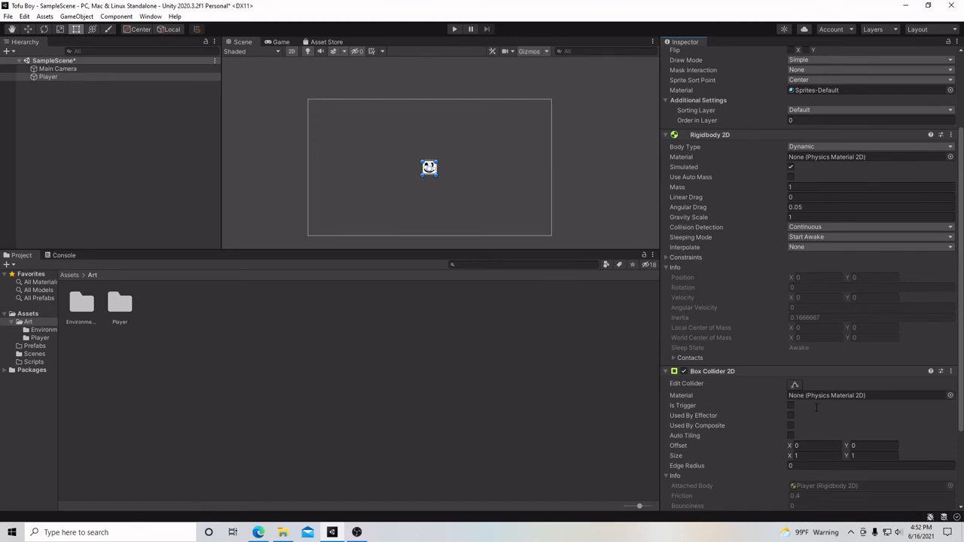
scroll(816, 406, down, 3)
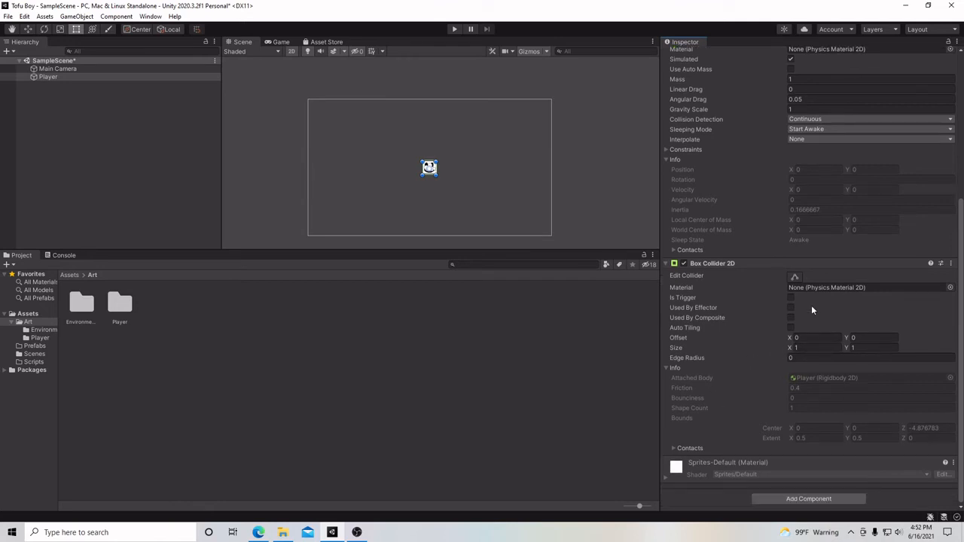
scroll(811, 324, up, 3)
scroll(827, 392, down, 4)
scroll(441, 170, up, 5)
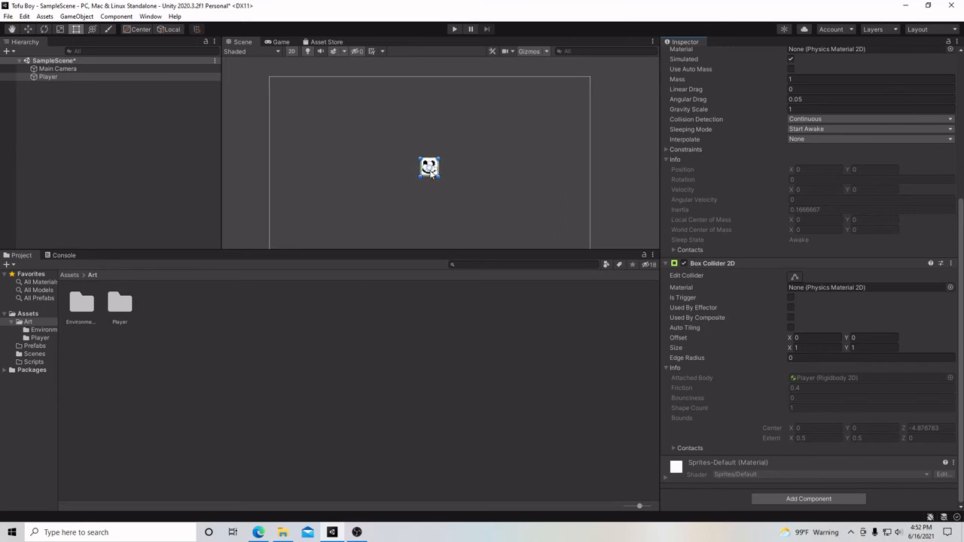
scroll(431, 175, up, 1)
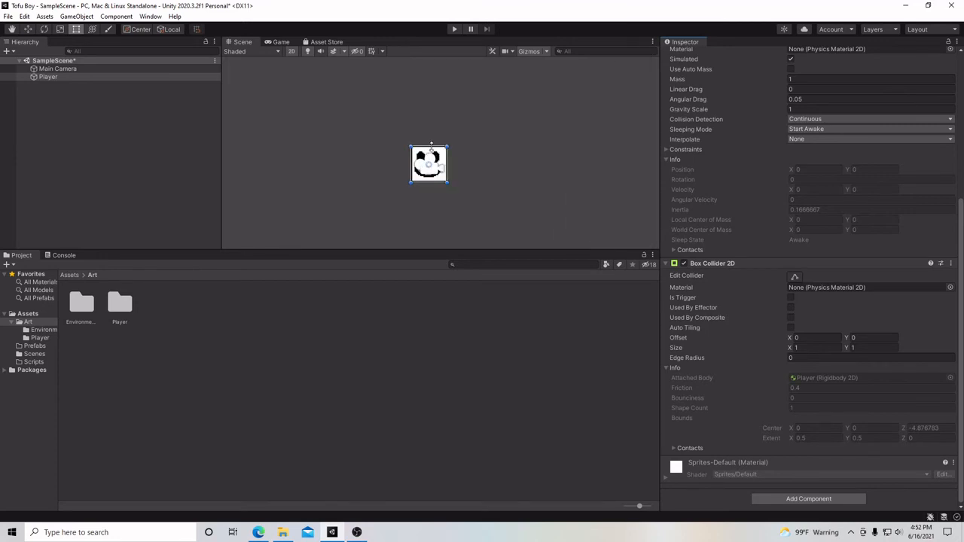
scroll(409, 146, up, 3)
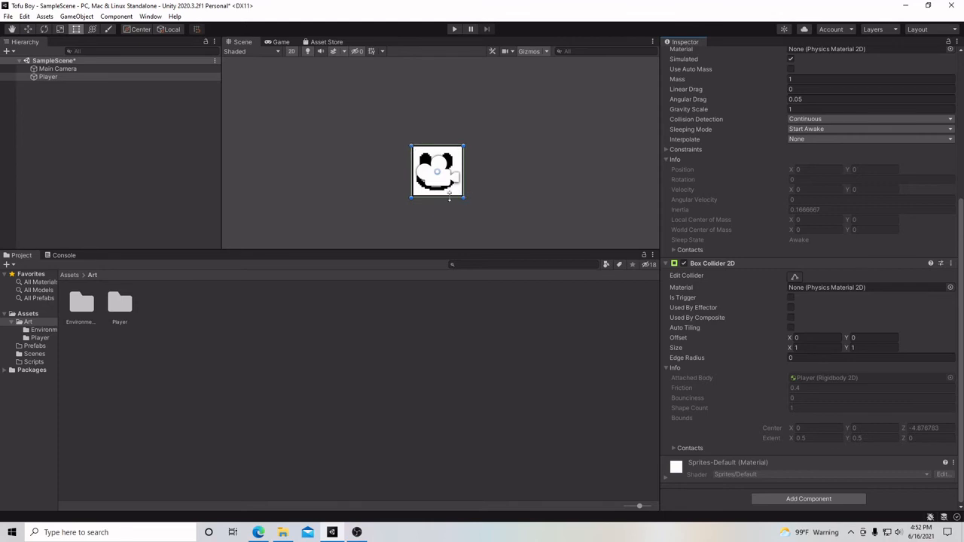
click(795, 276)
mouse_move(463, 175)
mouse_down()
mouse_move(481, 174)
mouse_move(465, 175)
mouse_up()
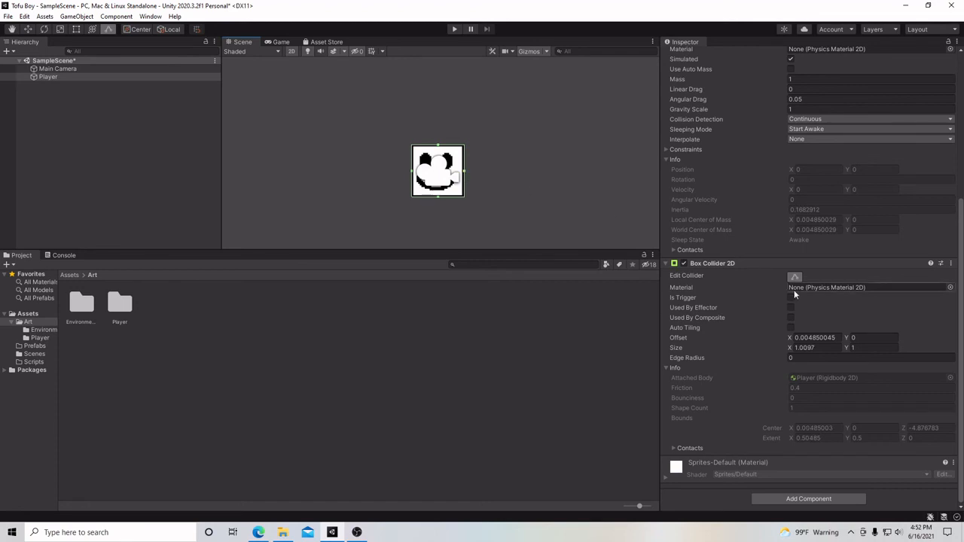
click(797, 337)
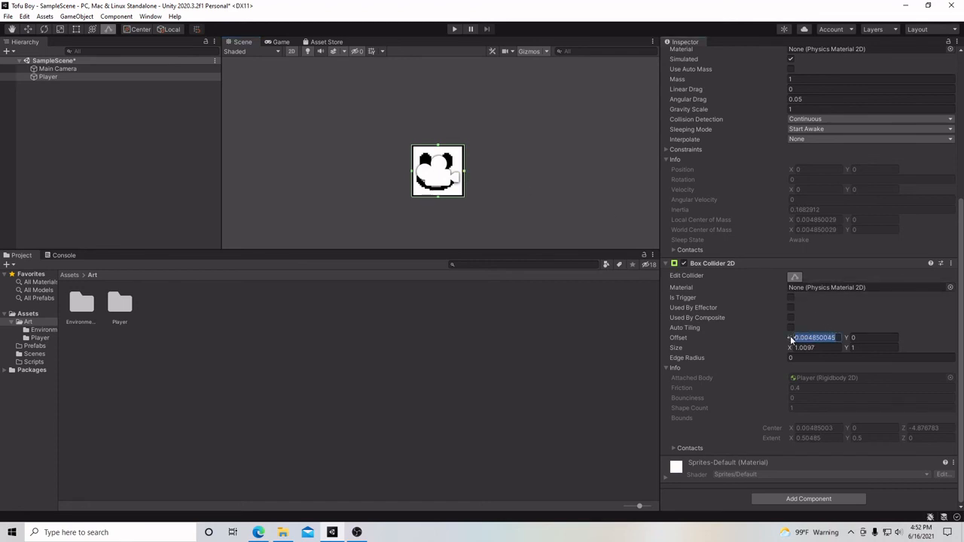
text(0)
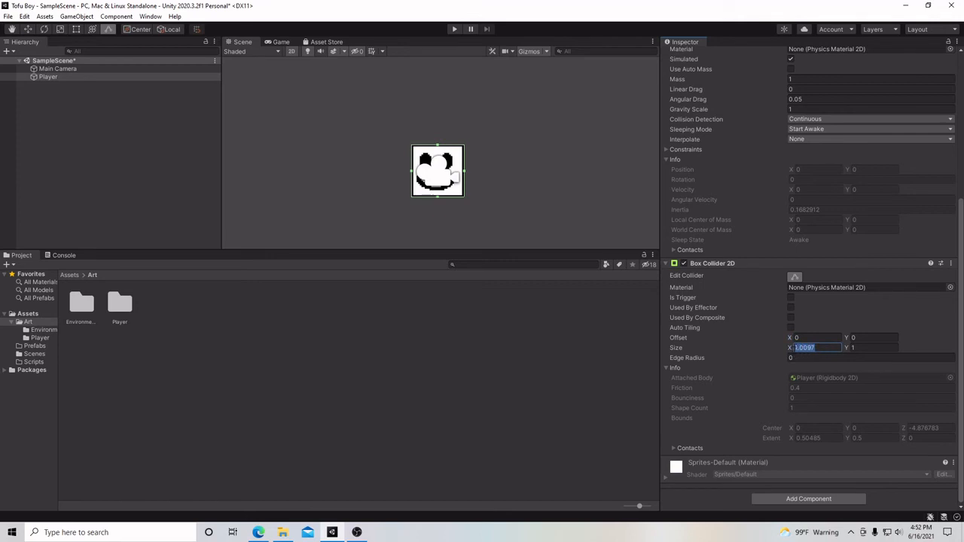
text(1)
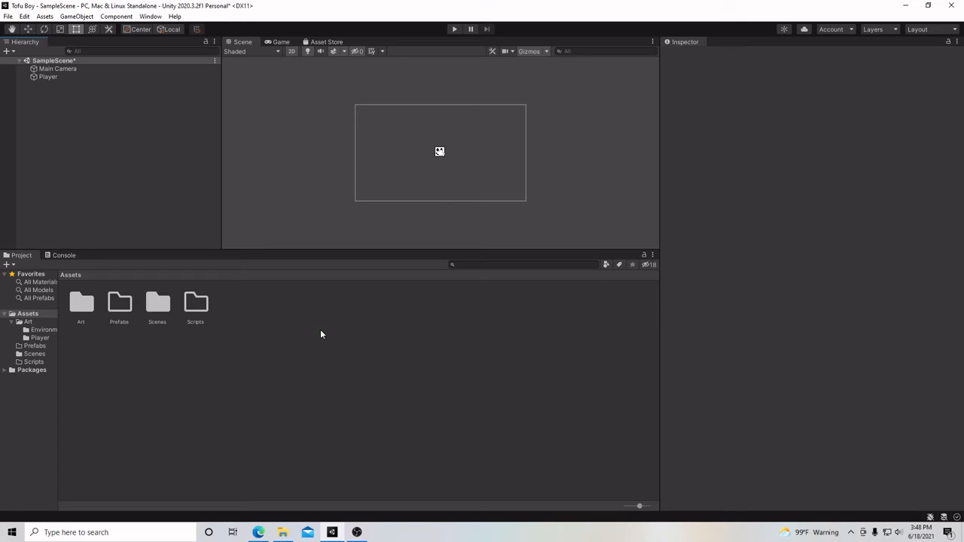
- Create a rectangular 2D Tilemap with its Grid in the scene
right_click(32, 88)
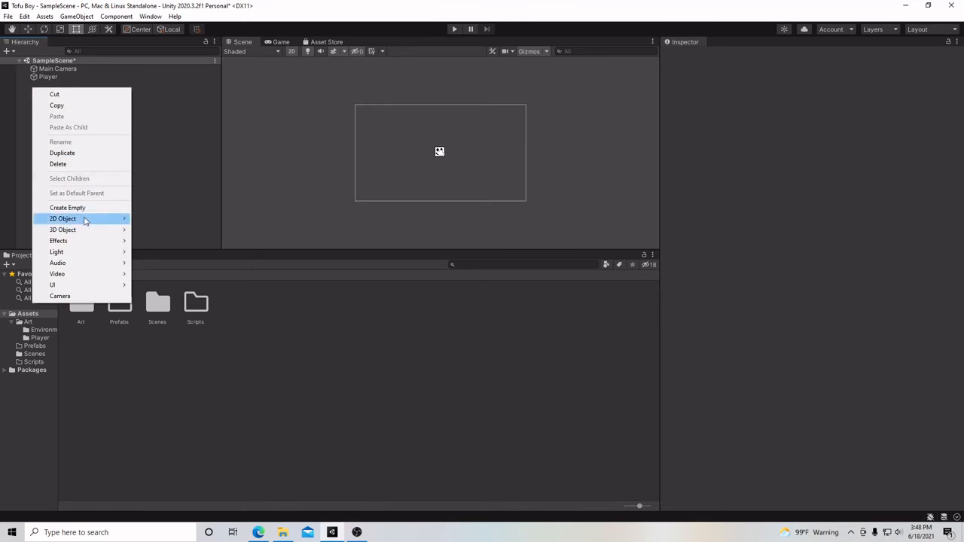
mouse_move(100, 218)
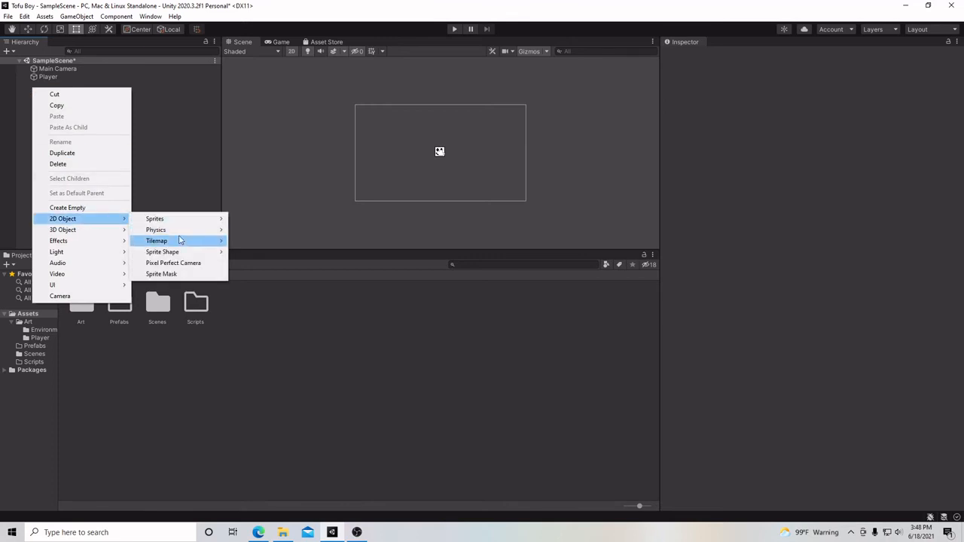
mouse_move(180, 240)
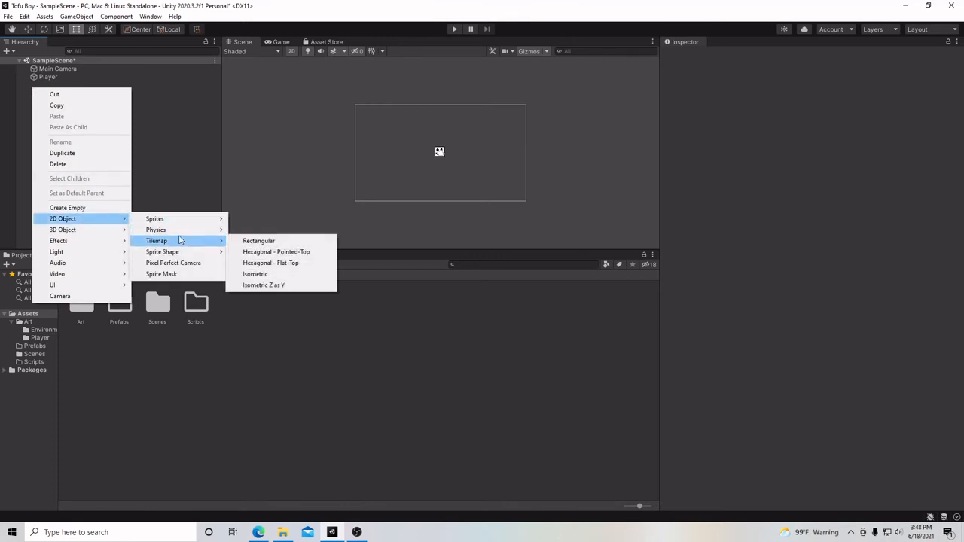
click(253, 241)
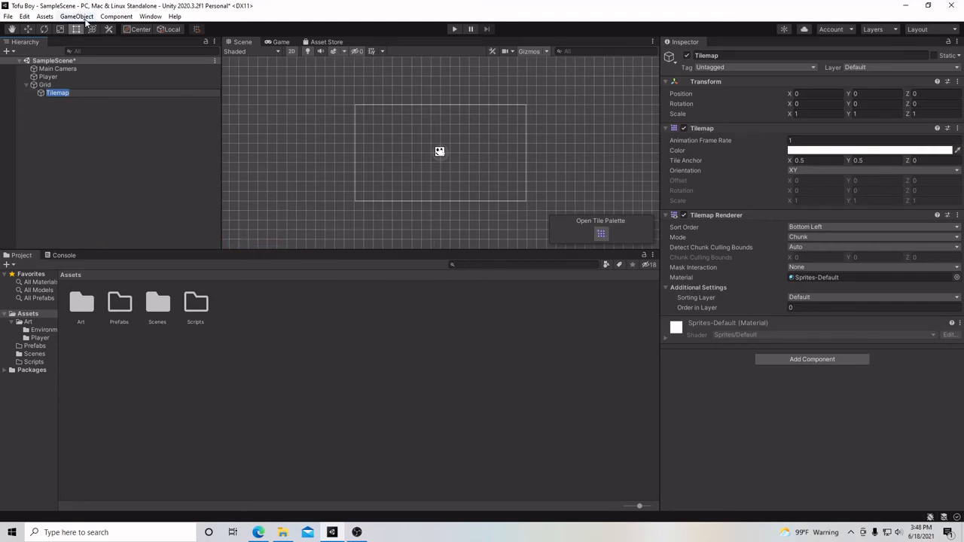
click(116, 16)
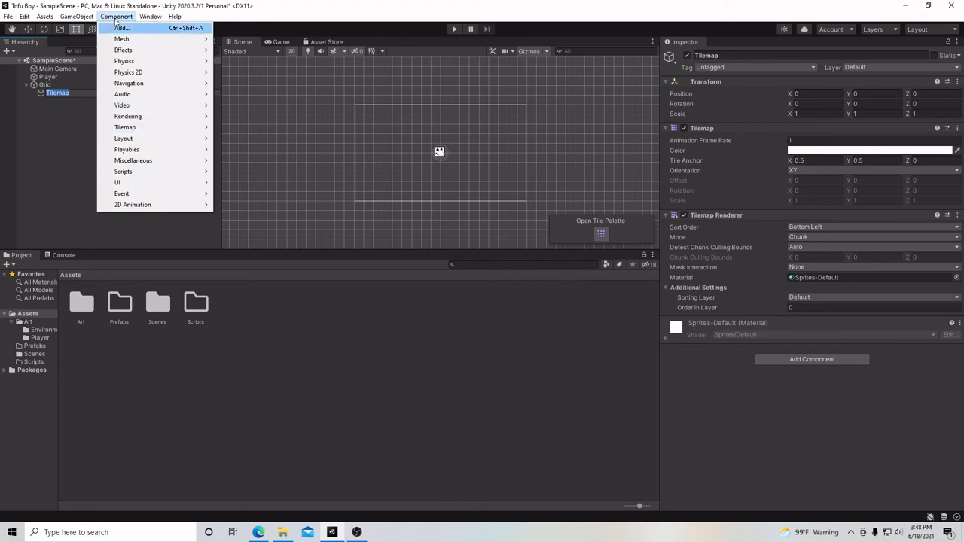
mouse_move(145, 132)
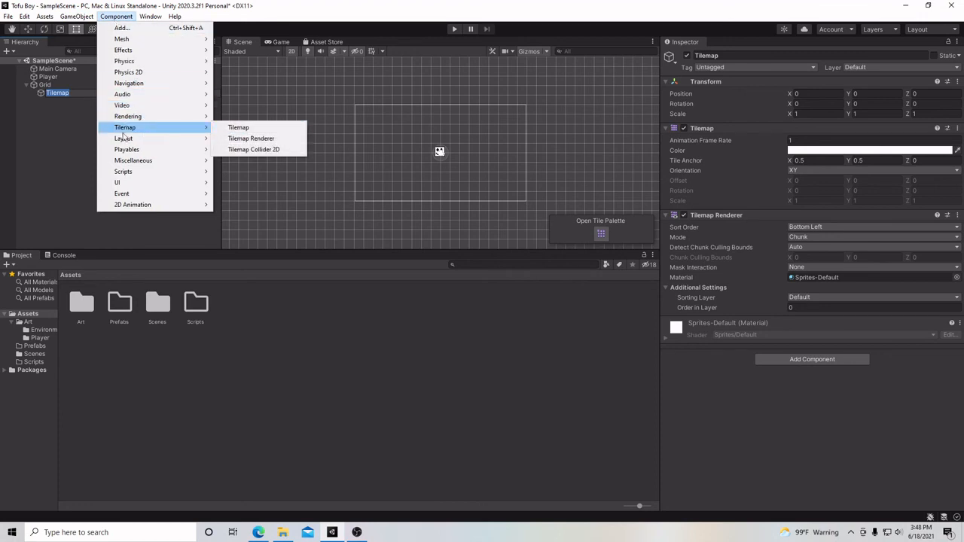
- Rename the Tilemap under the Grid to Obstacle
click(64, 91)
right_click(64, 92)
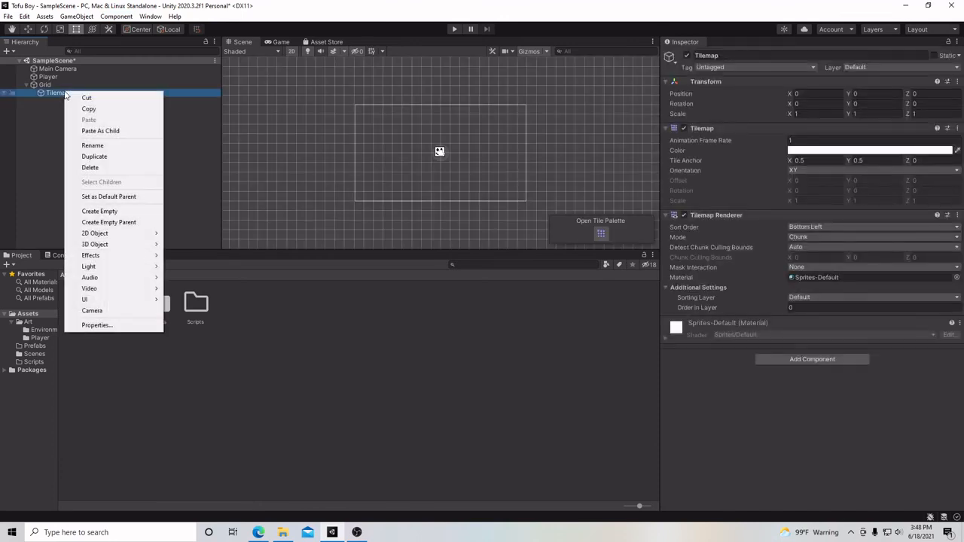
click(109, 145)
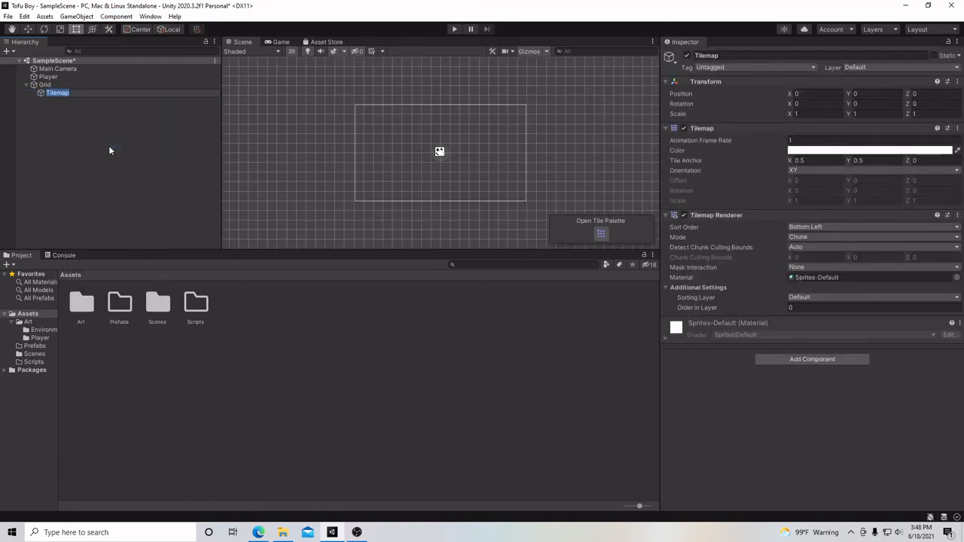
text(Obstacle)
key(Return)
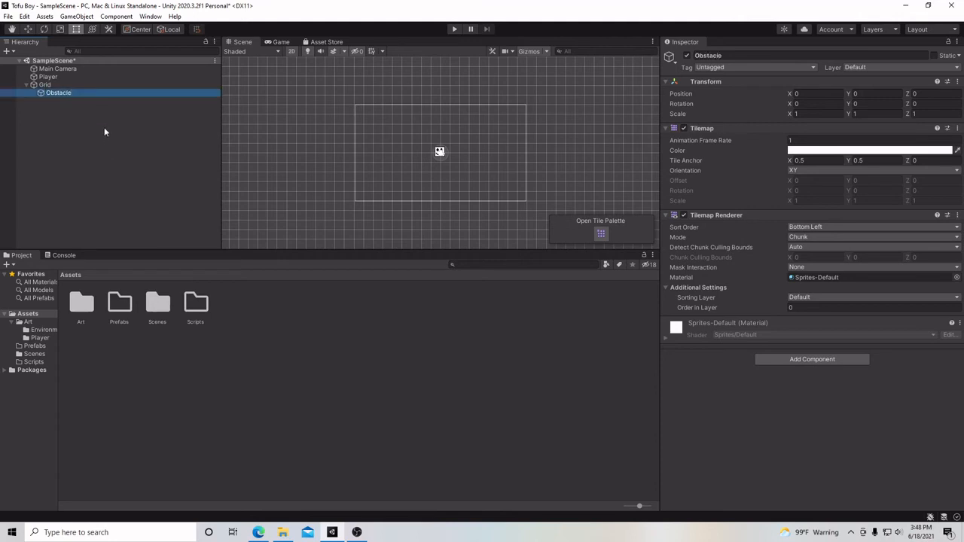
click(95, 128)
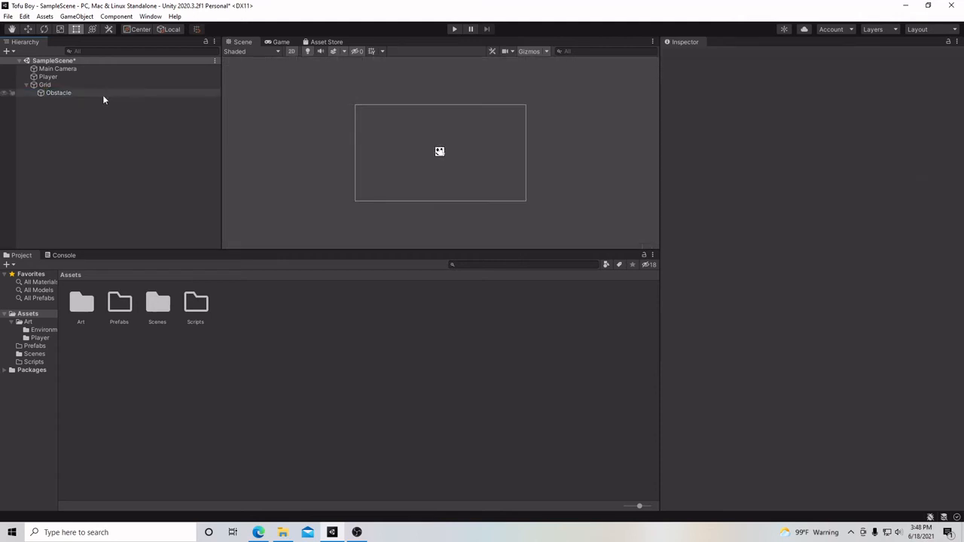
- Open the Tile Palette and create a rectangular palette named Obstacle, saved in the Assets/Art/Environment folder
click(141, 18)
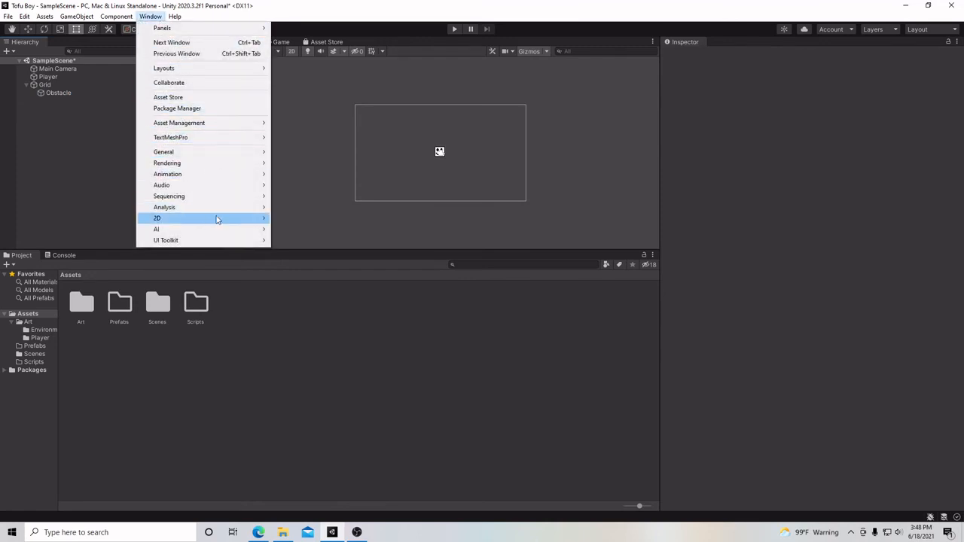
mouse_move(216, 219)
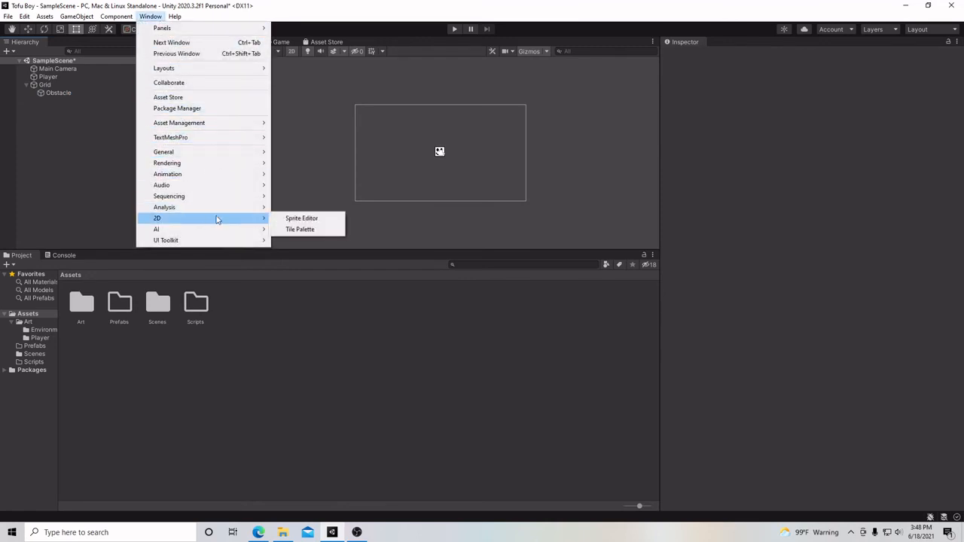
click(308, 231)
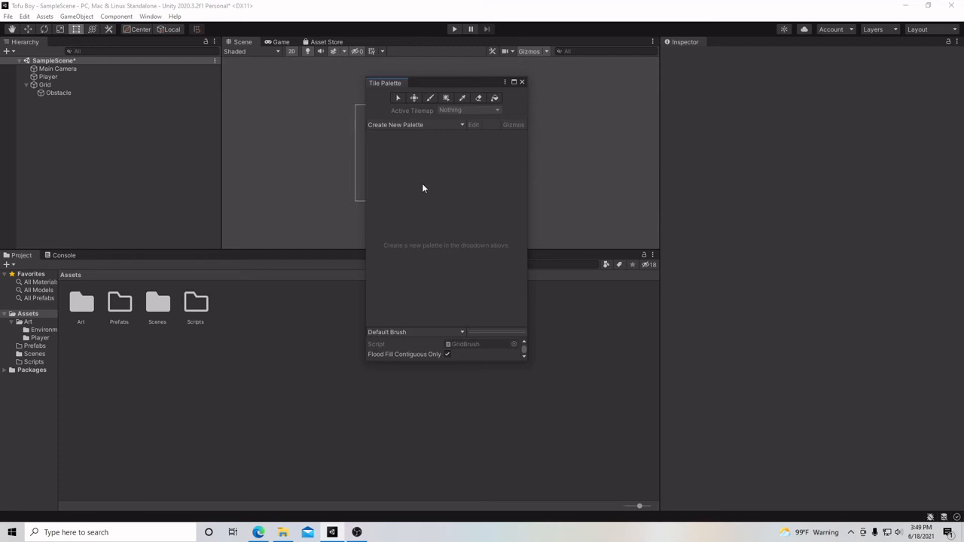
click(462, 125)
drag(454, 146, 417, 146)
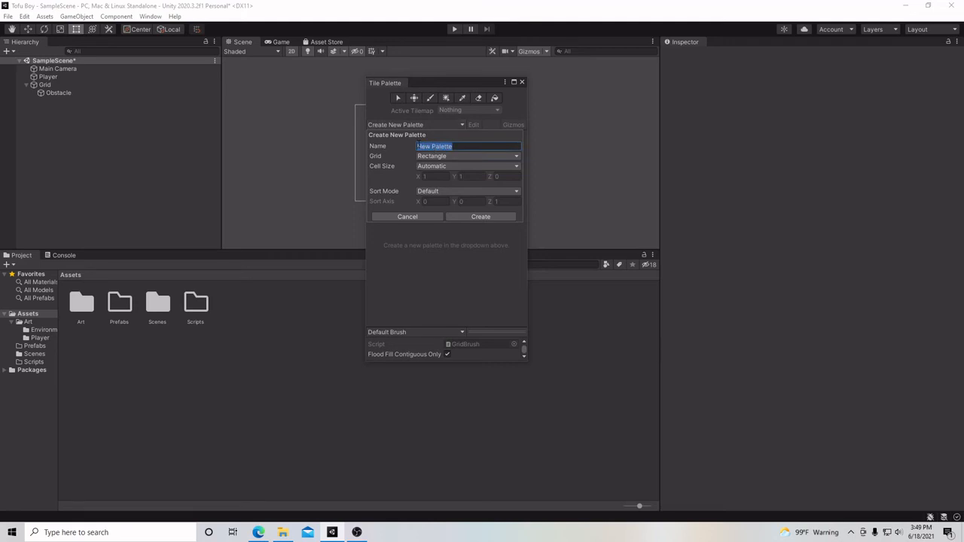
text(Obstacle)
click(476, 217)
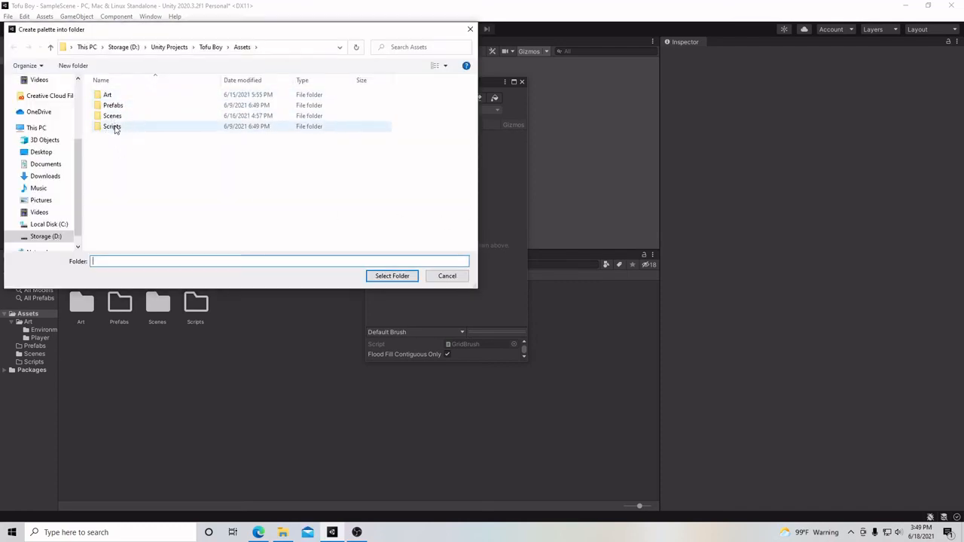
double_click(118, 99)
double_click(118, 98)
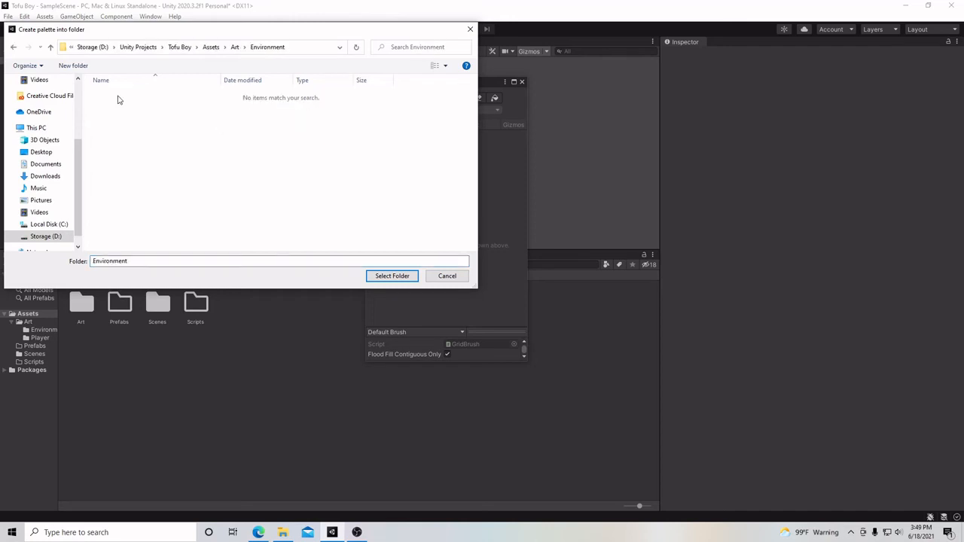
click(387, 277)
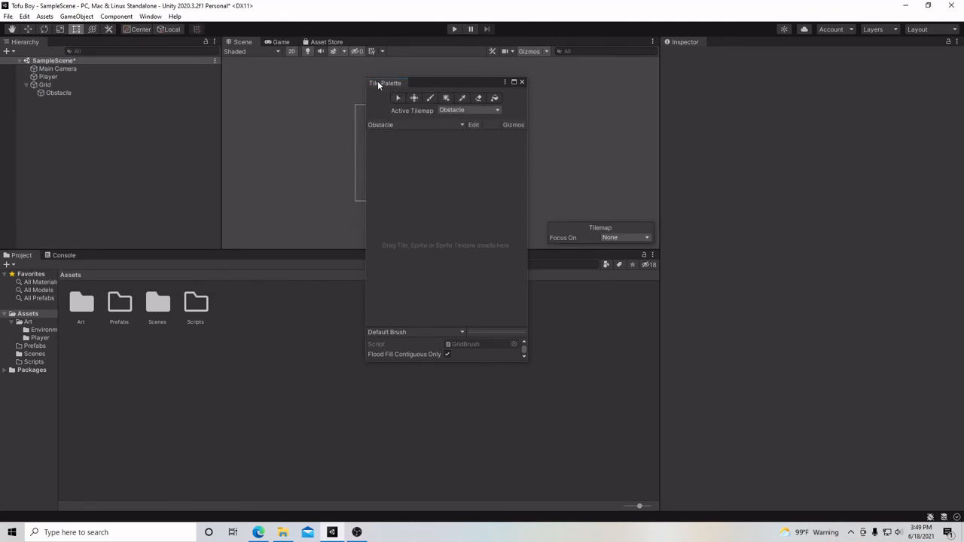
- Dock the Tile Palette window next to the Hierarchy and switch between the two views
drag(390, 80, 64, 41)
click(26, 42)
click(69, 41)
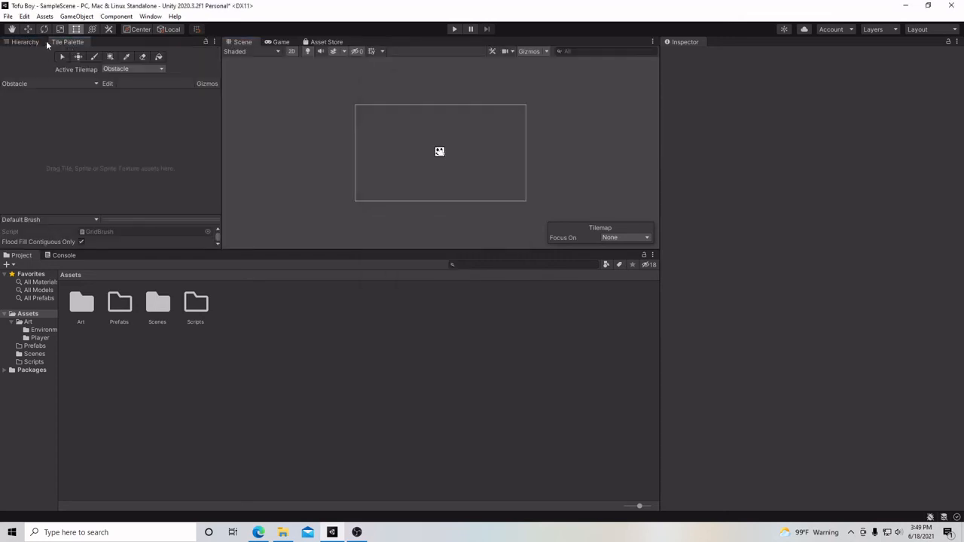
click(32, 40)
click(76, 43)
click(27, 42)
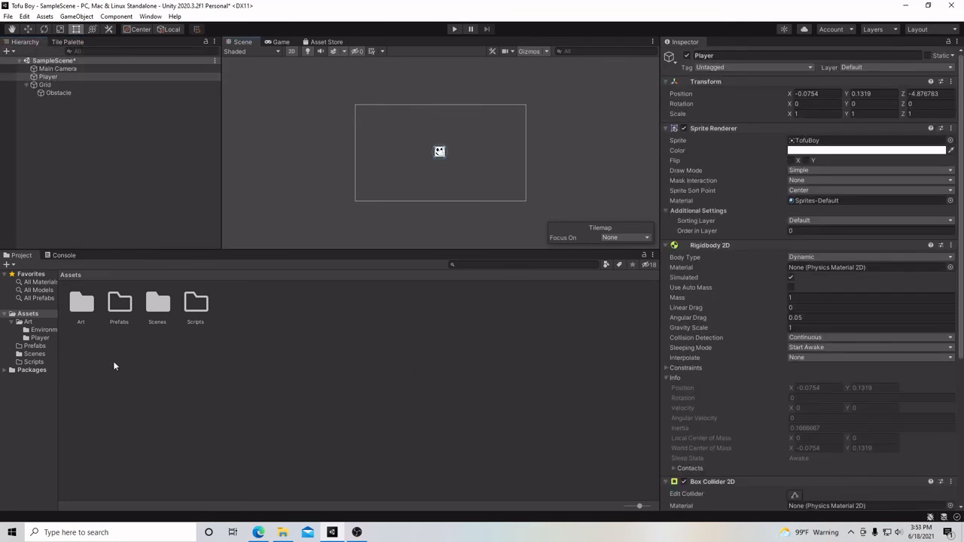
- Set the Obstacle sprite in Art/Environment to 128 pixels per unit and apply the import settings
double_click(79, 311)
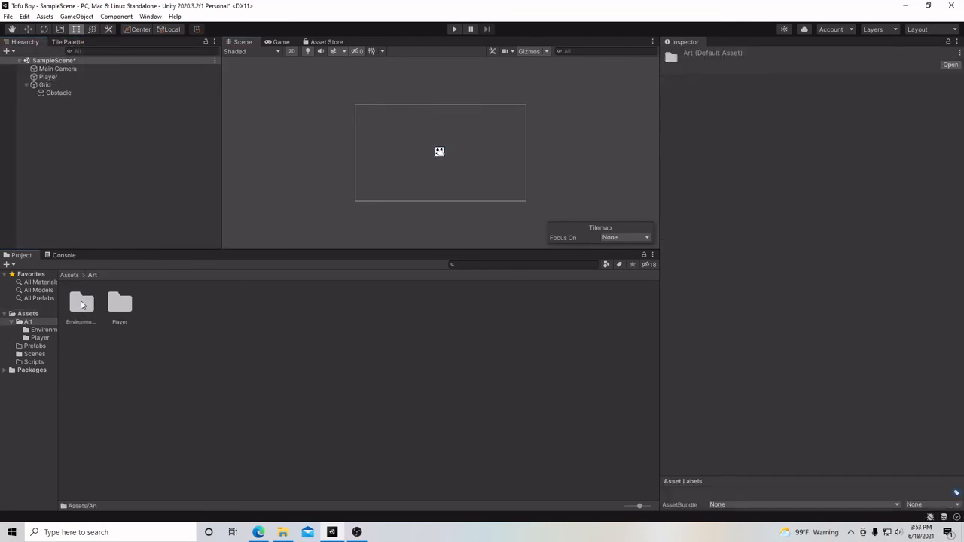
double_click(82, 304)
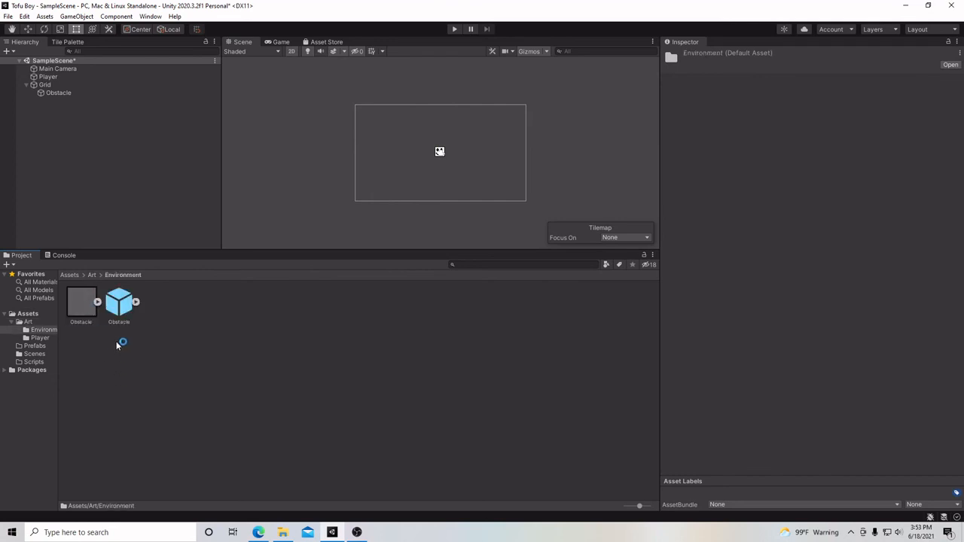
click(128, 304)
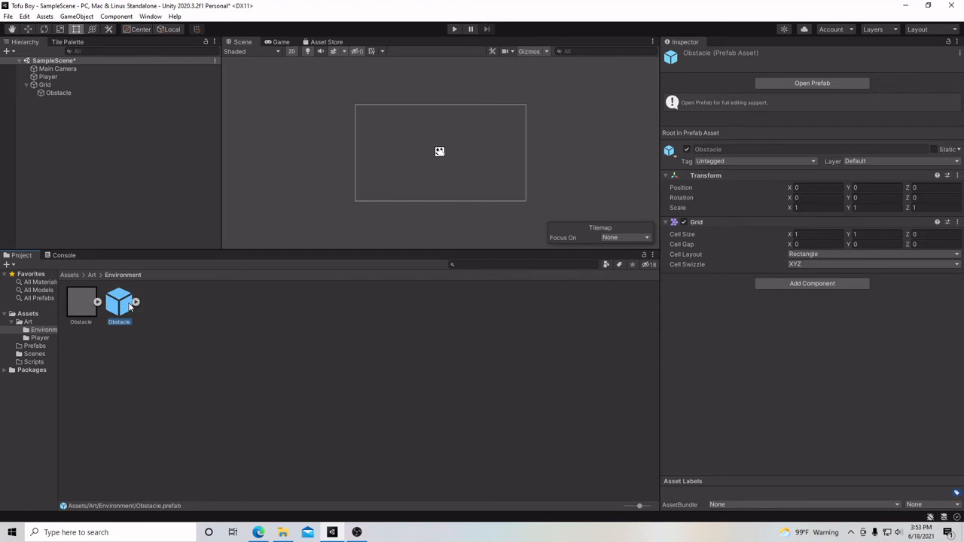
click(76, 308)
click(97, 301)
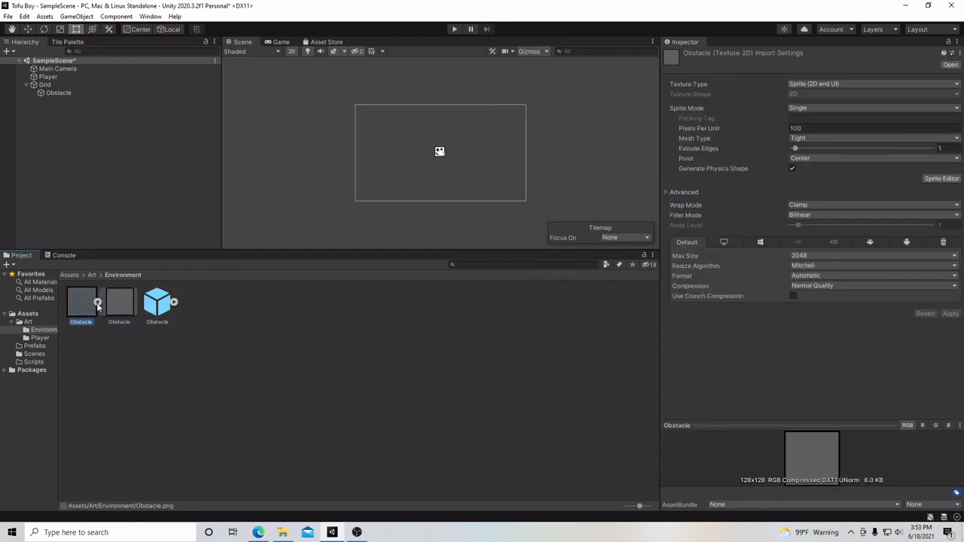
click(97, 302)
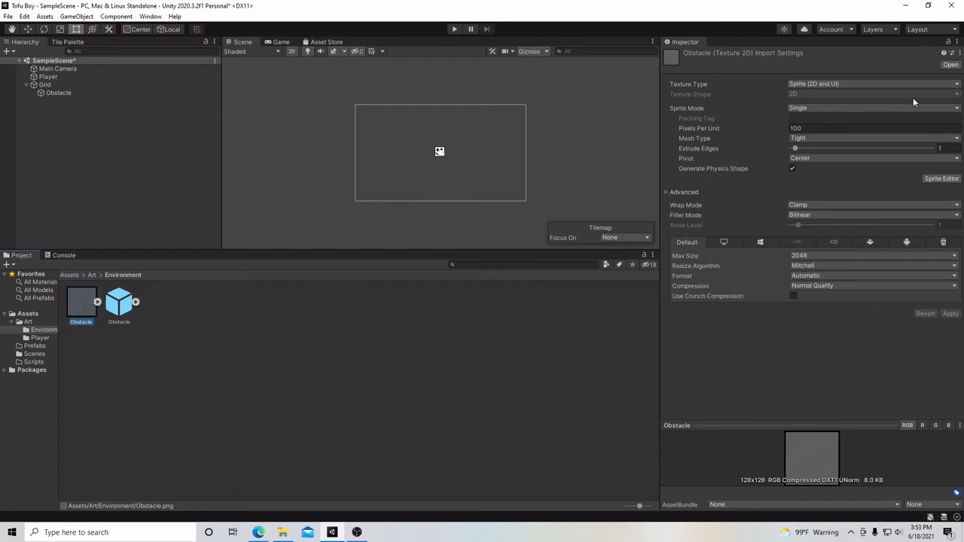
click(791, 128)
text(128)
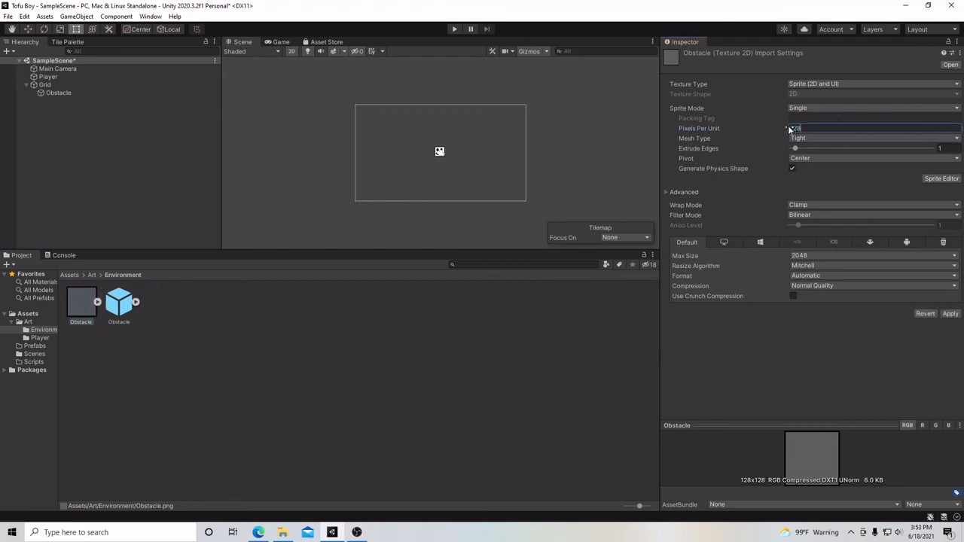
click(949, 313)
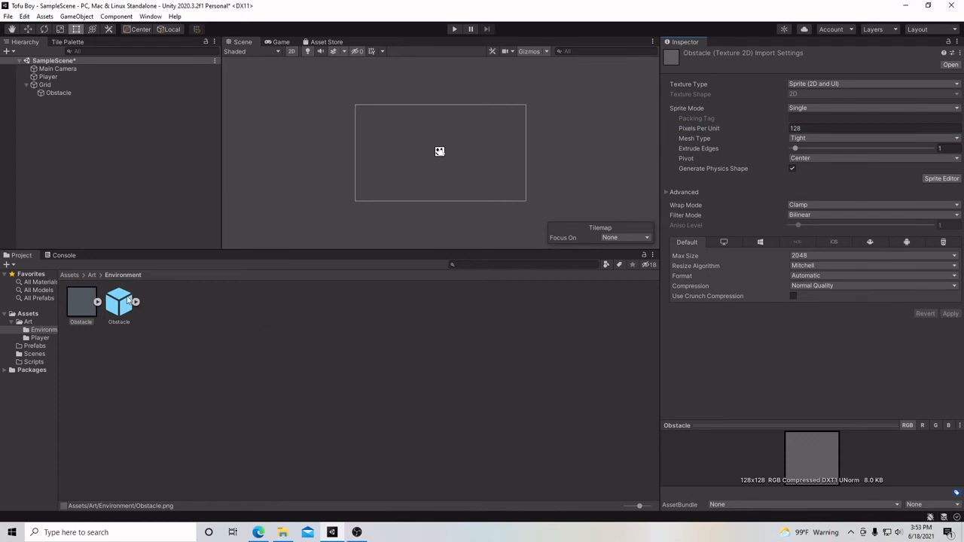
- Add the Obstacle sprite to the Obstacle tile palette, saving the generated tile as Obstacle in Art/Environment
click(67, 41)
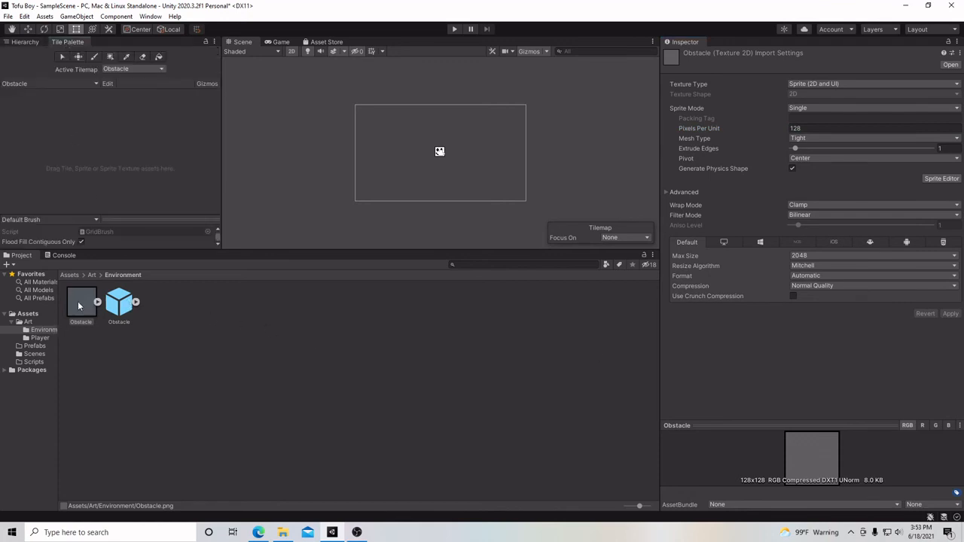
drag(84, 300, 37, 113)
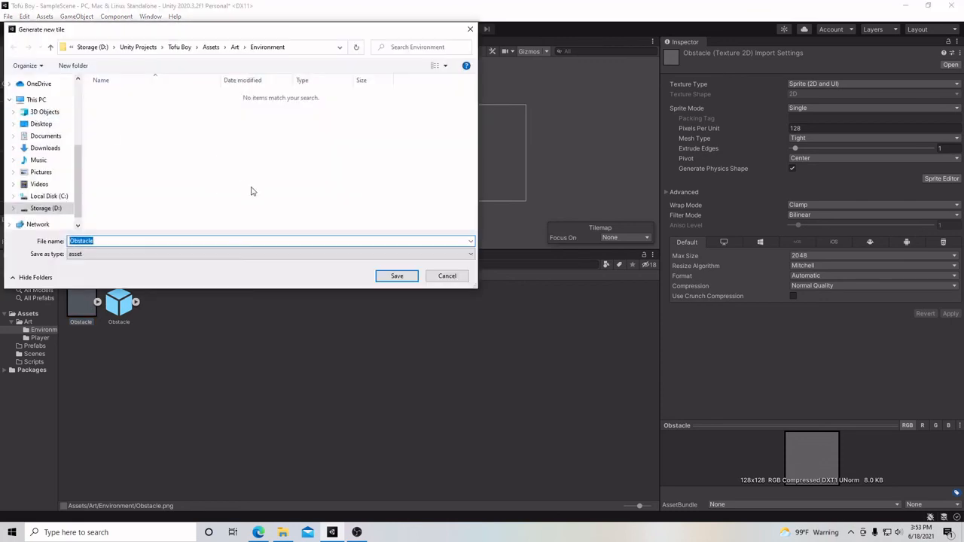
click(393, 276)
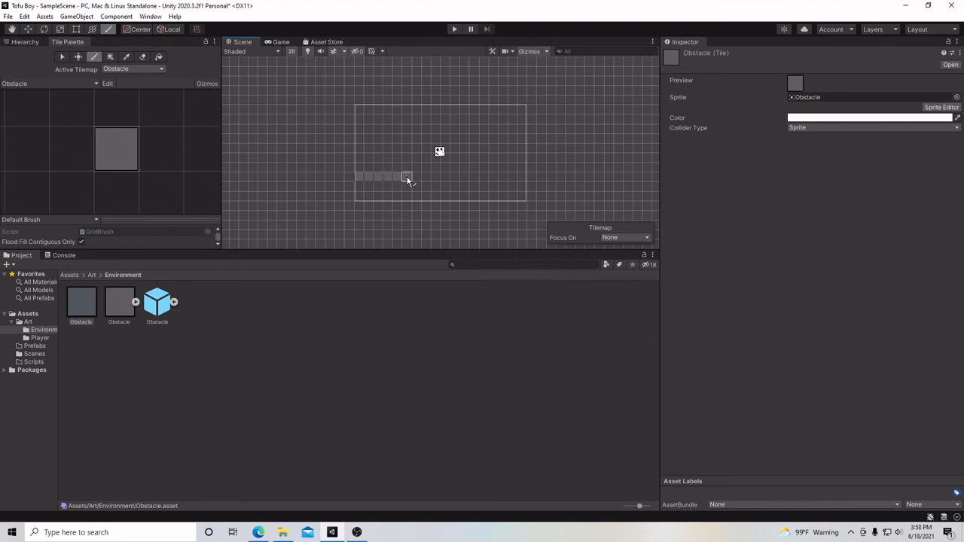
- Paint a floor row of Obstacle tiles across the camera frame, with one column near its right edge and another just outside it
drag(413, 177, 502, 180)
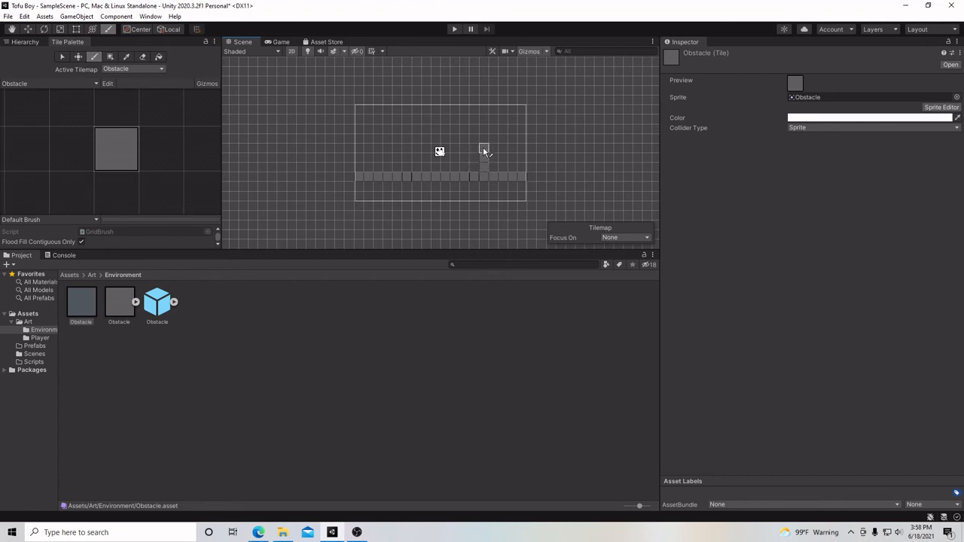
drag(484, 130, 484, 119)
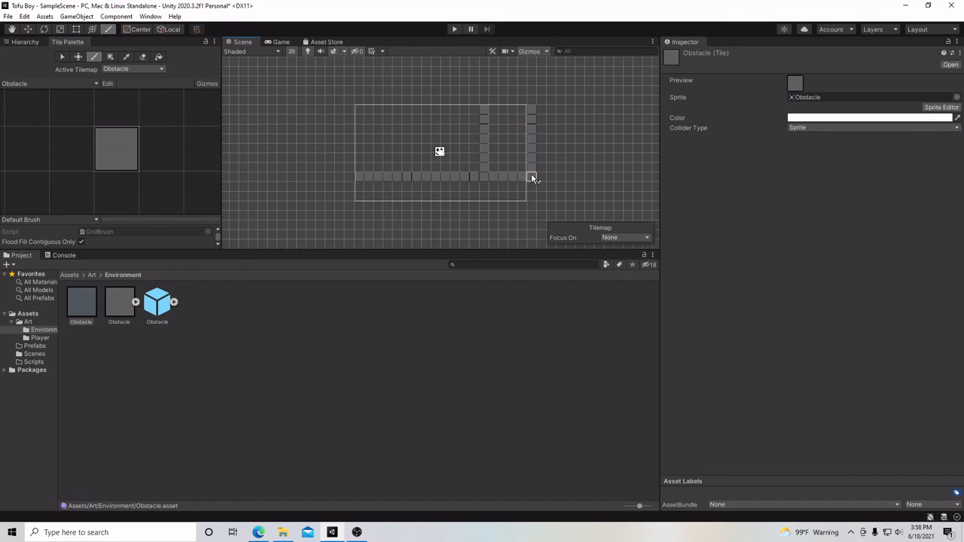
- Erase the tile column just outside the camera frame's right edge and repaint it with the Obstacle tile
click(143, 58)
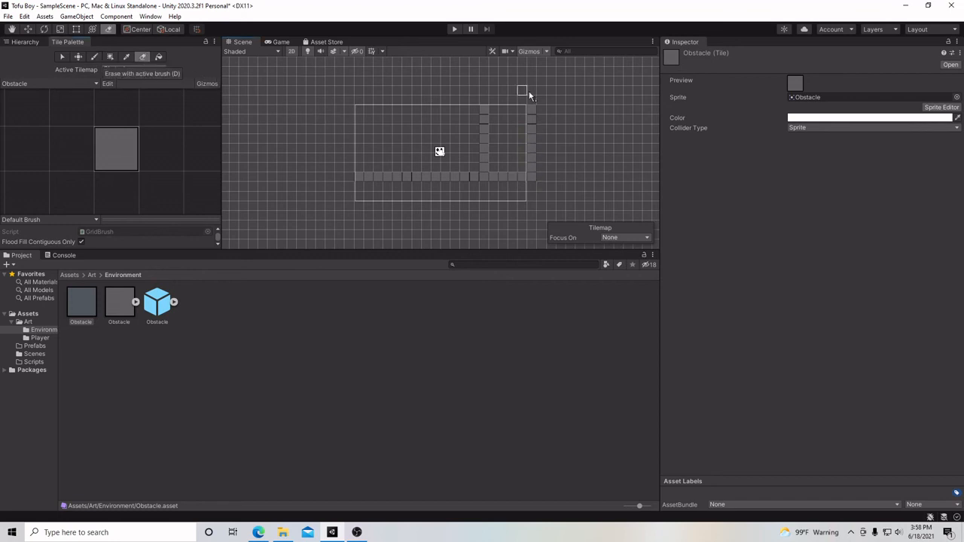
click(535, 111)
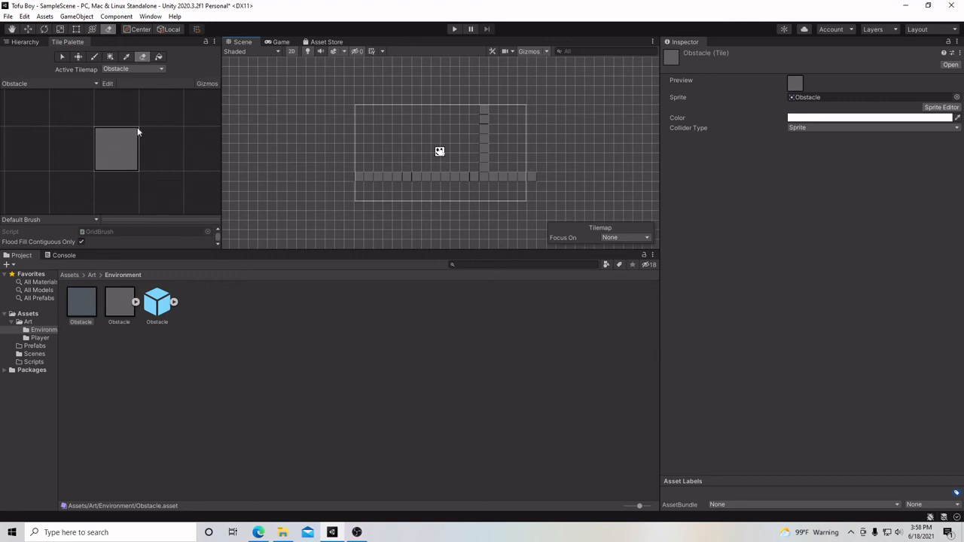
click(94, 57)
drag(532, 169, 533, 112)
scroll(116, 159, down, 2)
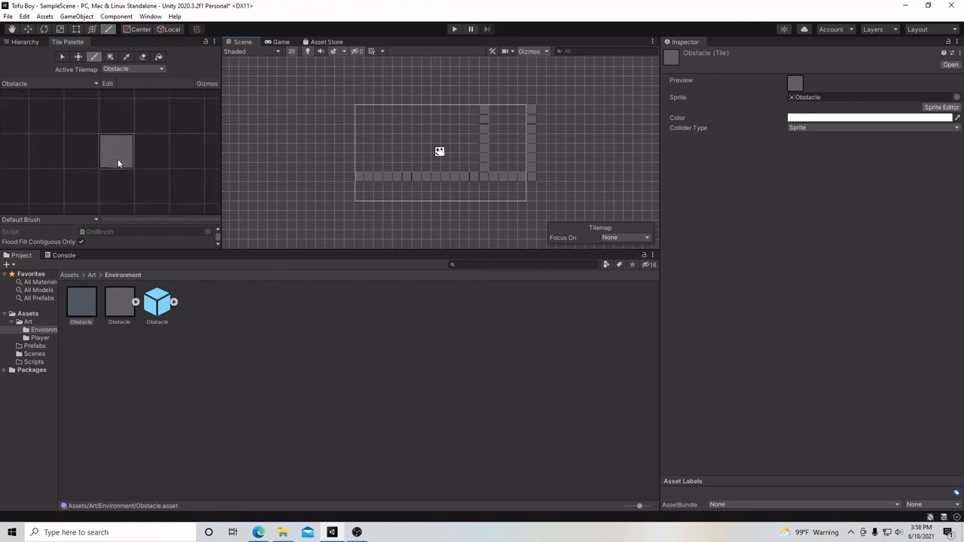
scroll(118, 159, down, 3)
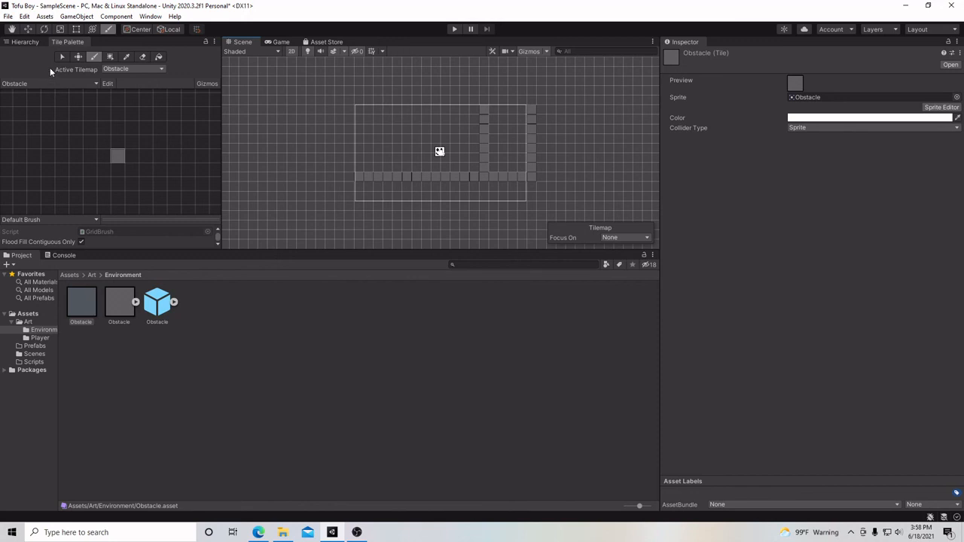
- Close the Tile Palette so that only the scene Hierarchy remains in its place
click(29, 42)
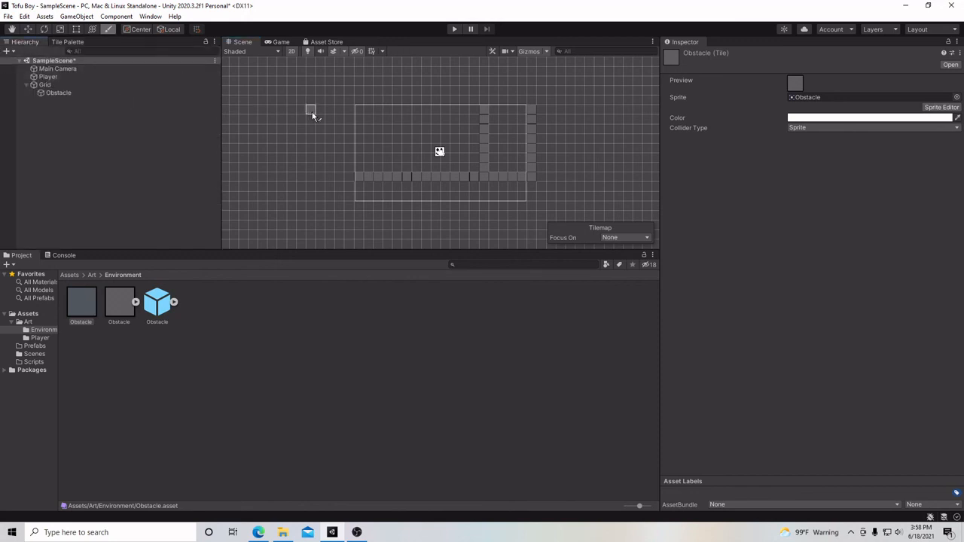
click(67, 43)
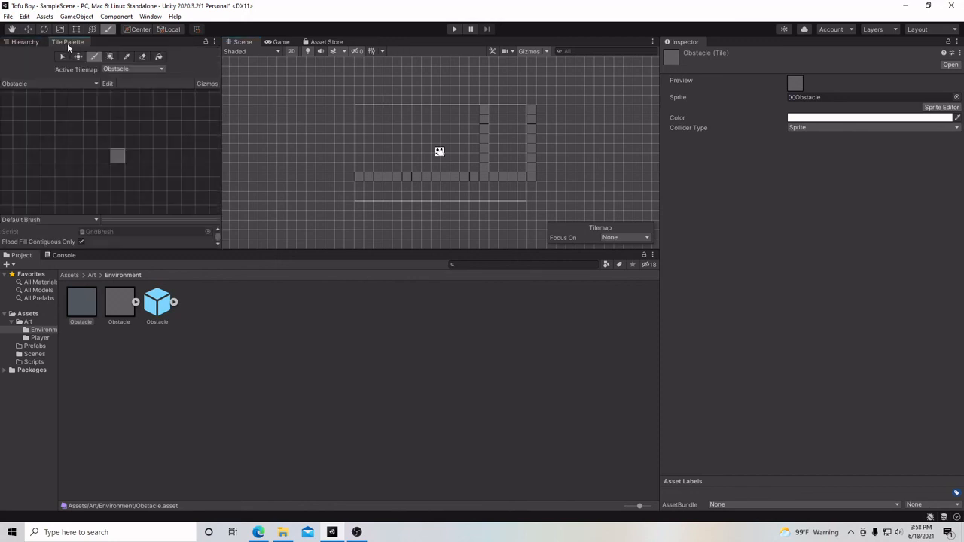
click(214, 42)
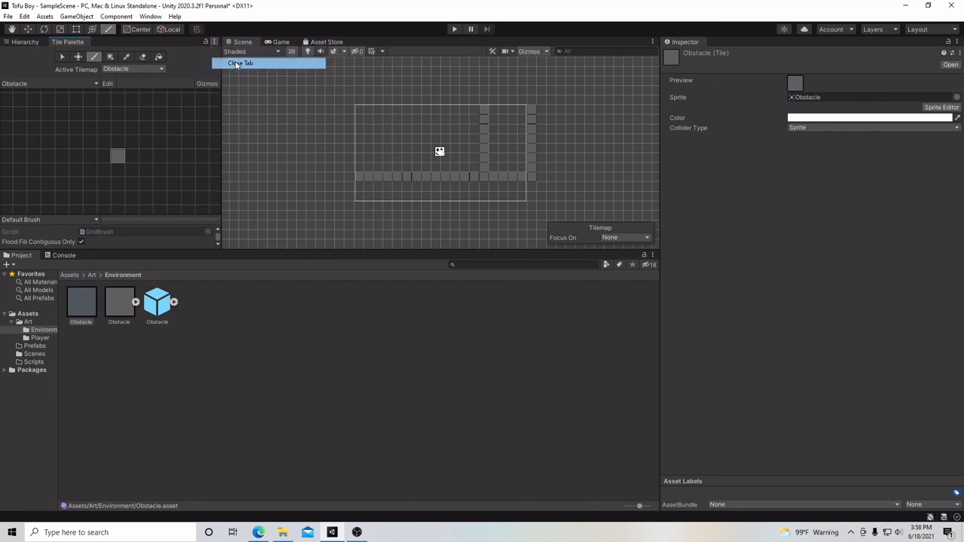
click(240, 63)
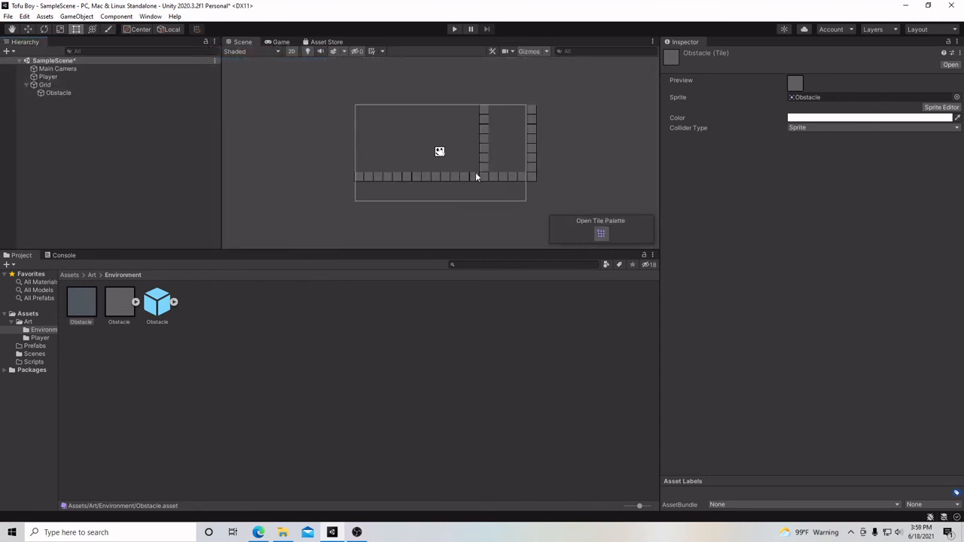
- Preview the painted level in the Game view, run a play test with the Player selected, and stop it
click(277, 42)
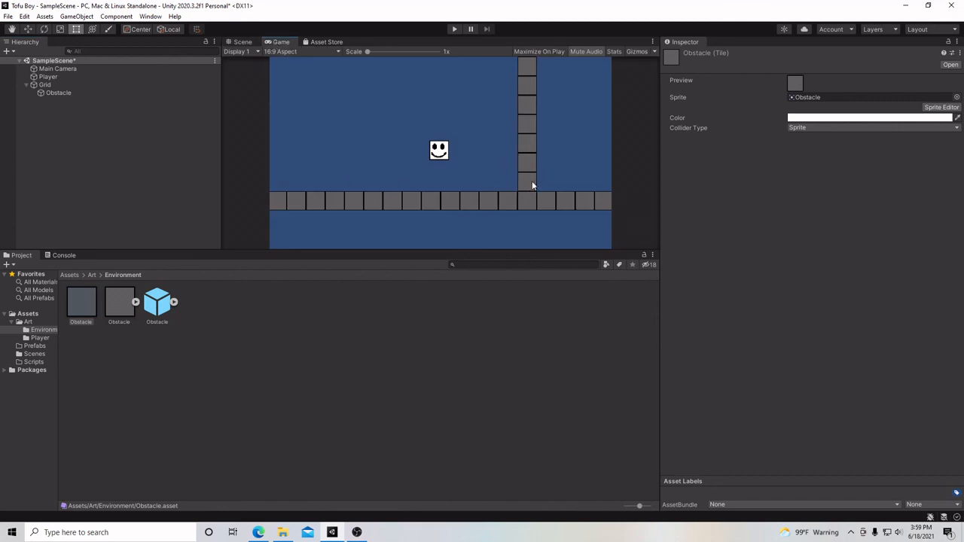
click(241, 43)
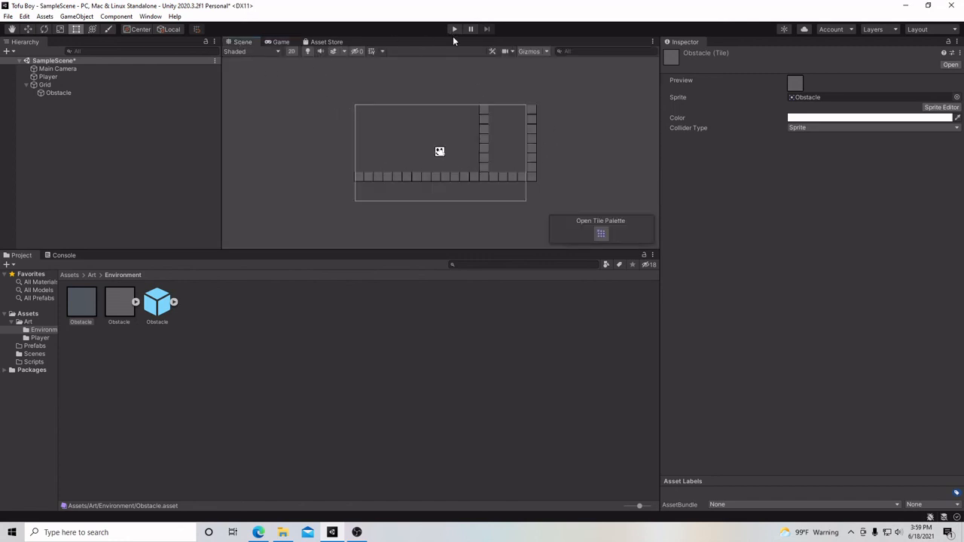
click(59, 76)
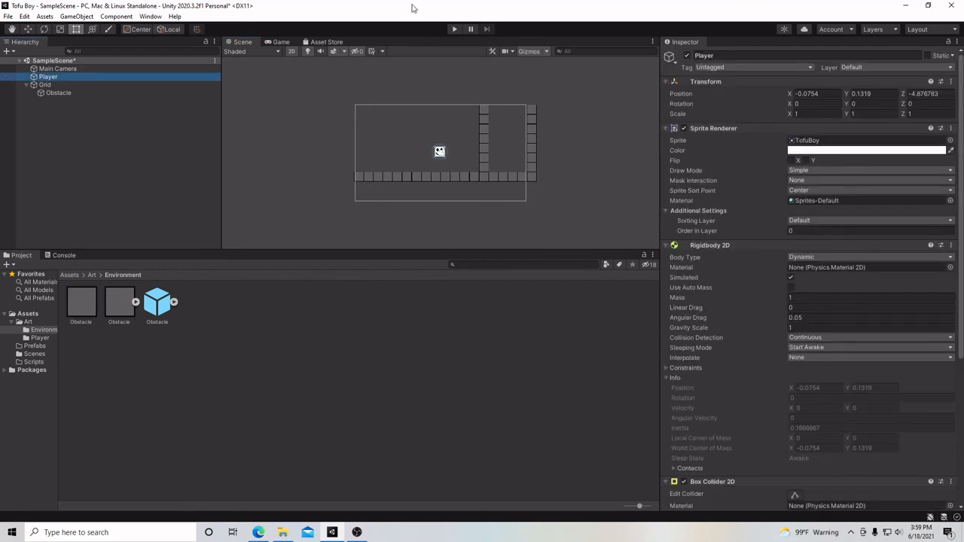
click(455, 28)
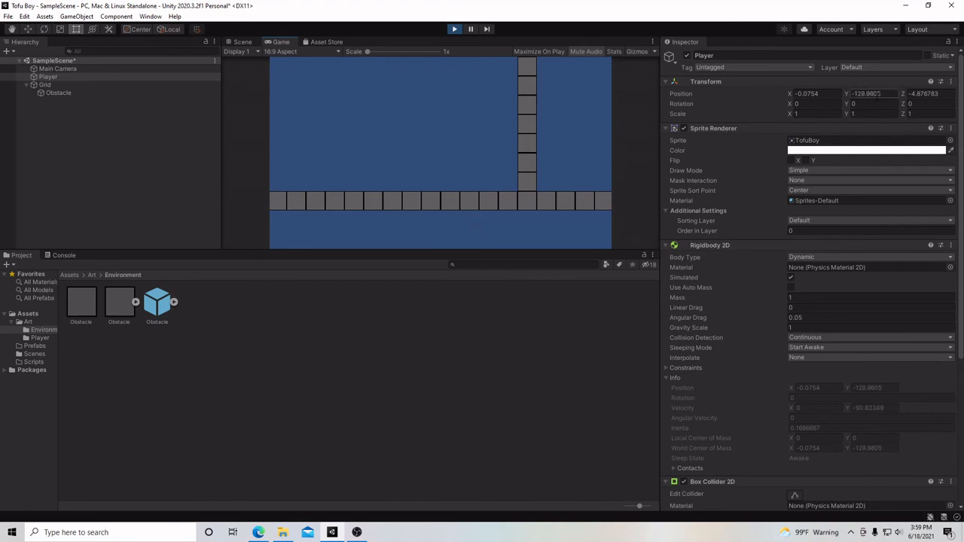
click(453, 29)
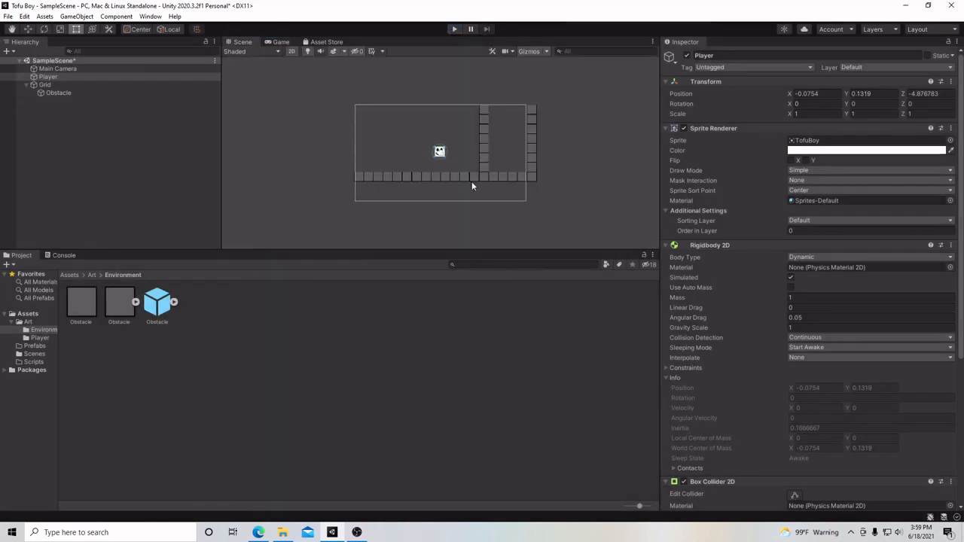
- Add a Tilemap Collider 2D component to the Obstacle tilemap under Grid and play-test the scene
click(68, 93)
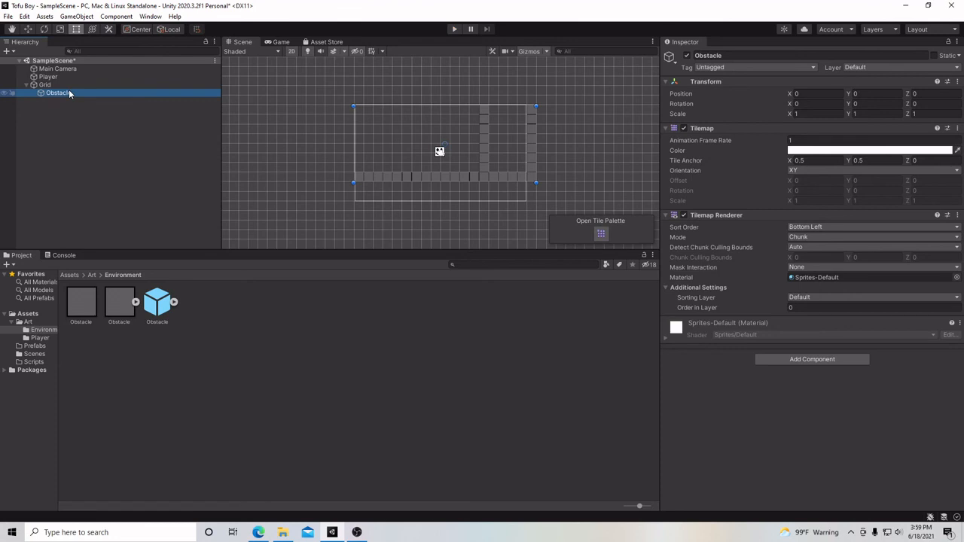
click(813, 359)
text(ti)
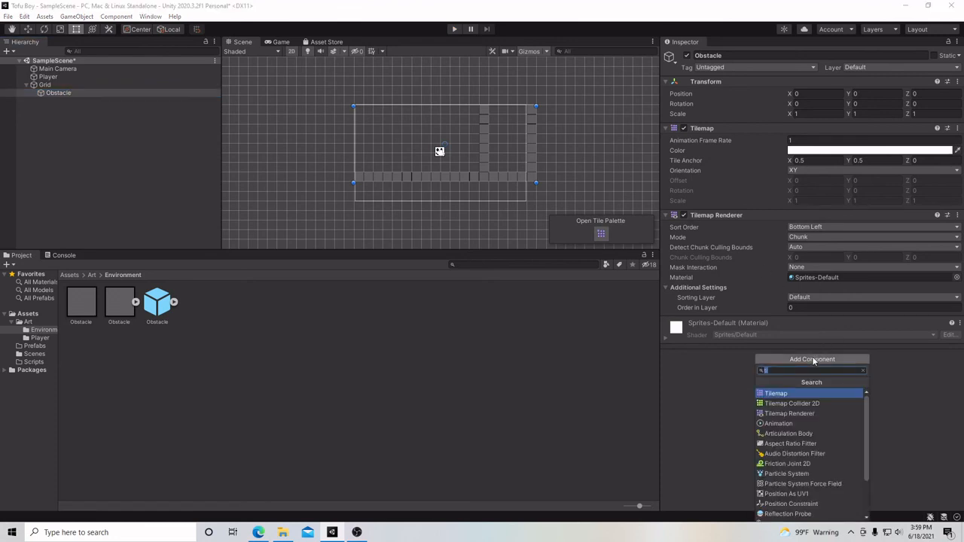
text(lema)
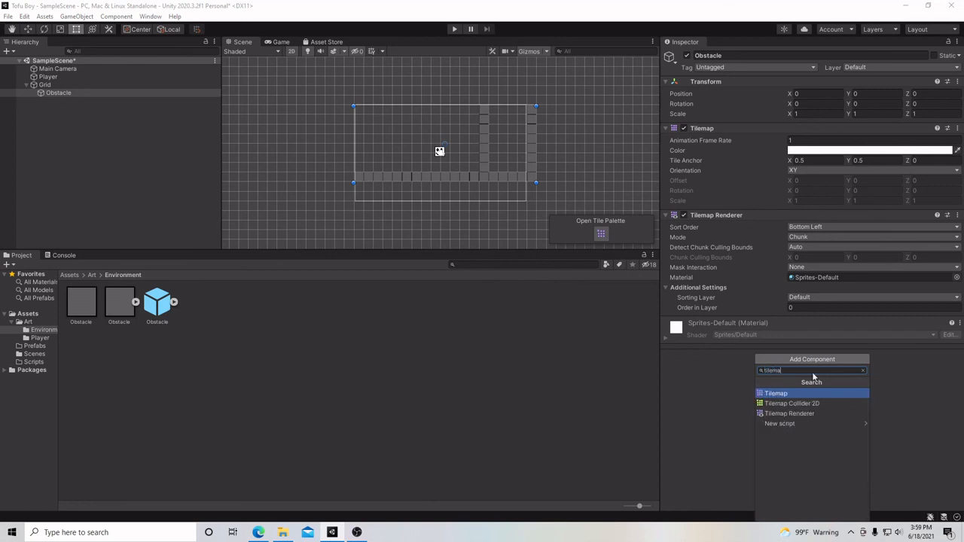
click(810, 404)
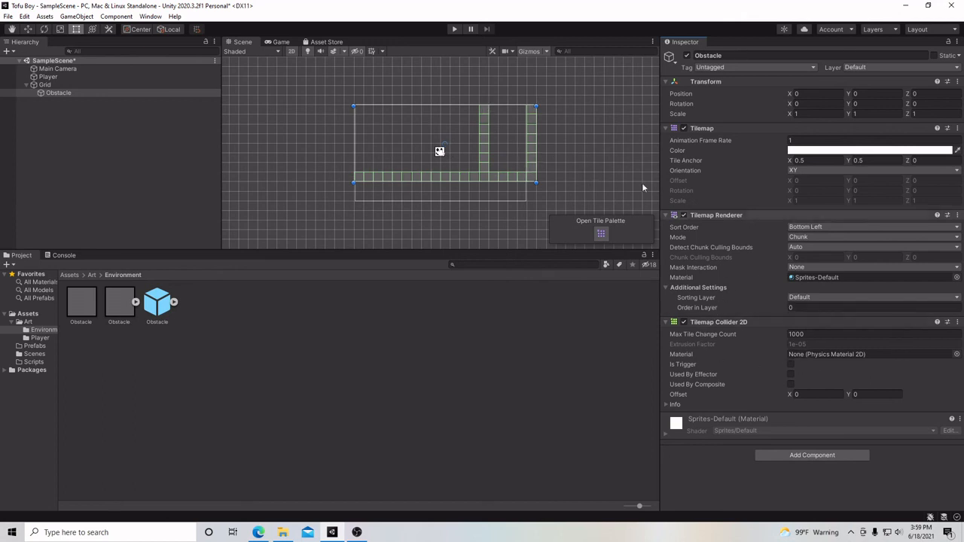
click(454, 30)
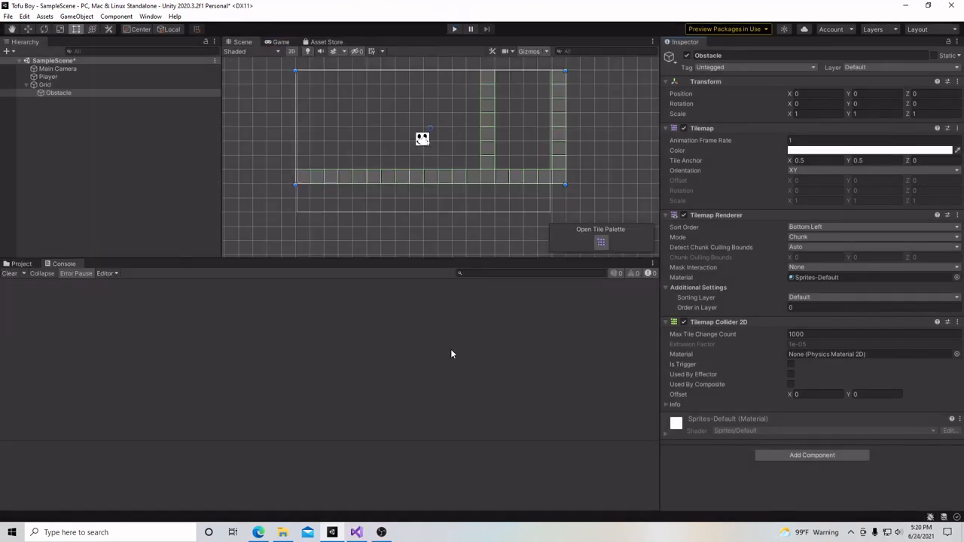
- Add a Composite Collider 2D component to the Obstacle tilemap
click(71, 91)
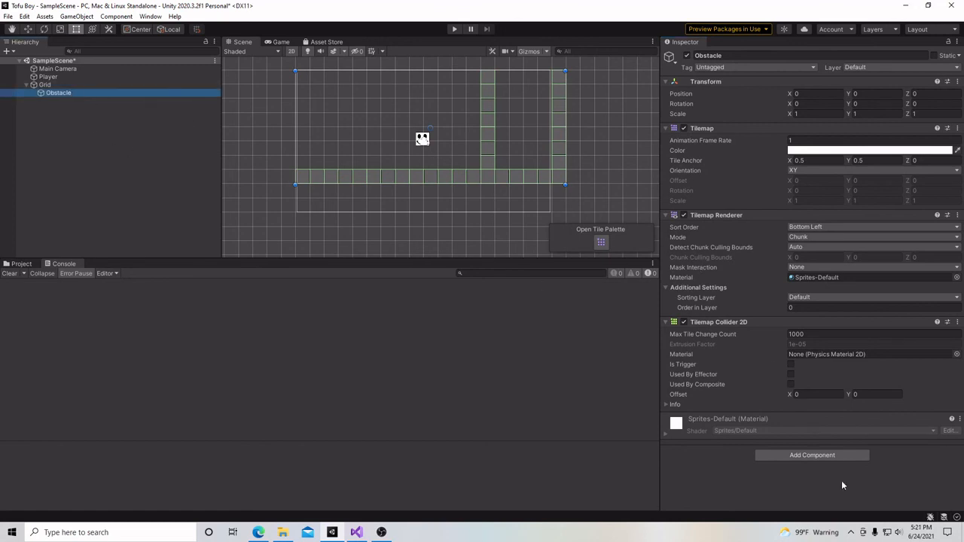
click(834, 455)
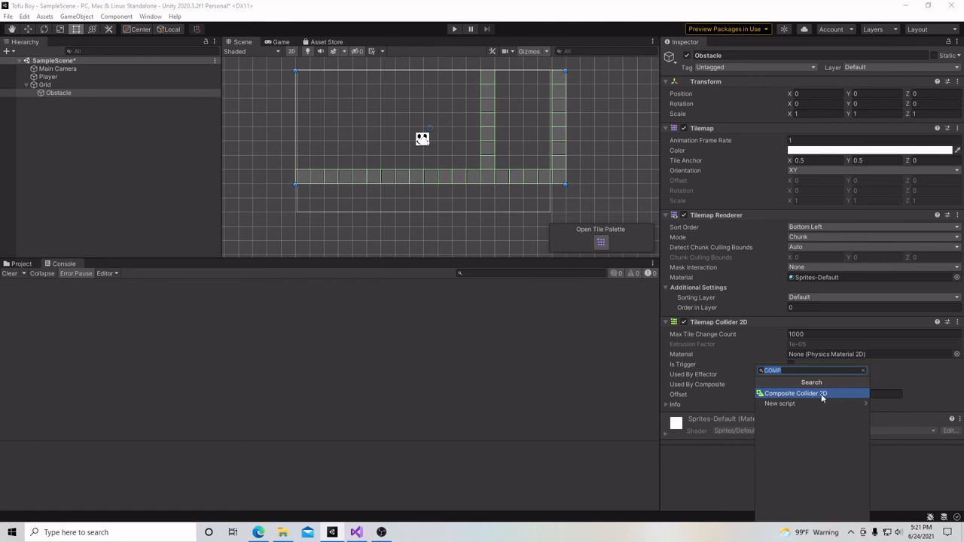
text(comp)
click(779, 393)
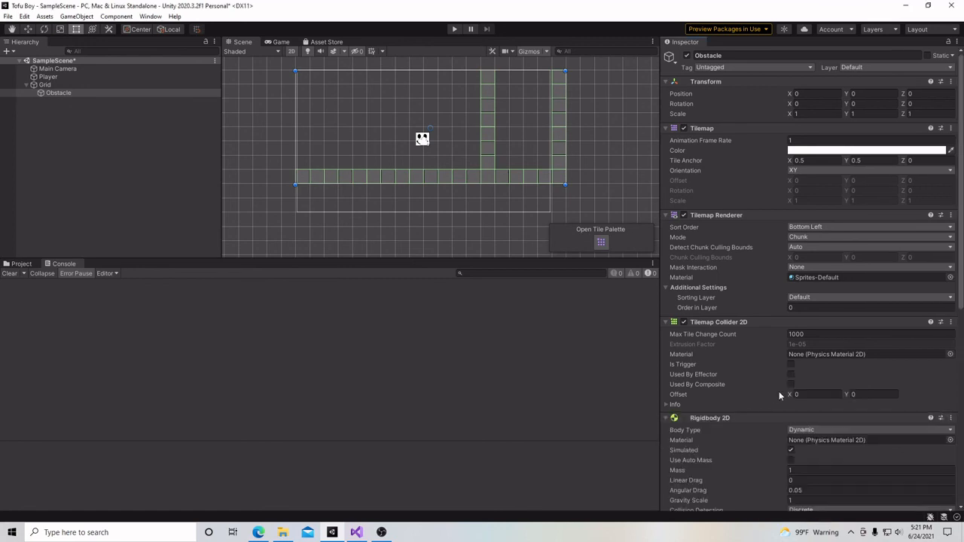
- Set the body type of the Obstacle tilemap's Rigidbody 2D to Kinematic
scroll(790, 389, down, 3)
scroll(790, 390, down, 6)
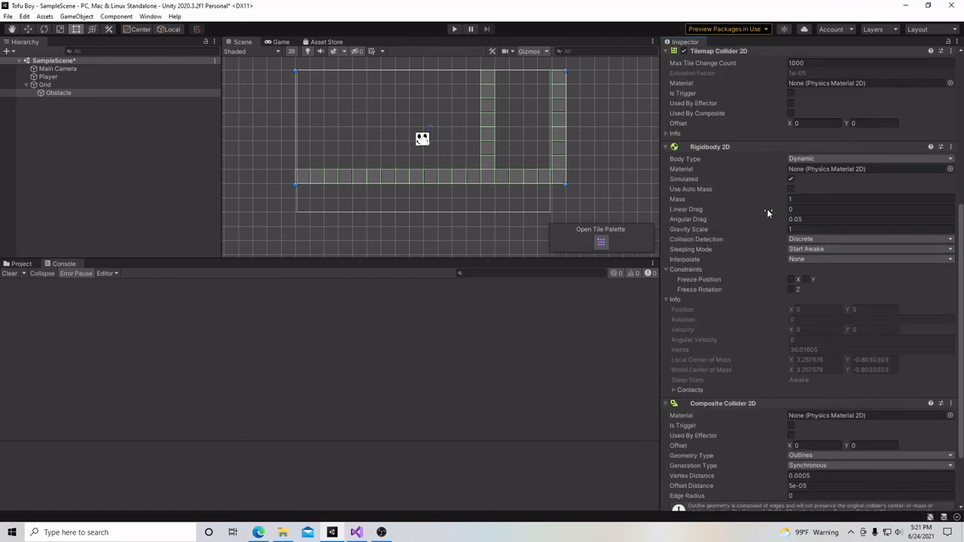
click(803, 158)
click(813, 181)
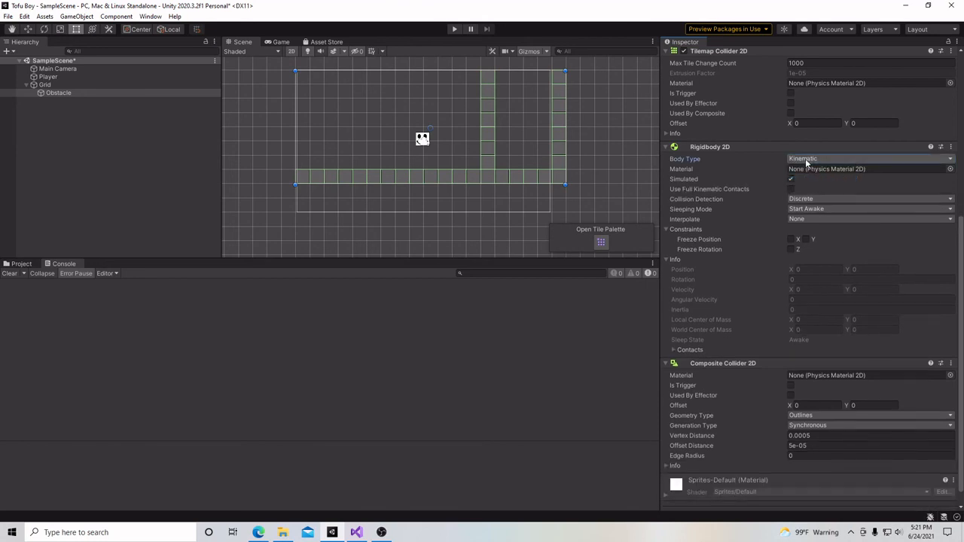
- Enable Used By Composite on the Obstacle's Tilemap Collider 2D, switching it off and on again to compare the collider outlines
scroll(785, 420, up, 9)
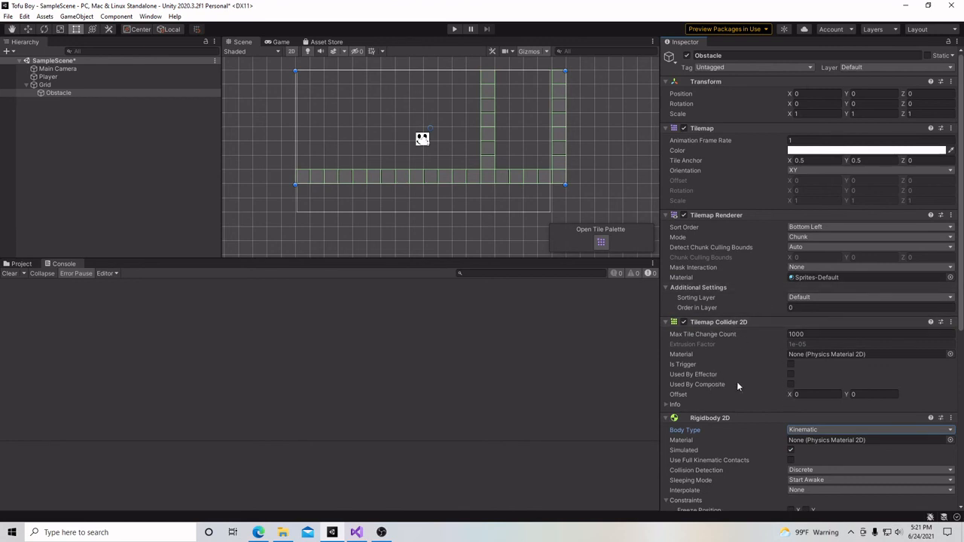
click(791, 384)
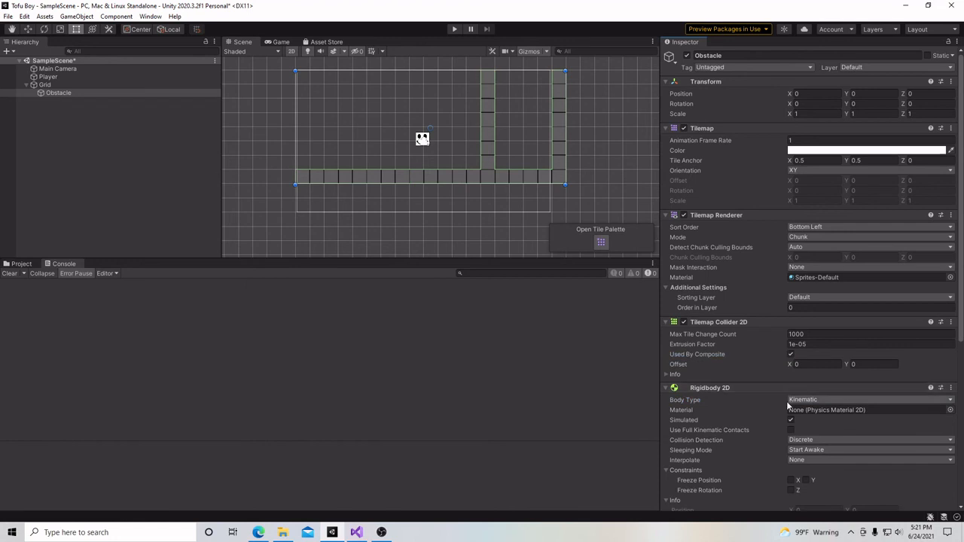
scroll(780, 383, down, 3)
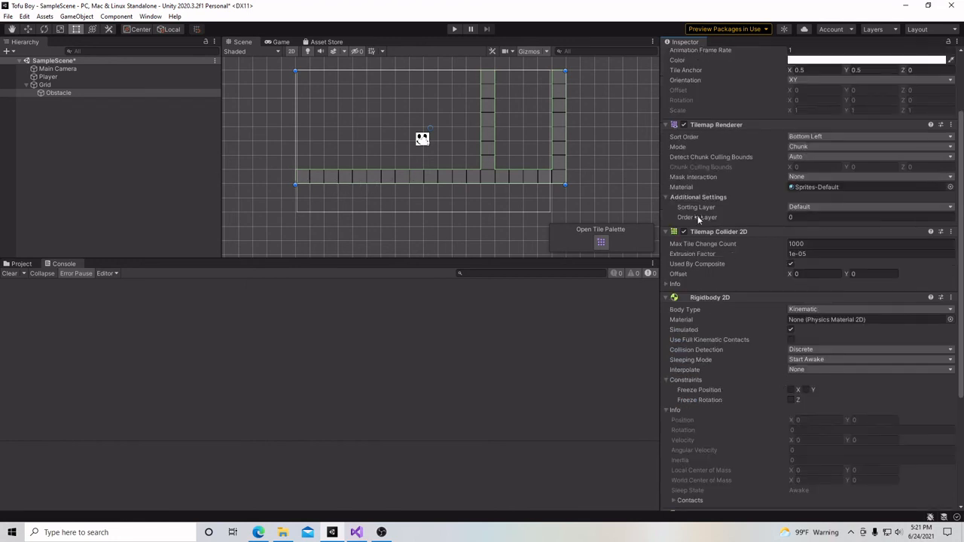
click(790, 264)
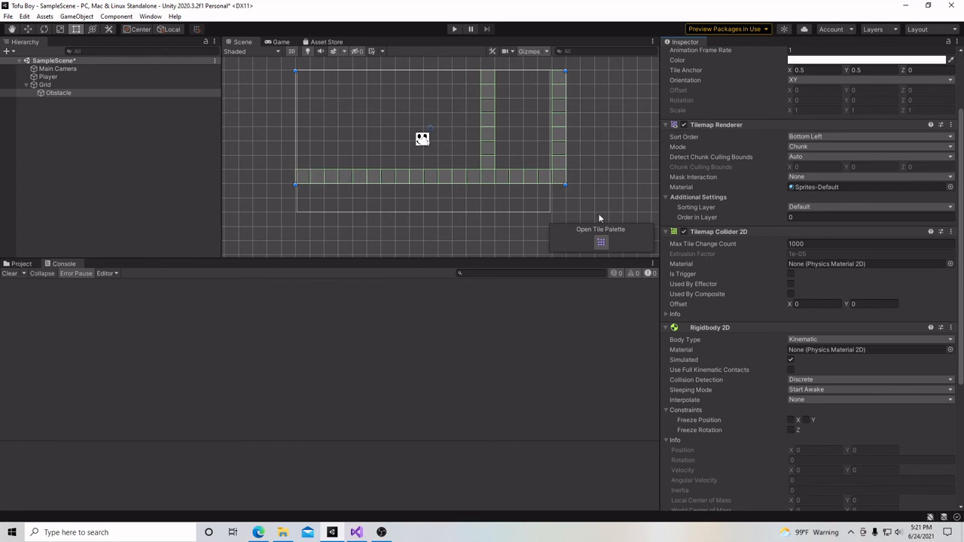
click(790, 295)
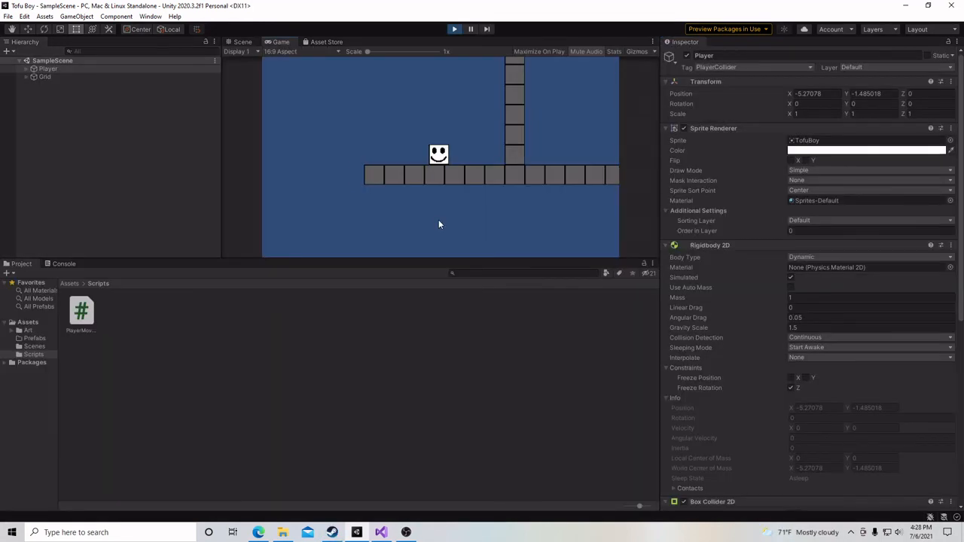
- Test the Player's horizontal movement in the running game by moving it back and forth along the floor
key(d)
key(a)
key(d)
key(d)
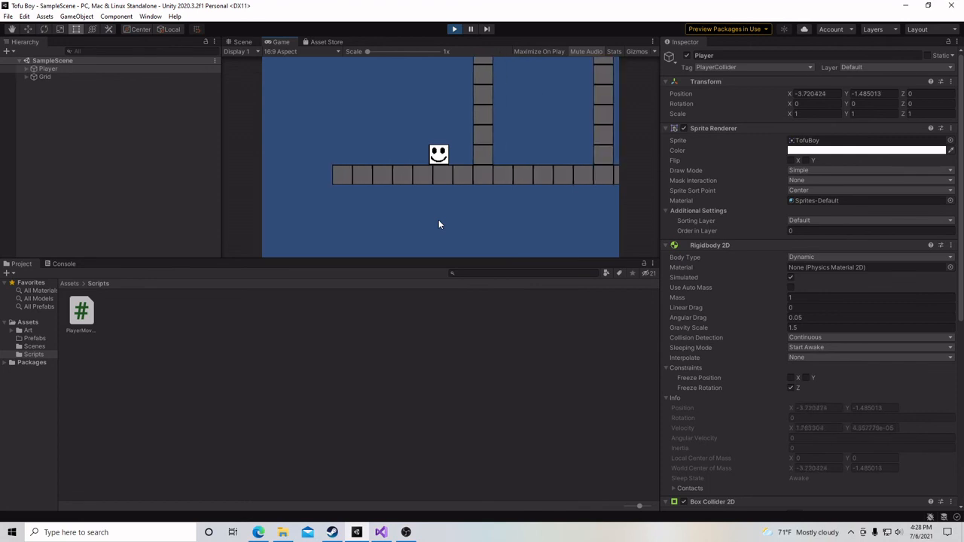
key(a)
key(d)
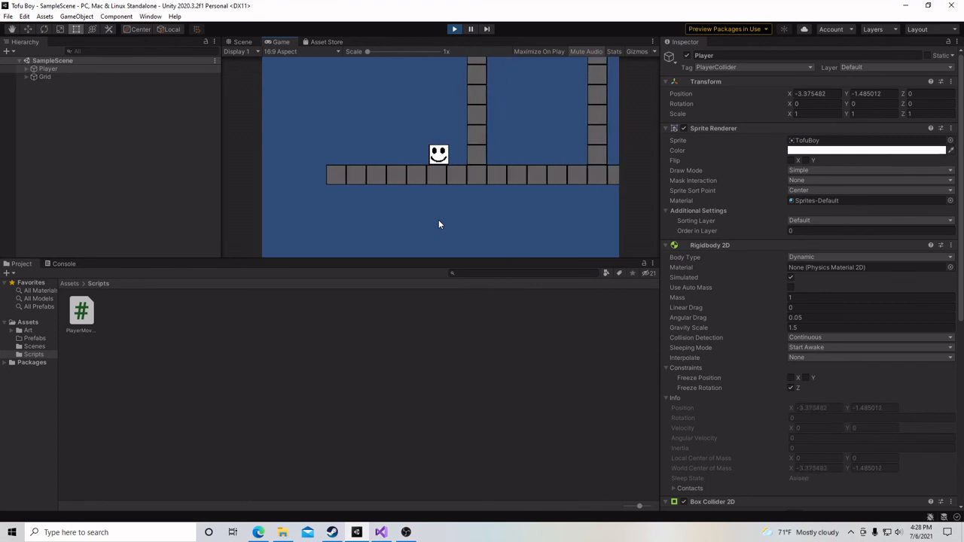